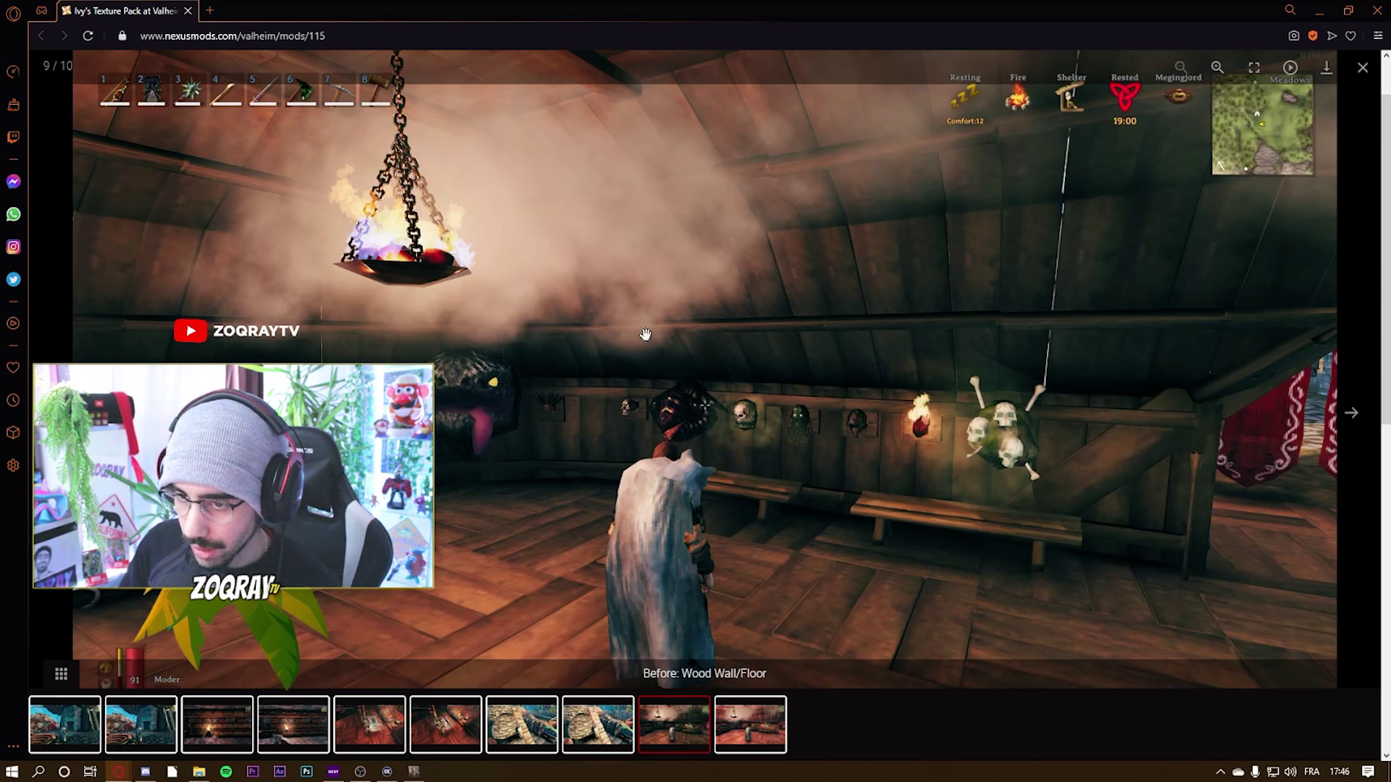
Step: View the "After: Wood Wall/Floor" image of Ivy's Texture Pack, and close the image gallery
click(757, 736)
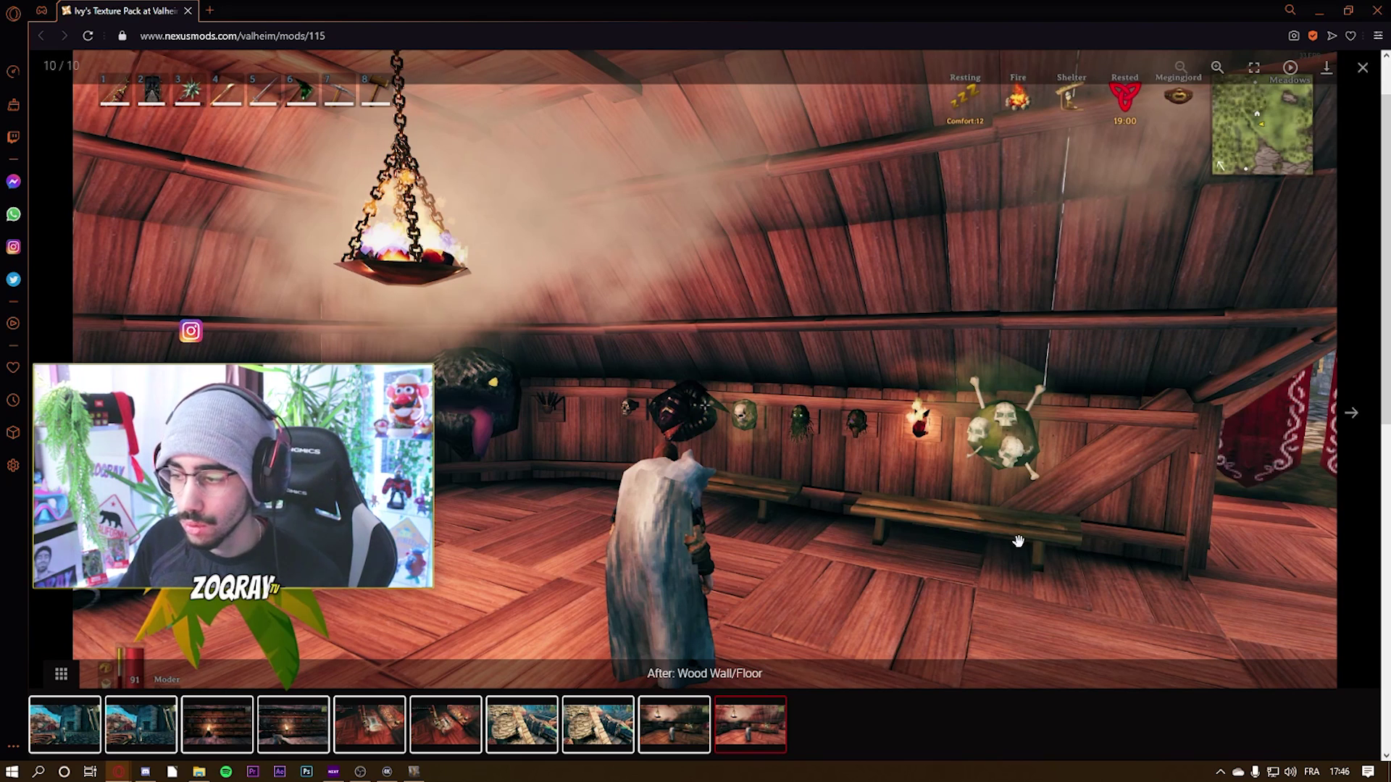
click(1354, 69)
scroll(1145, 179, up, 1)
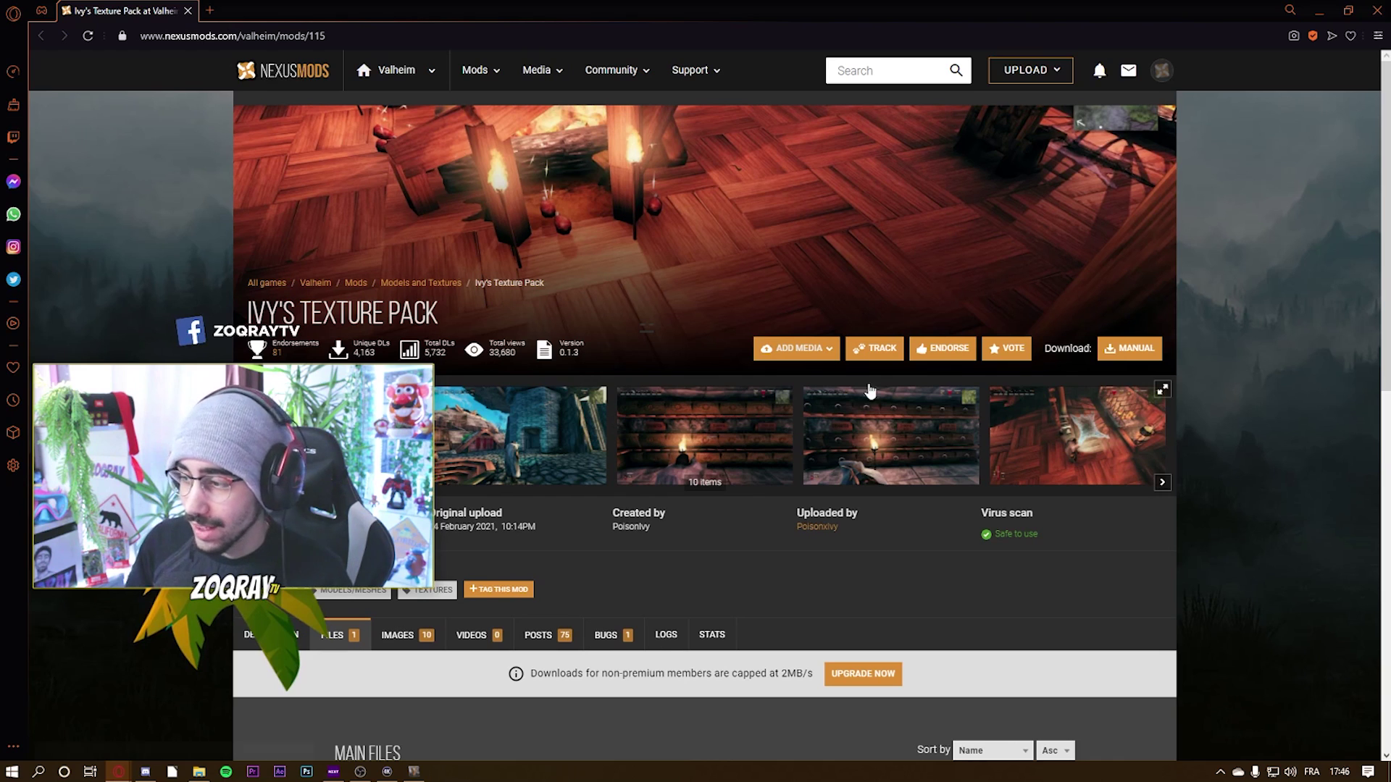
Step: Request the manual download of Ivy's Texture Pack and get its required Custom Textures archive with the free slow download
click(1150, 345)
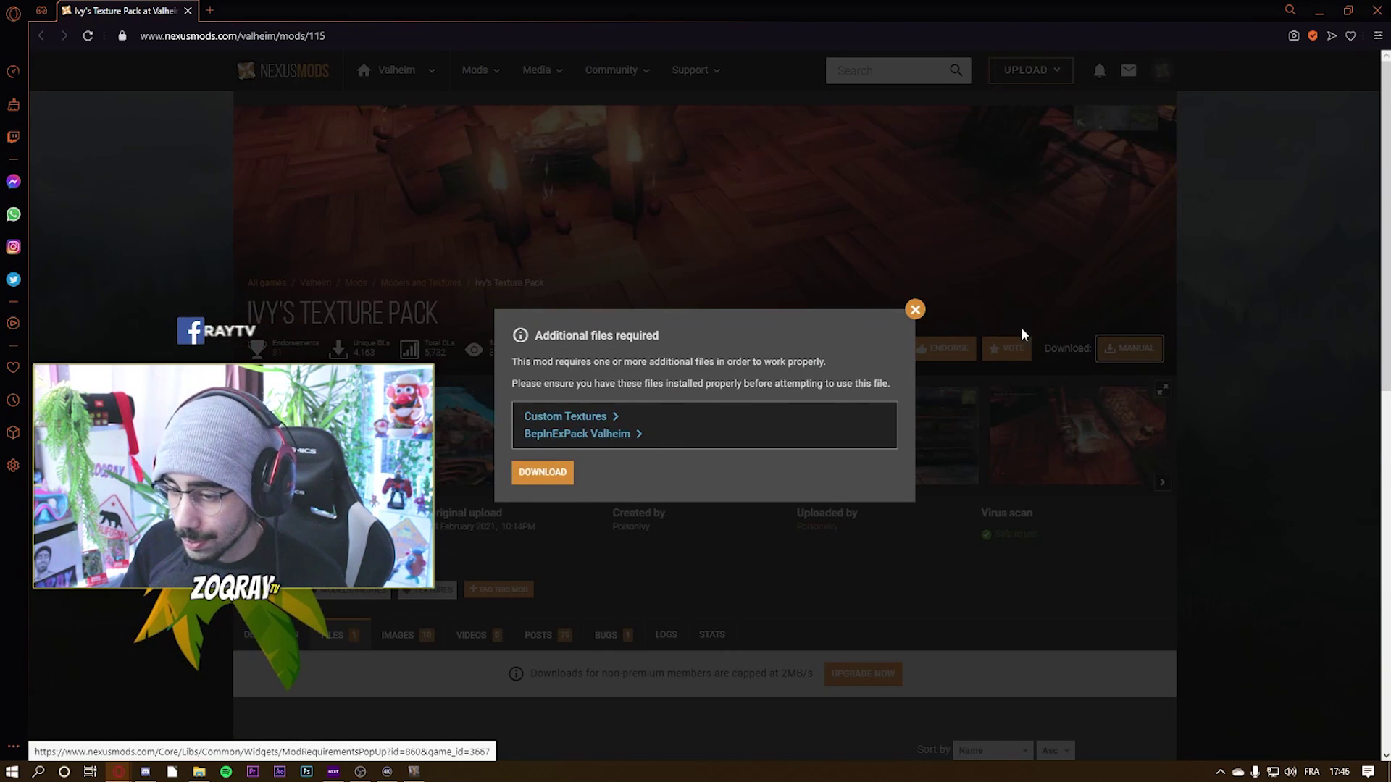
click(1135, 341)
click(1131, 348)
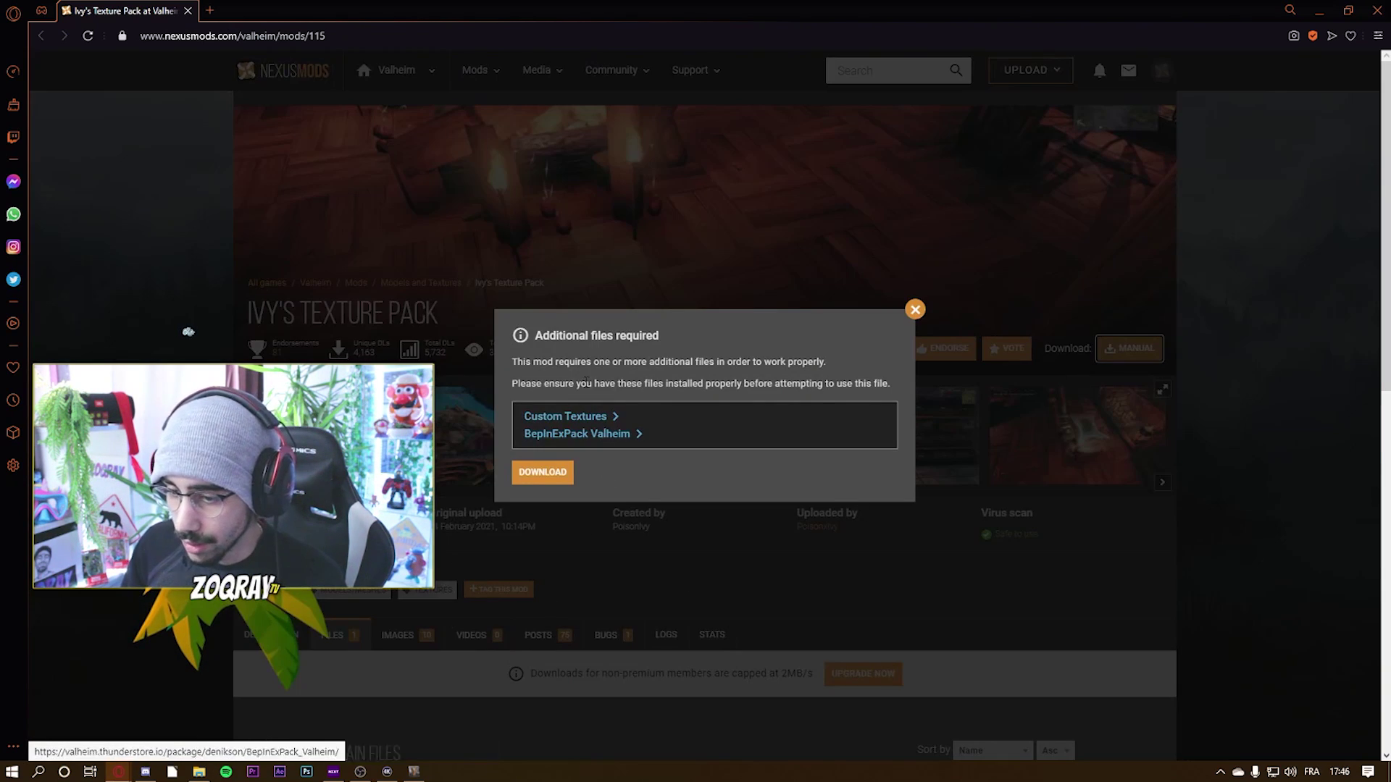
click(549, 419)
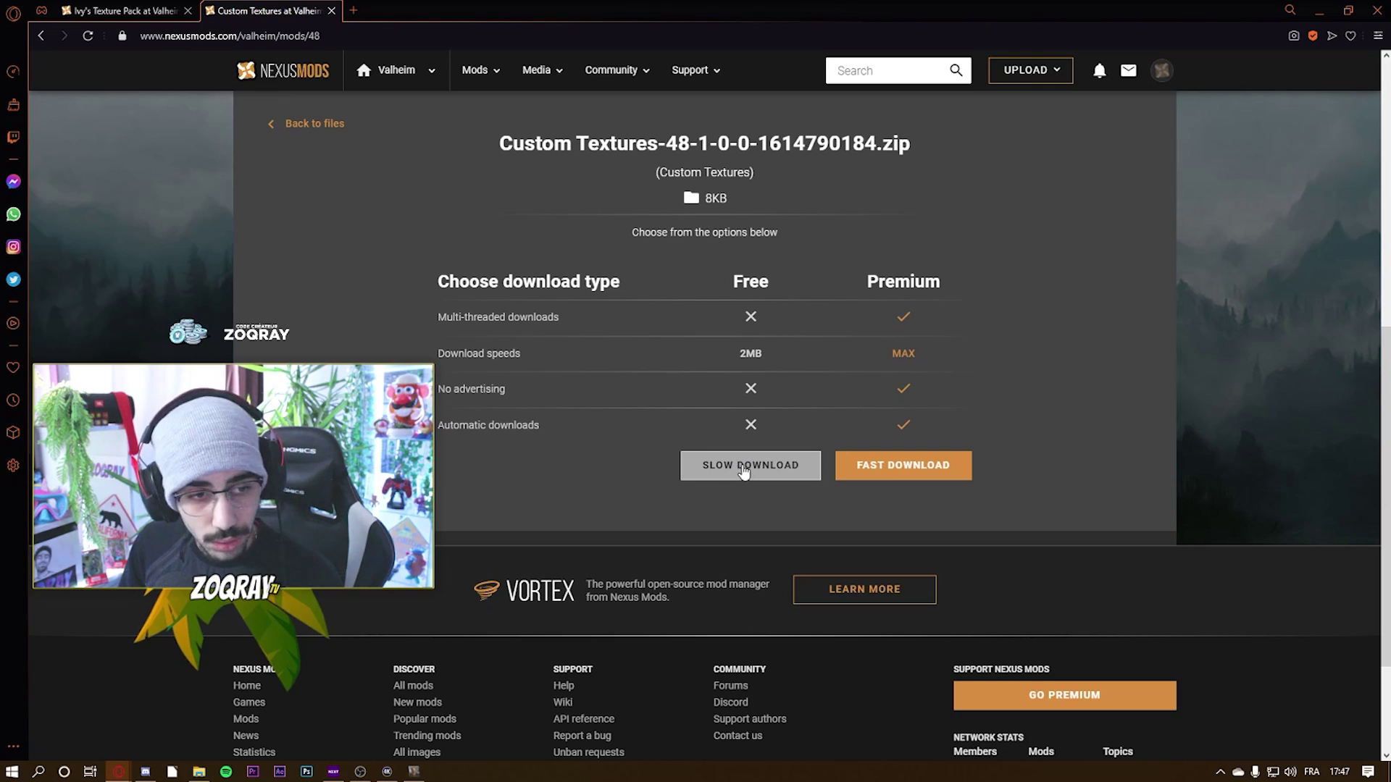
click(778, 475)
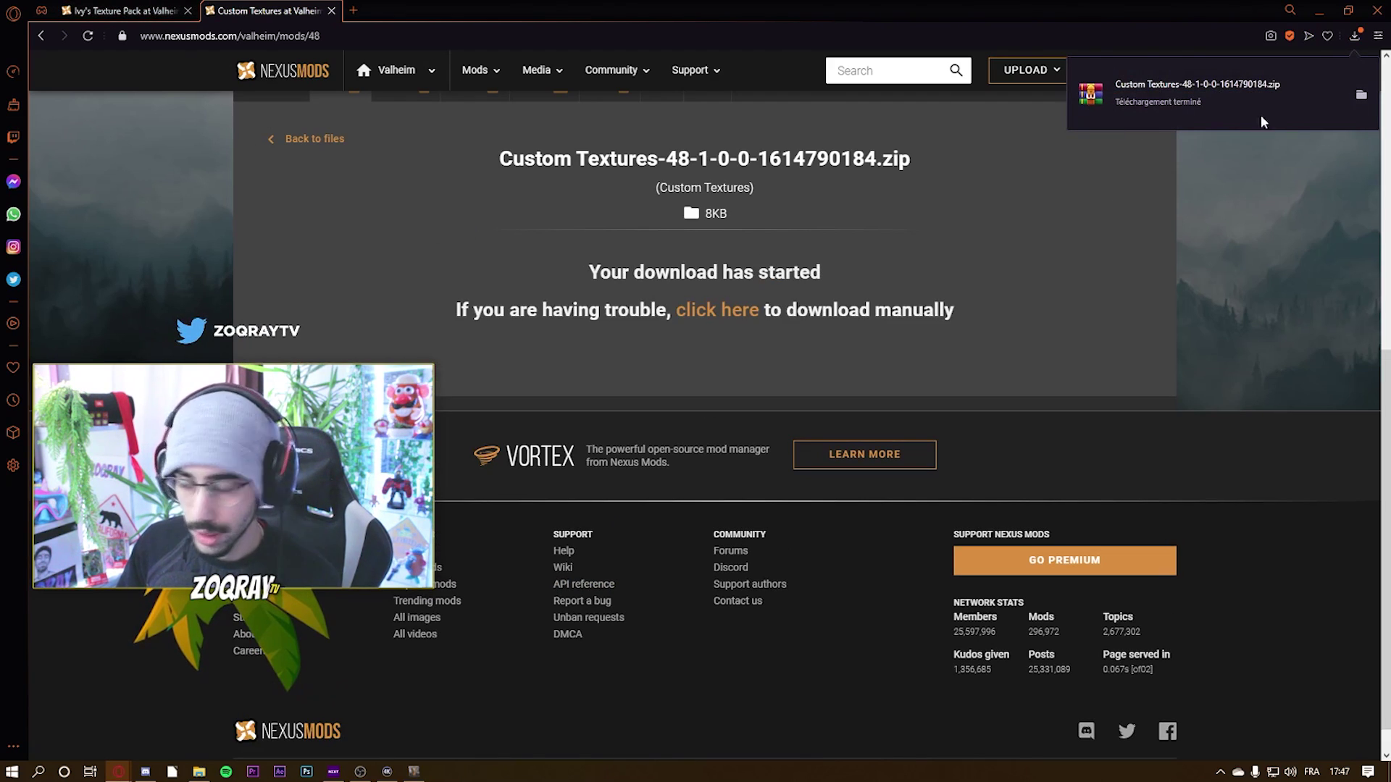
Step: Manually download the required BepInExPack Valheim archive from Thunderstore, and close its page
click(100, 7)
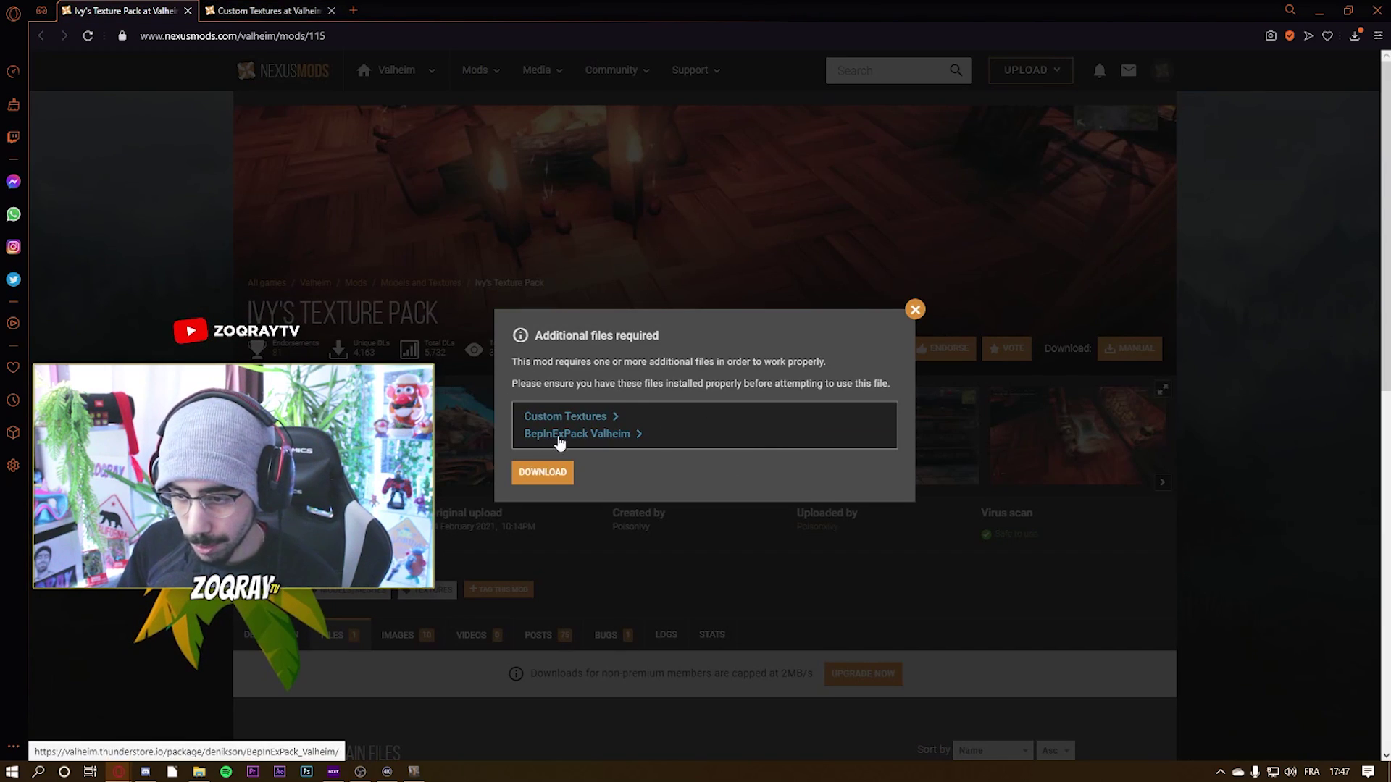
click(615, 436)
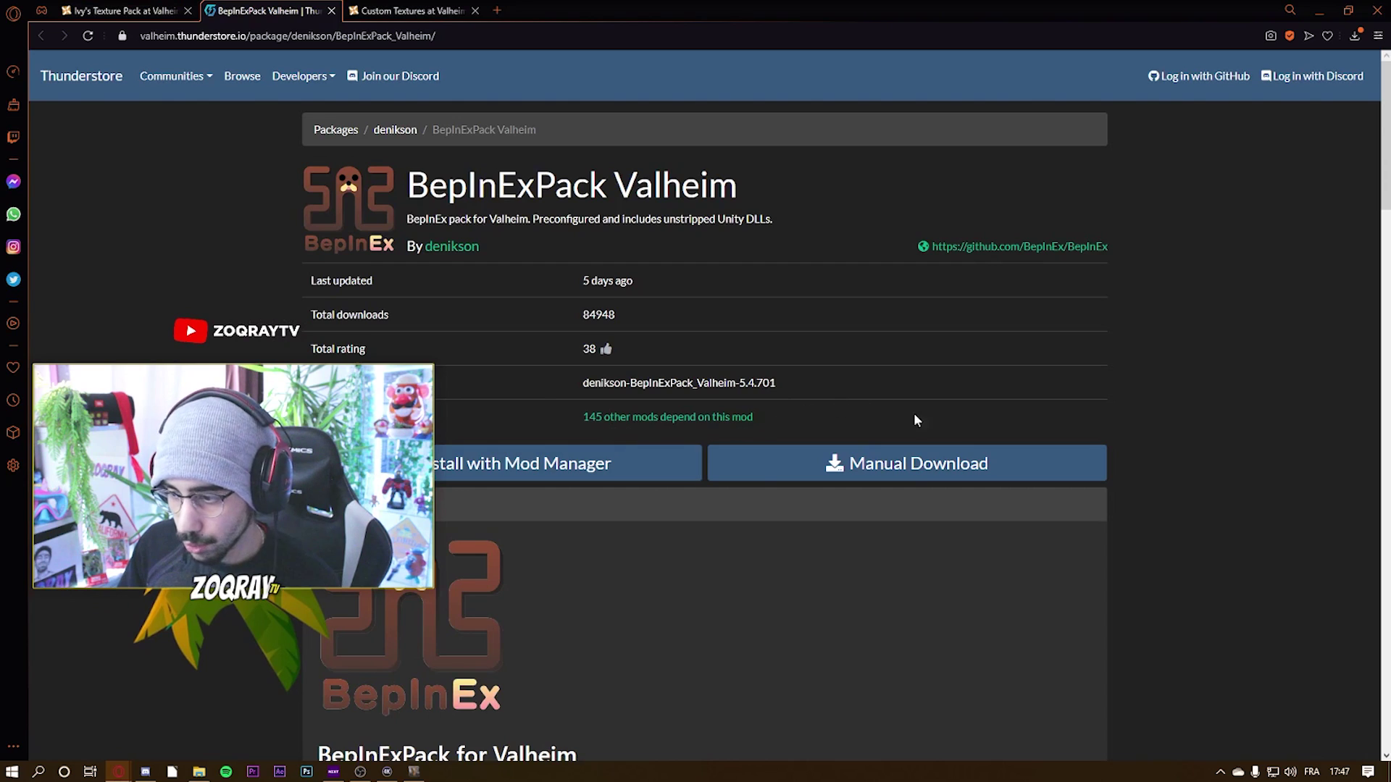
click(901, 473)
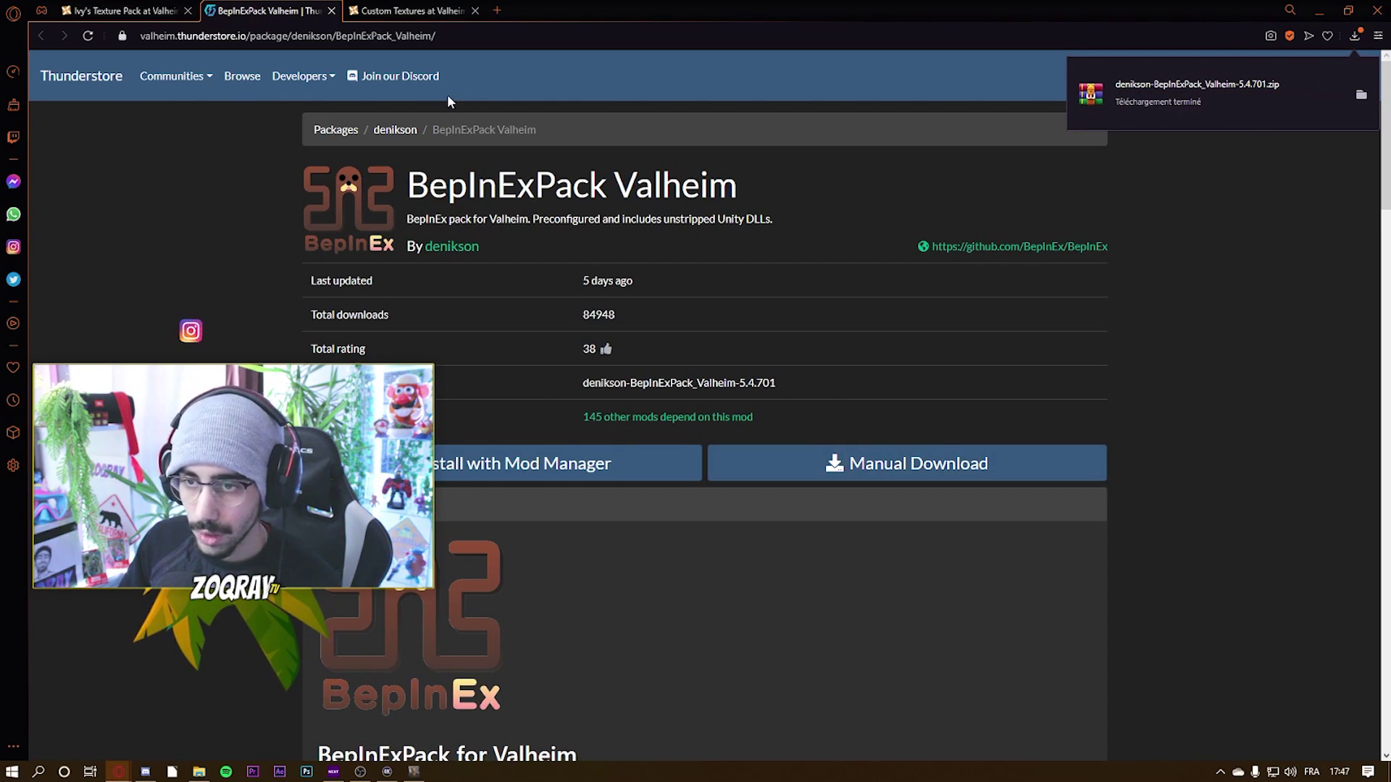
click(331, 11)
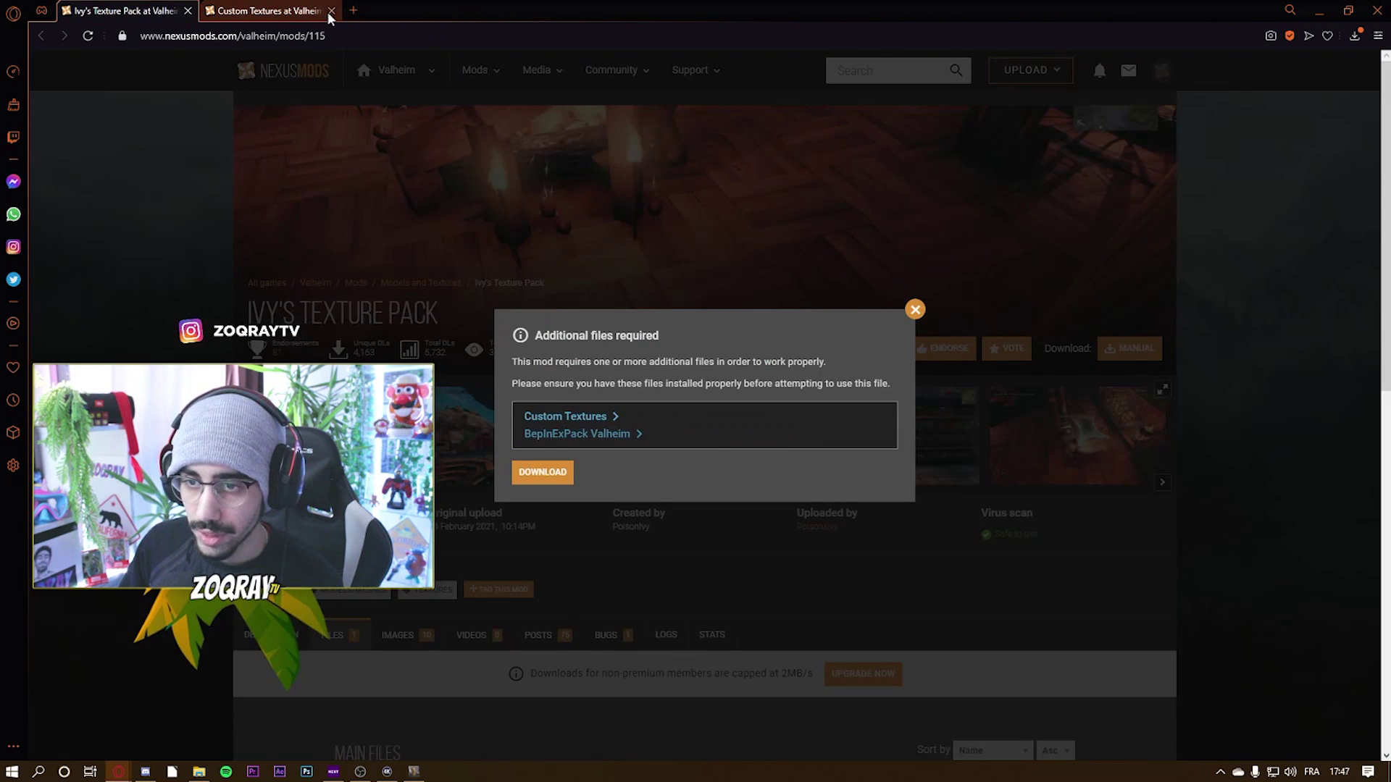
Step: Reduce the browser from full screen to a smaller window and quit the running Valheim game
click(1348, 10)
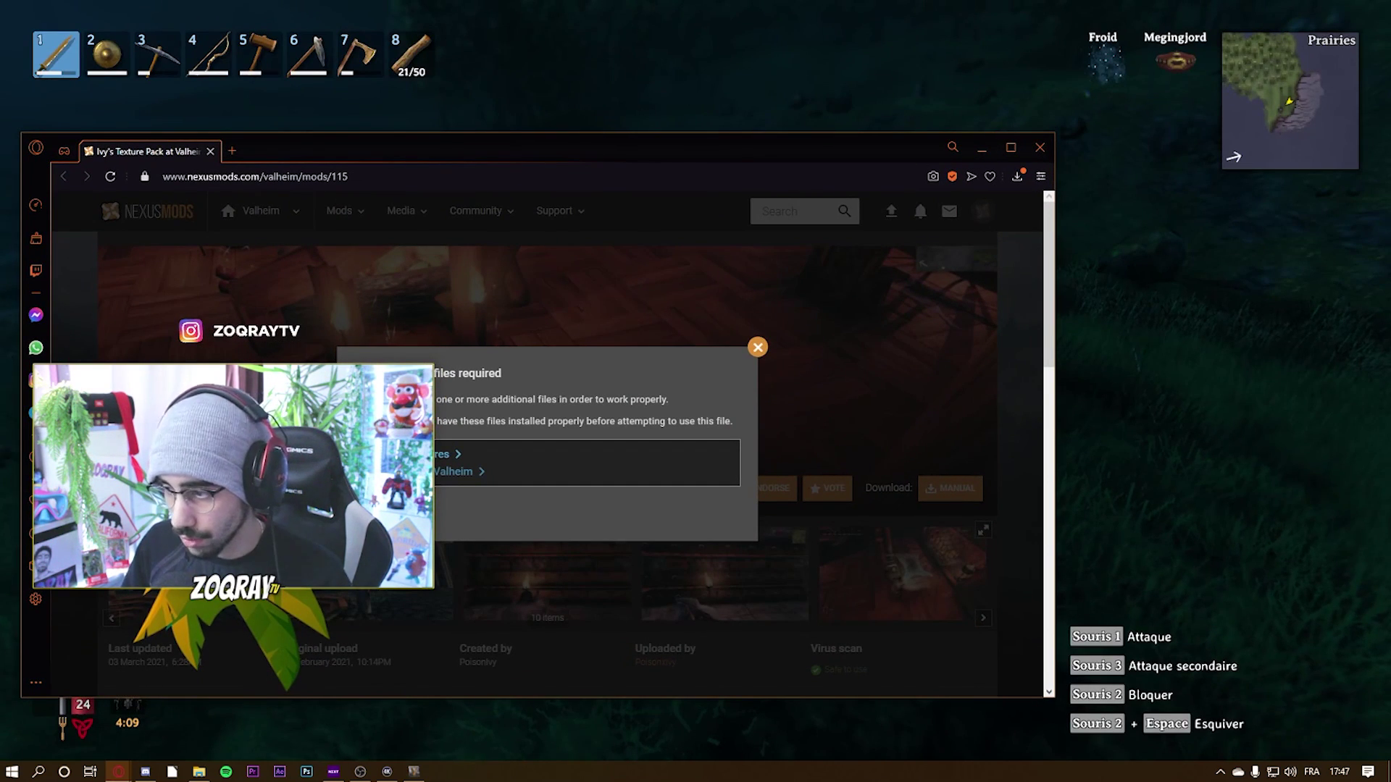
key(alt+Tab)
key(Escape)
click(706, 451)
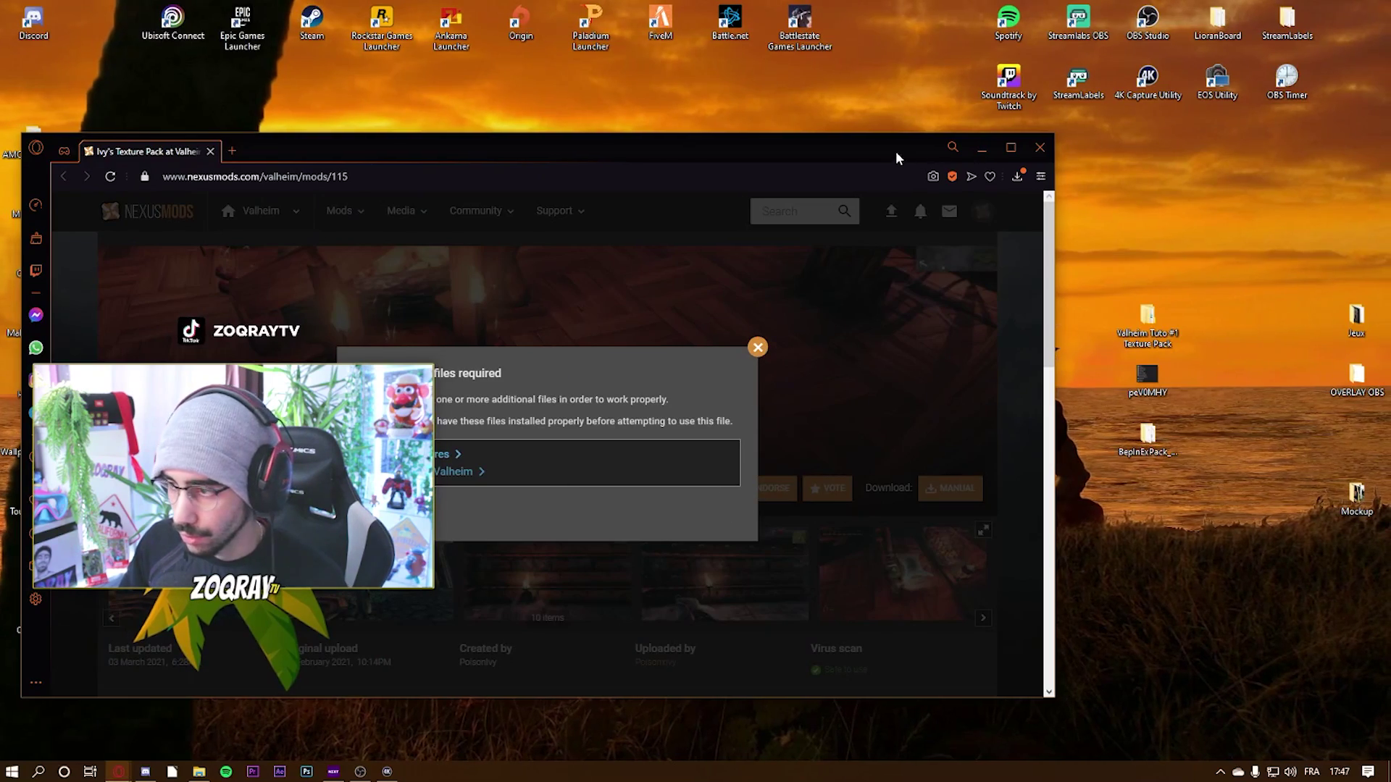
Step: Open the folder containing the downloads and move both the Custom Textures and BepInExPack_Valheim archives to the desktop
drag(895, 151, 411, 156)
click(532, 181)
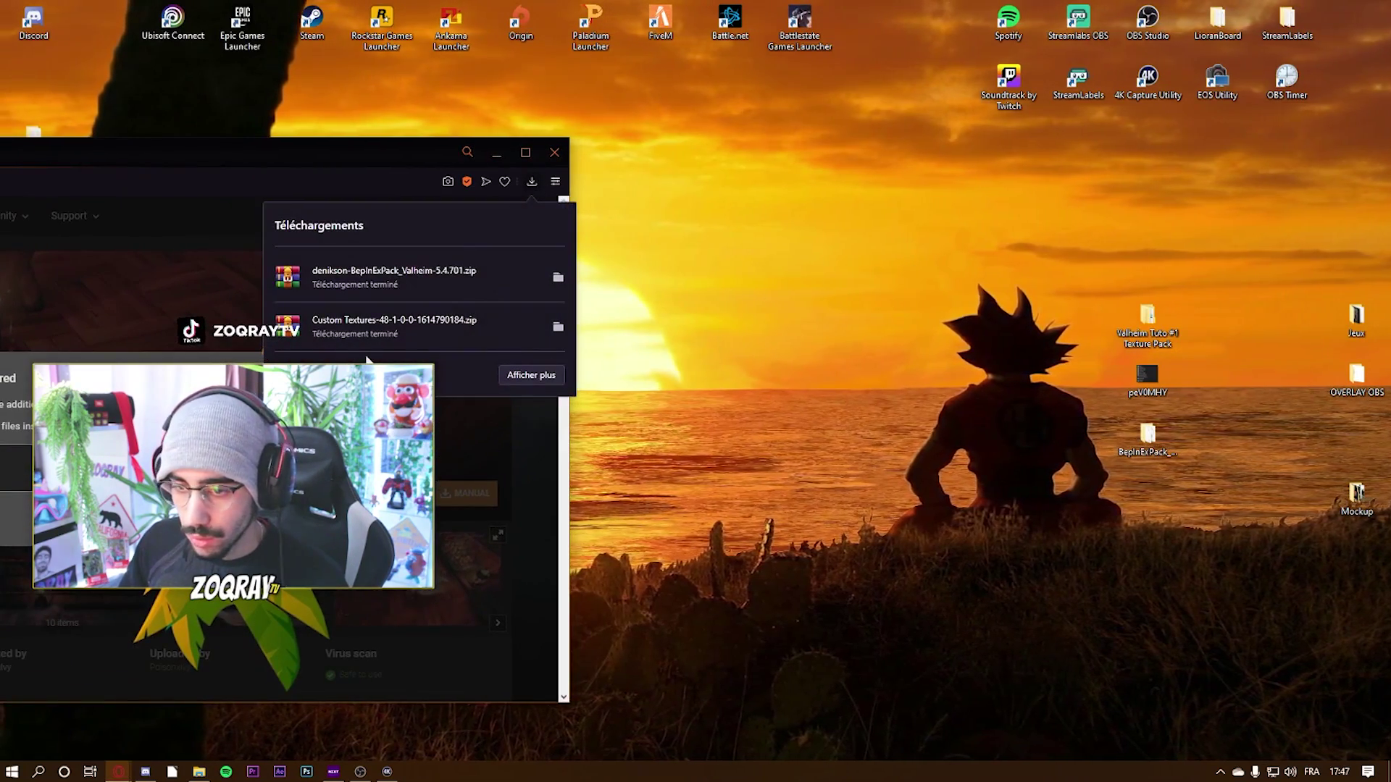
click(554, 326)
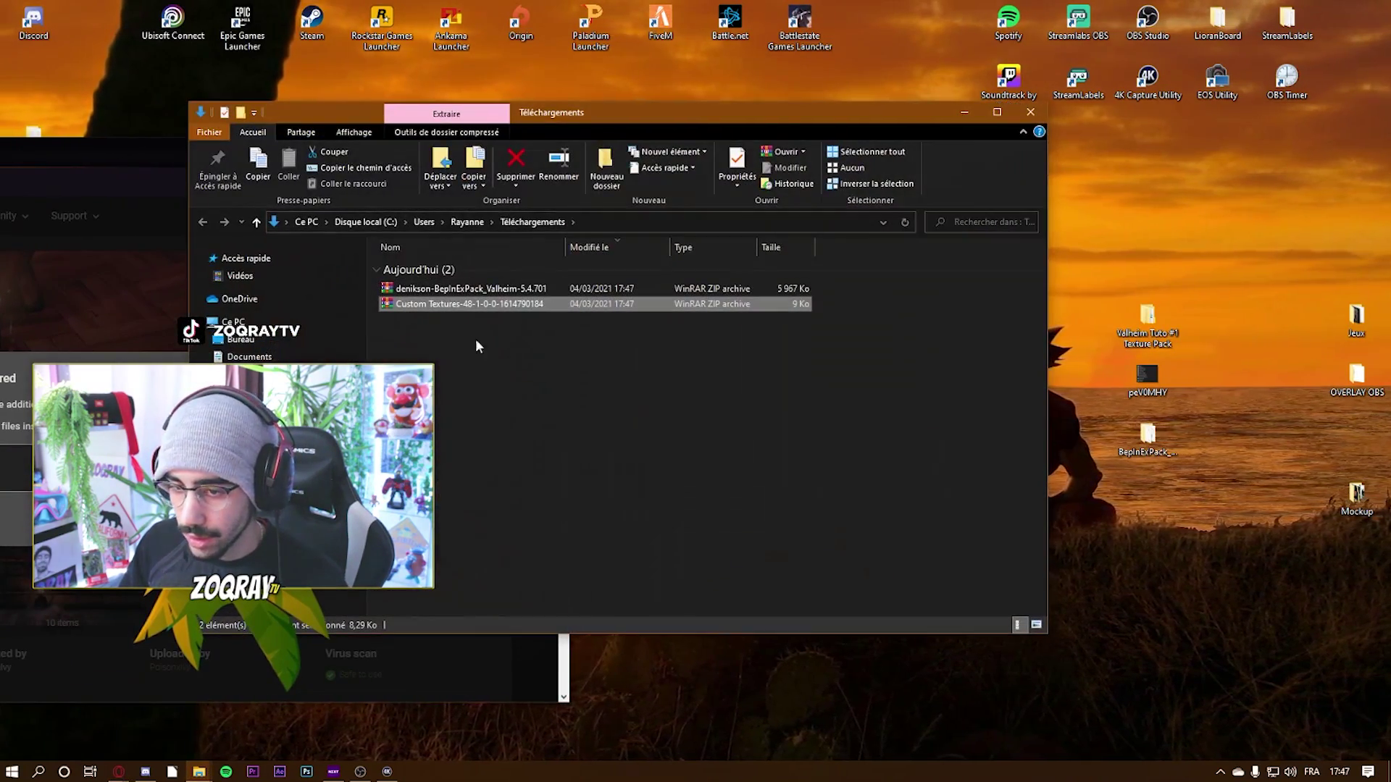
drag(589, 114, 278, 92)
click(215, 258)
drag(214, 268, 804, 348)
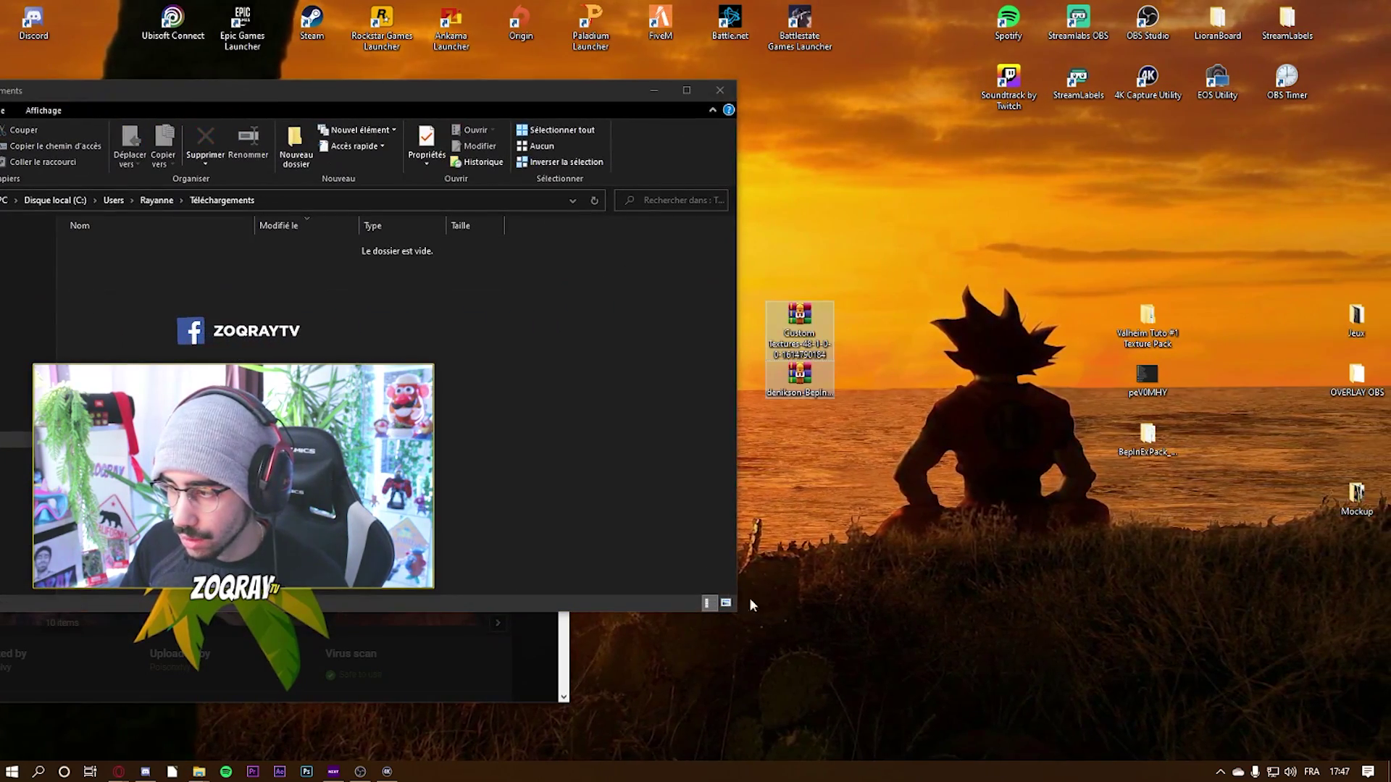
Step: Close the downloads folder window and the web browser
click(720, 89)
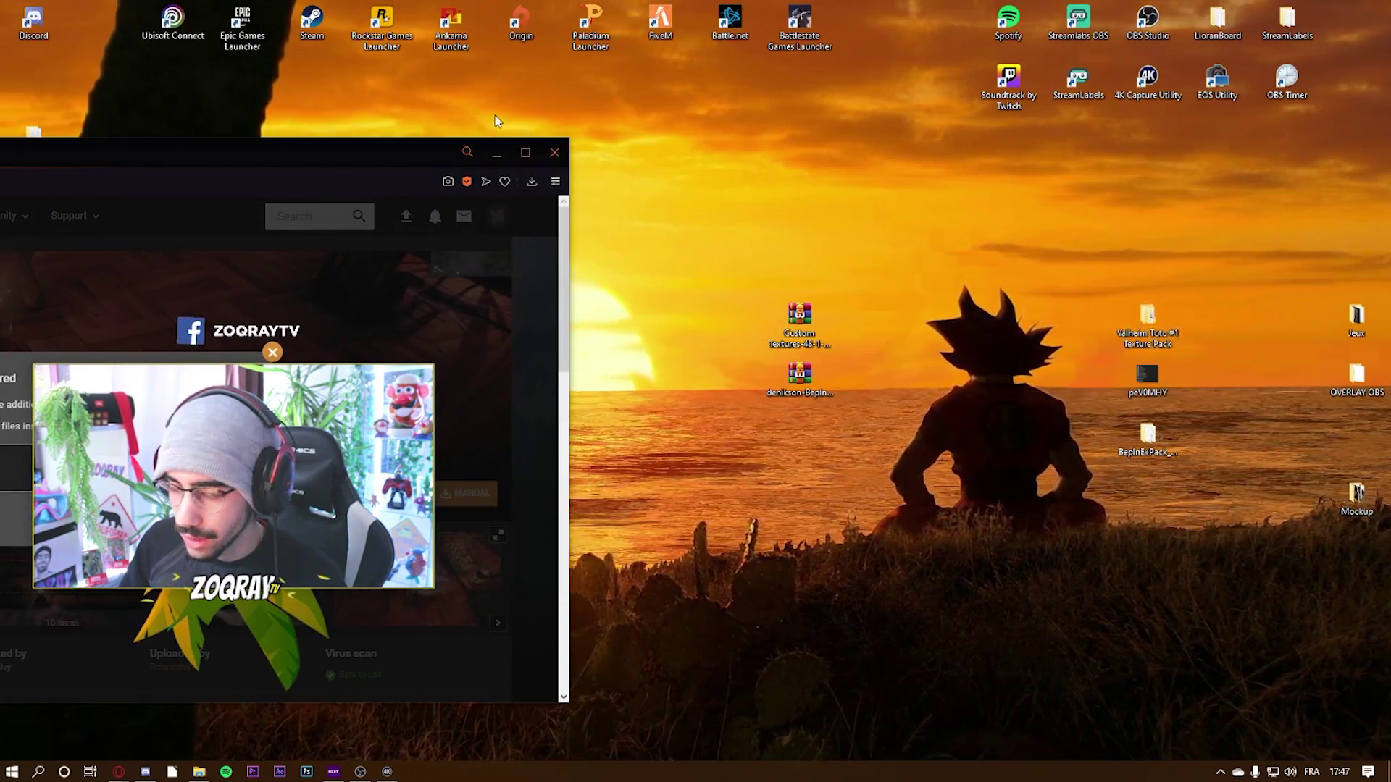
drag(323, 155, 799, 150)
click(1043, 145)
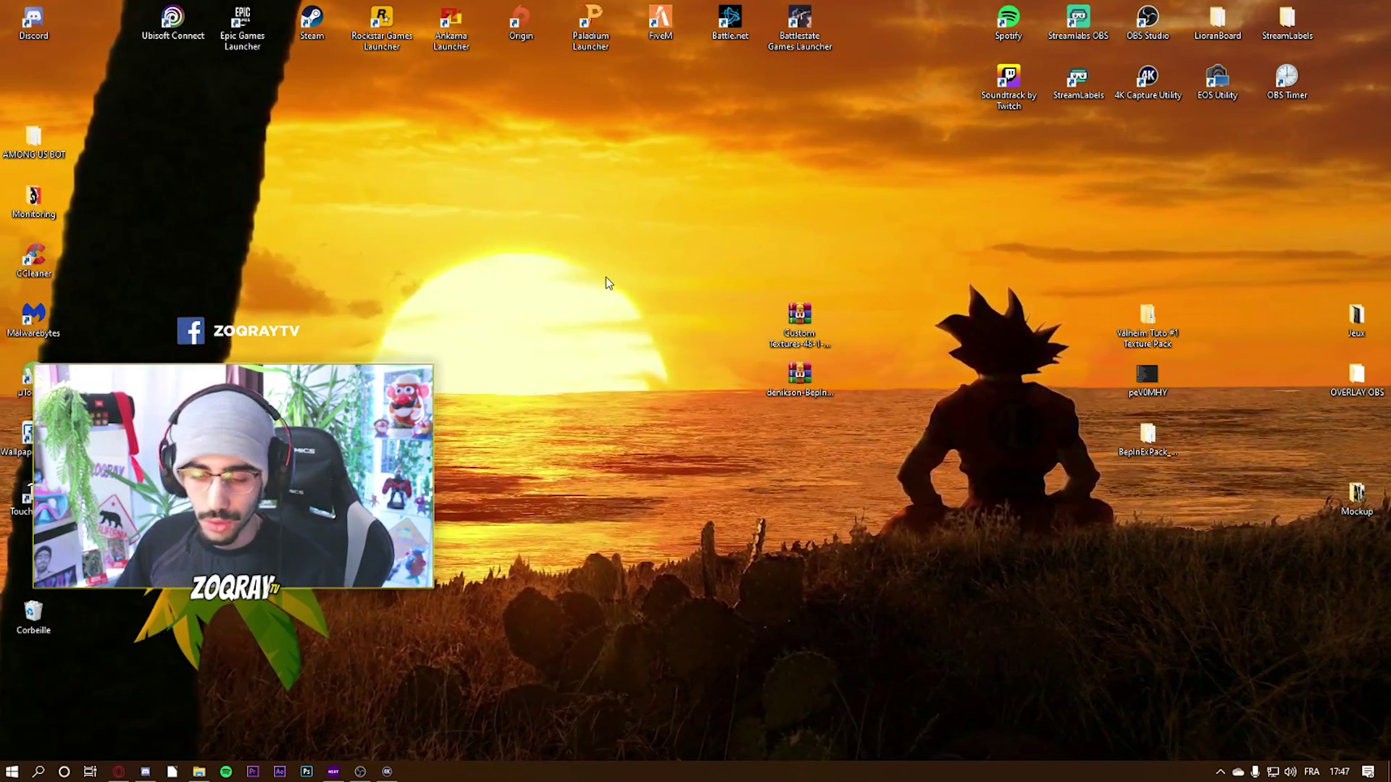
Step: Open the Custom Textures archive in WinRAR, dismiss the licence reminder, and select the CustomTextures file
drag(800, 319, 660, 270)
double_click(660, 257)
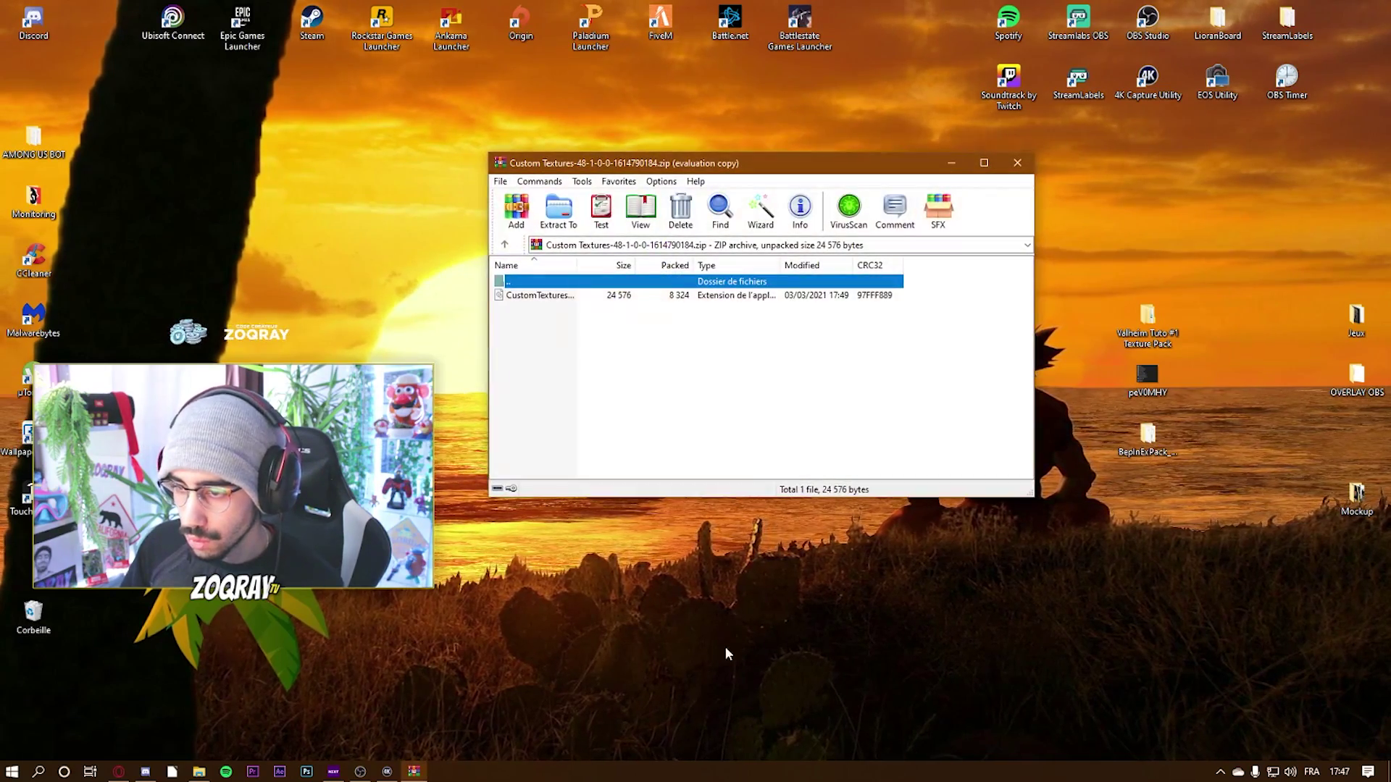
drag(630, 162, 805, 107)
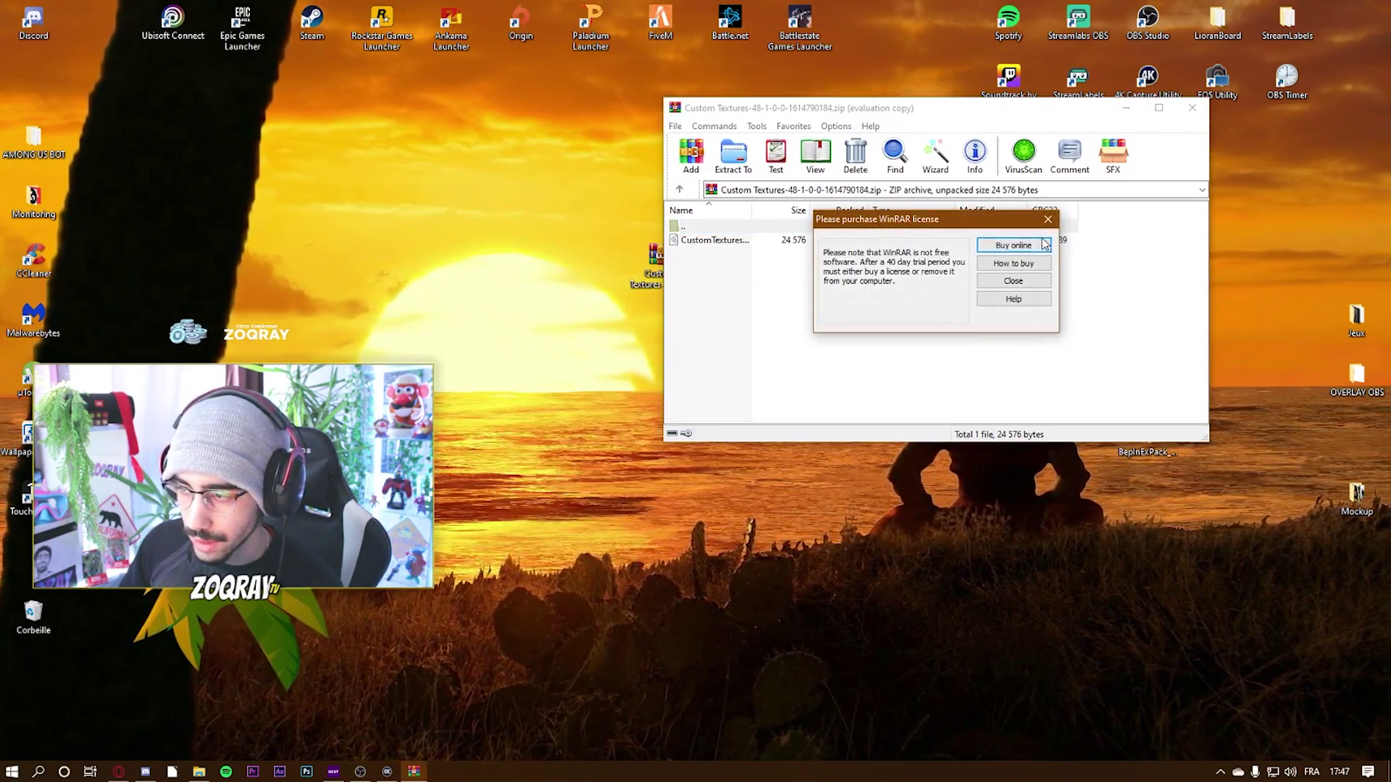
key(Escape)
click(833, 243)
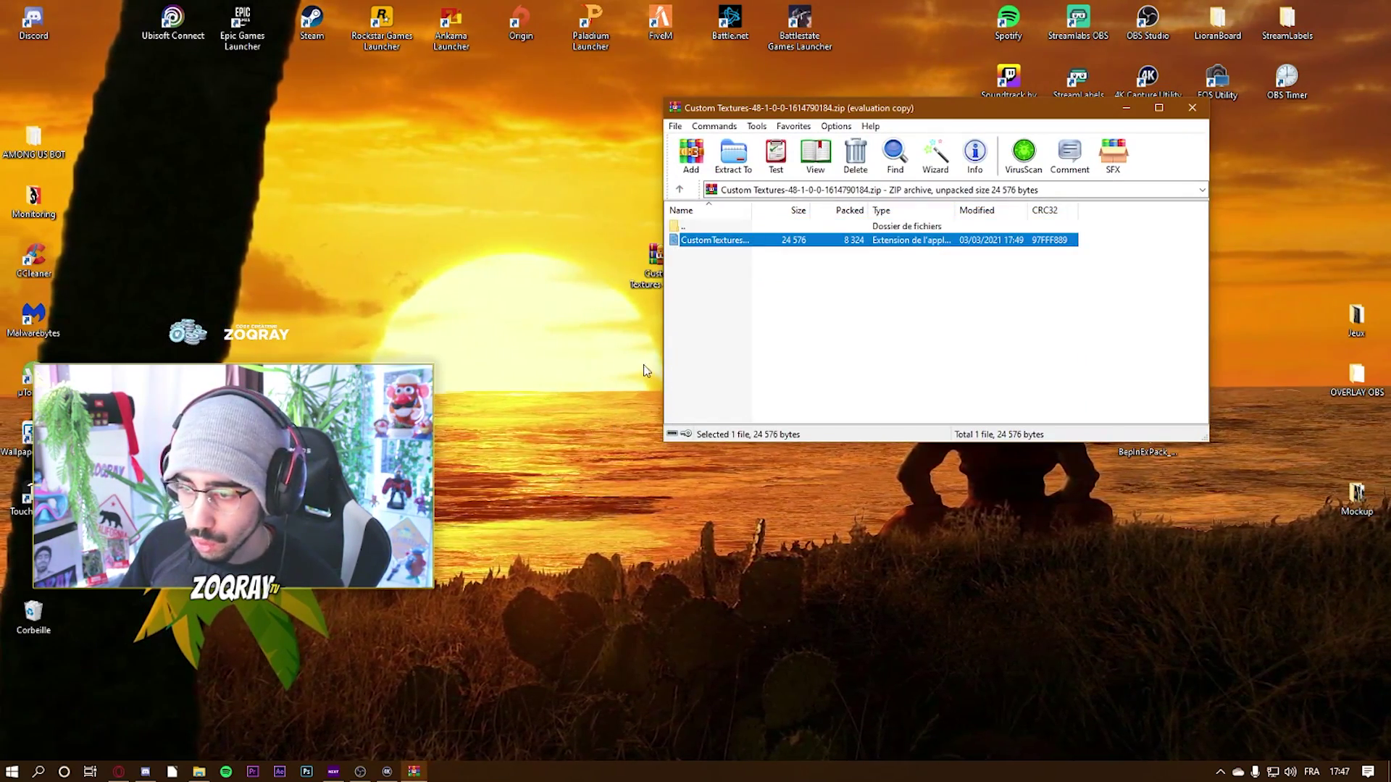
Step: Create a new desktop folder named "Texture Pack Valheim"
right_click(540, 372)
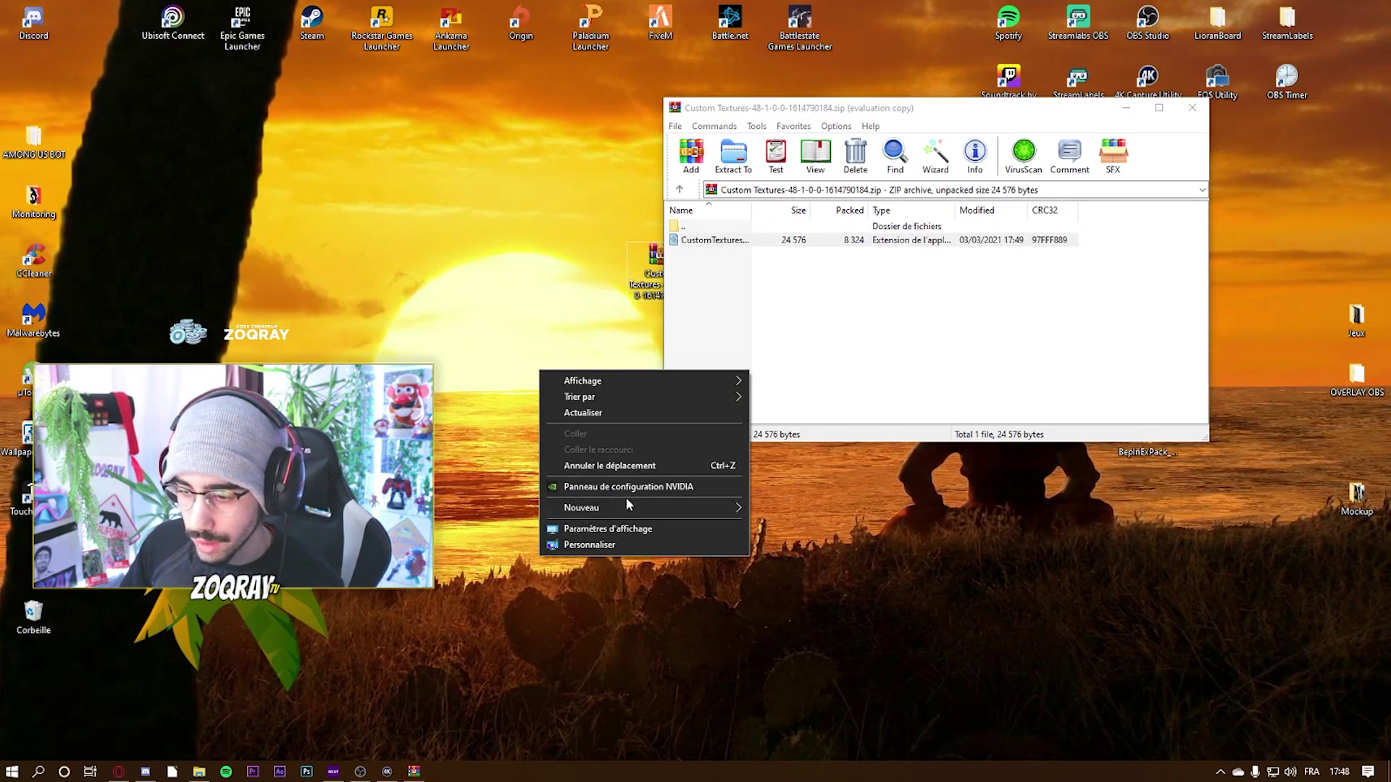
mouse_move(627, 505)
click(817, 510)
text(T)
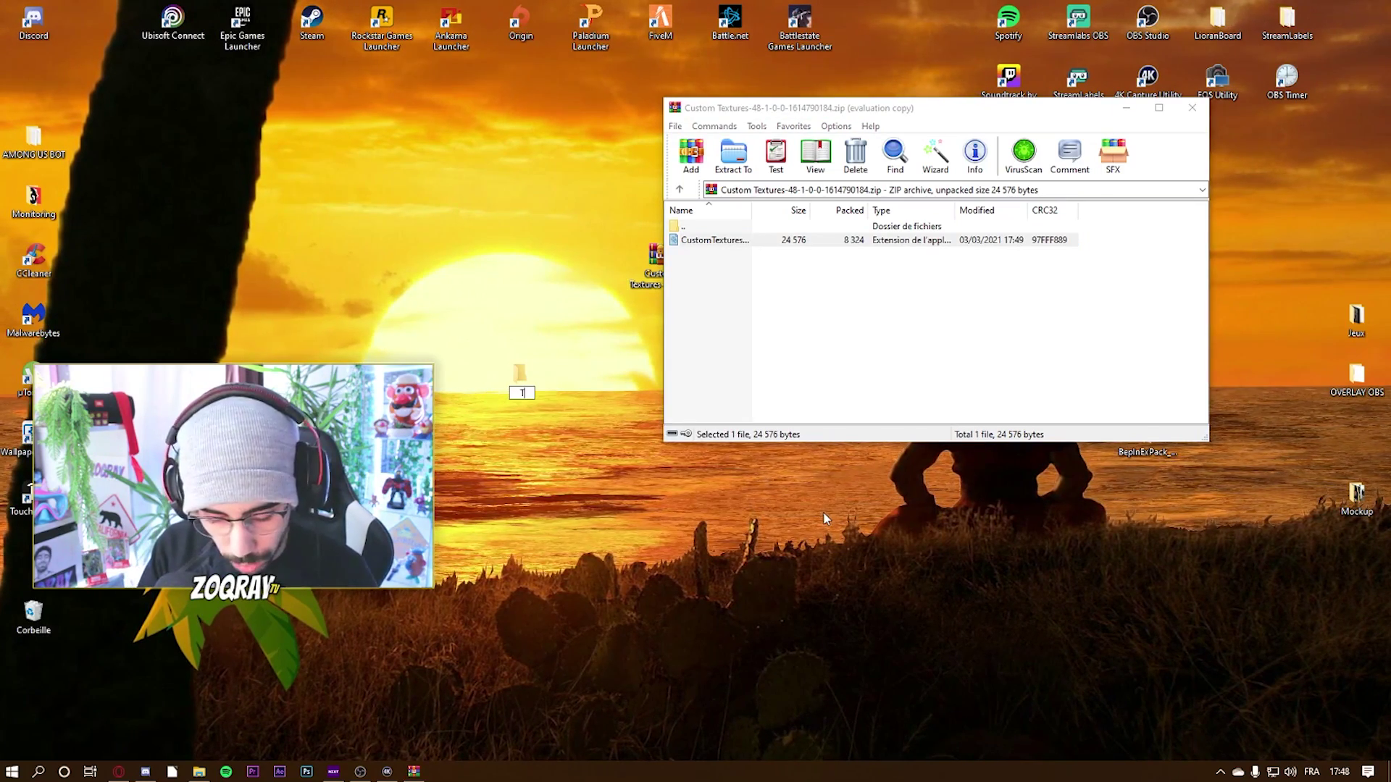
text(exture Pack)
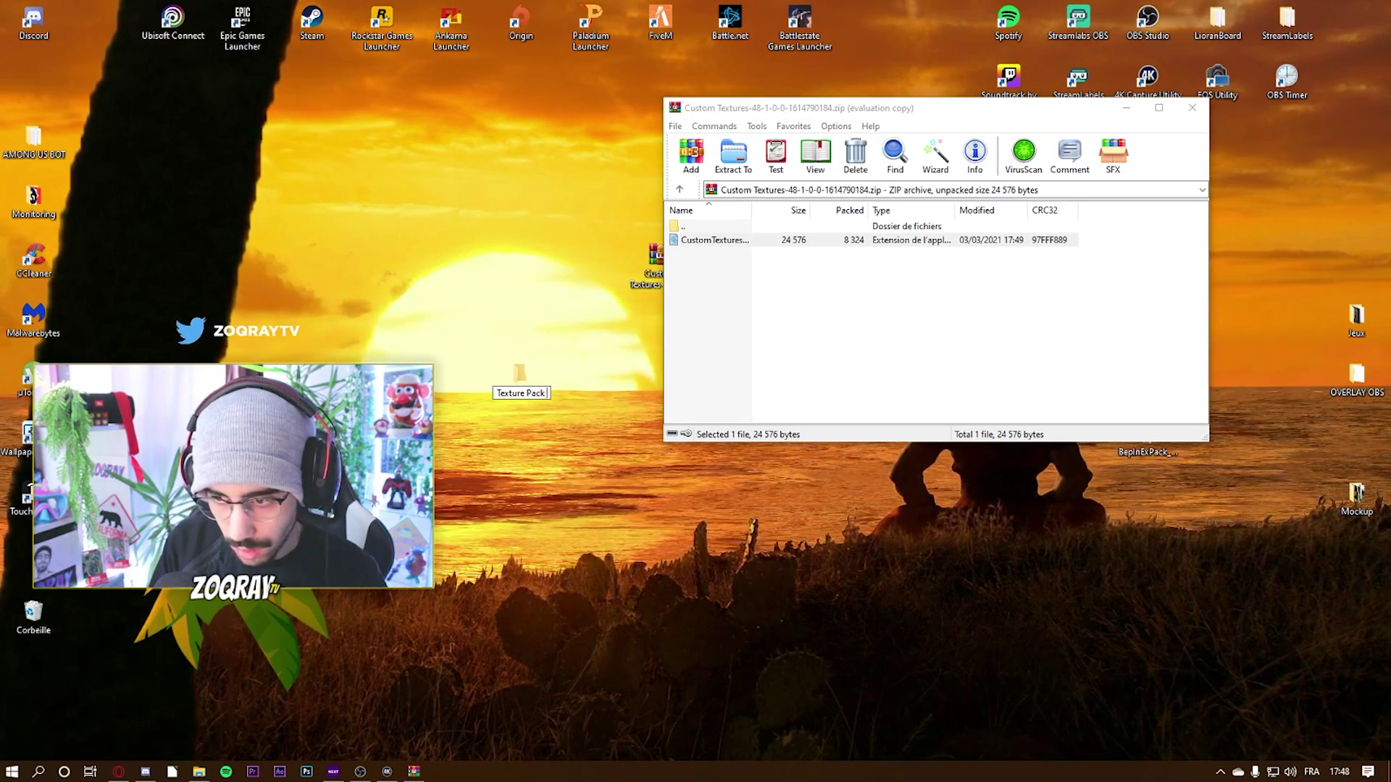
text( Valheim)
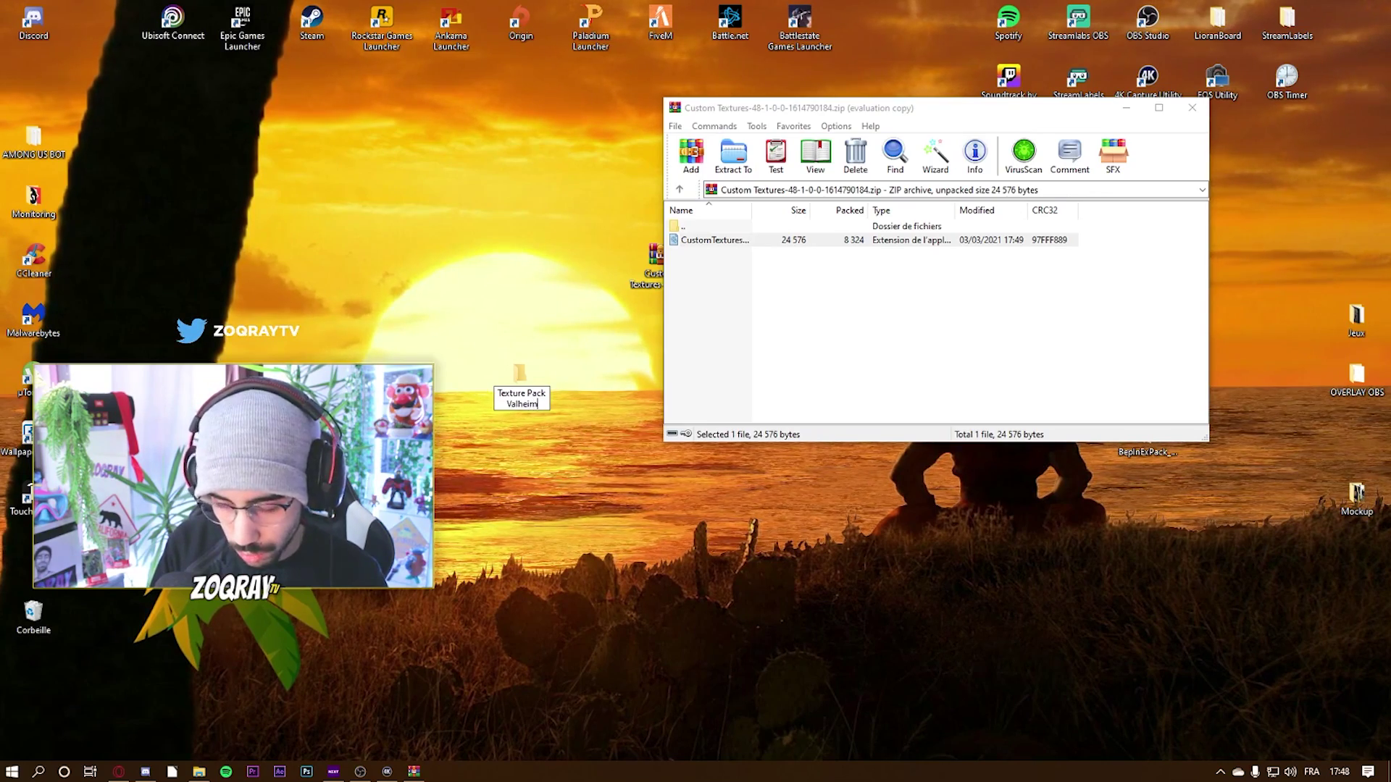
key(Return)
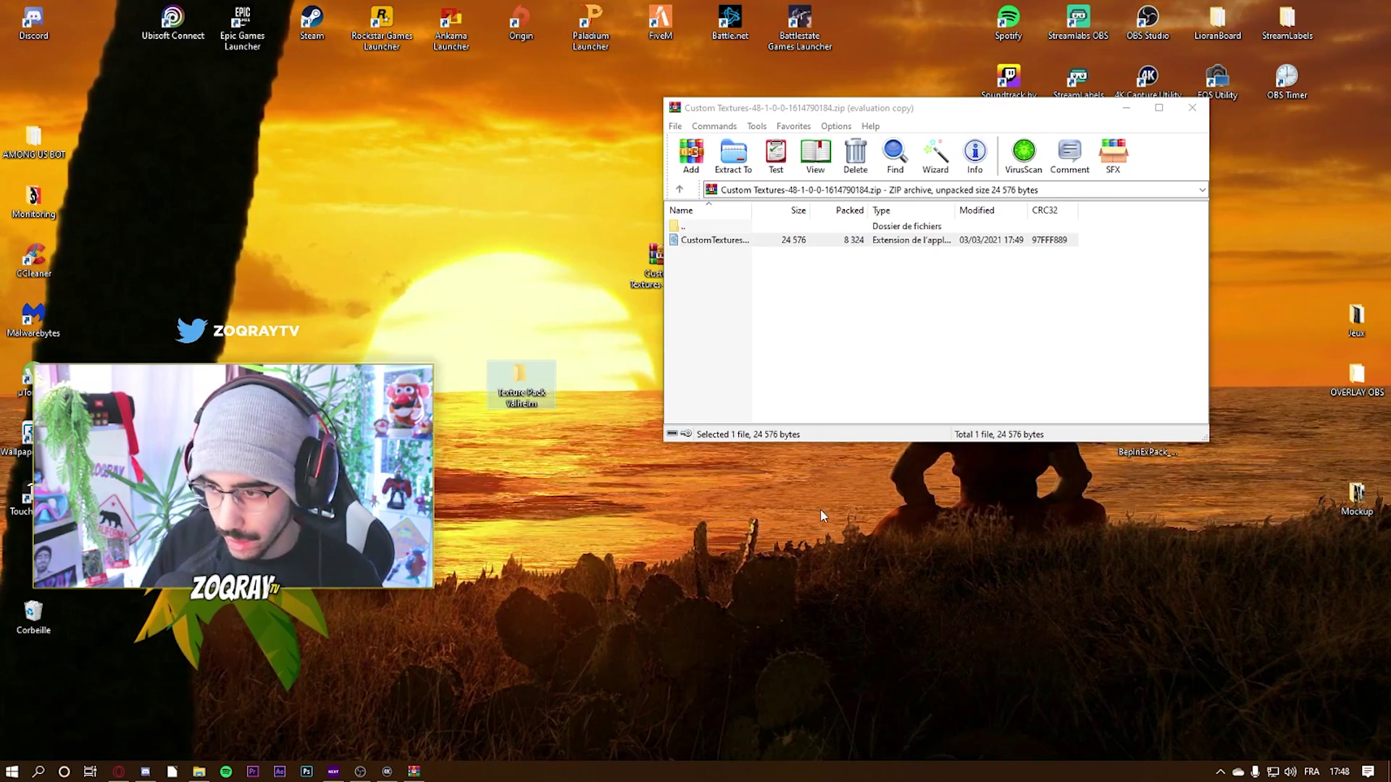
Step: Extract the CustomTextures file from the archive into the Texture Pack Valheim folder, and close the archive
click(713, 240)
key(alt+e)
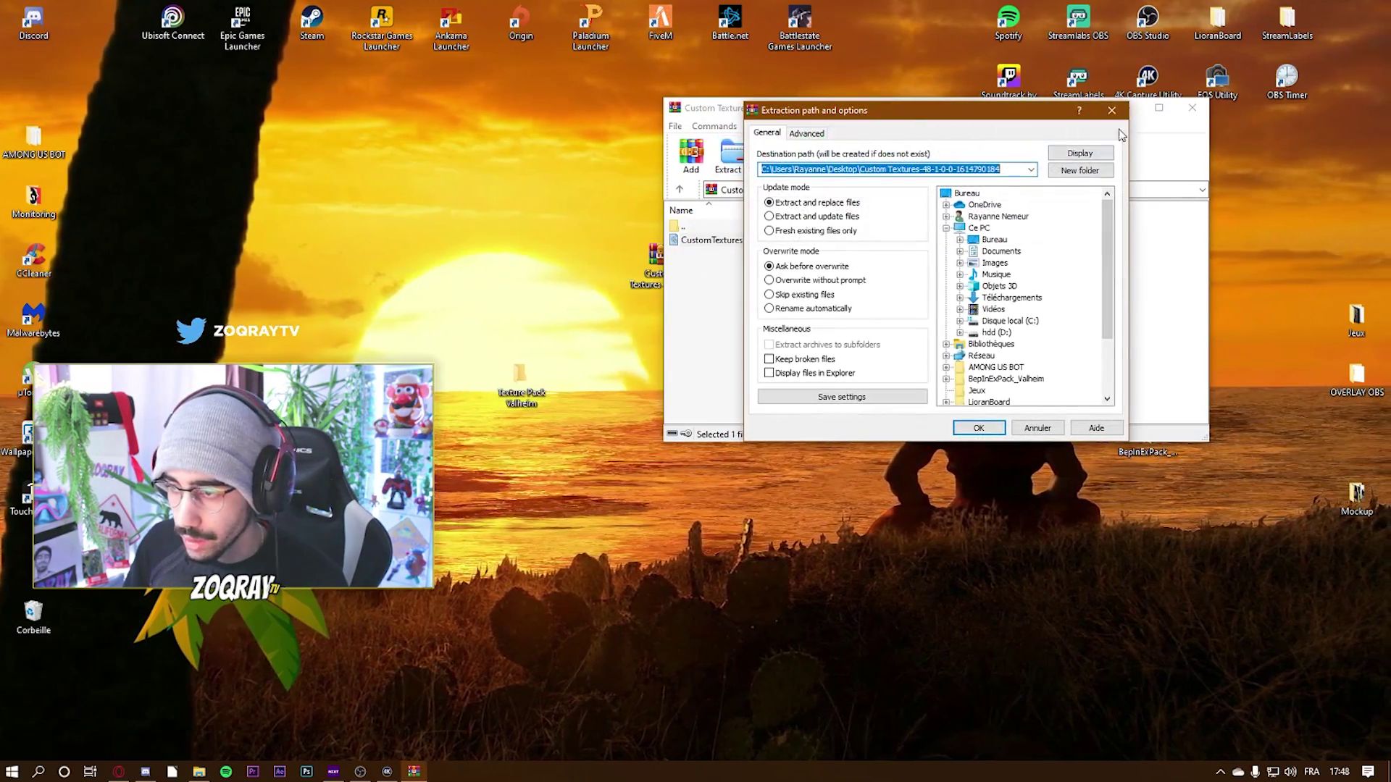
key(Escape)
drag(935, 239, 521, 386)
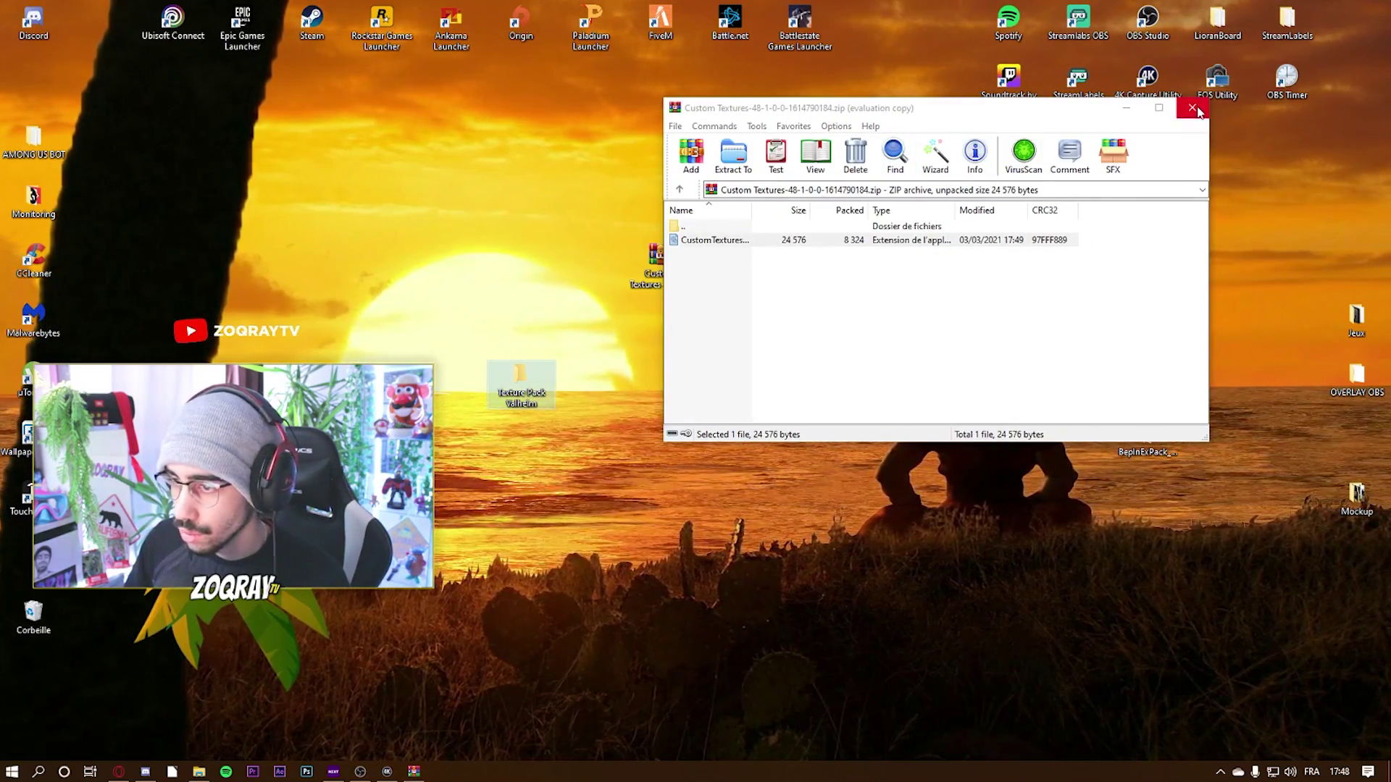
click(1191, 107)
Step: Extract the BepInExPack_Valheim folder from its archive into Texture Pack Valheim, and place the Custom Textures archive beside the denikson one
double_click(800, 375)
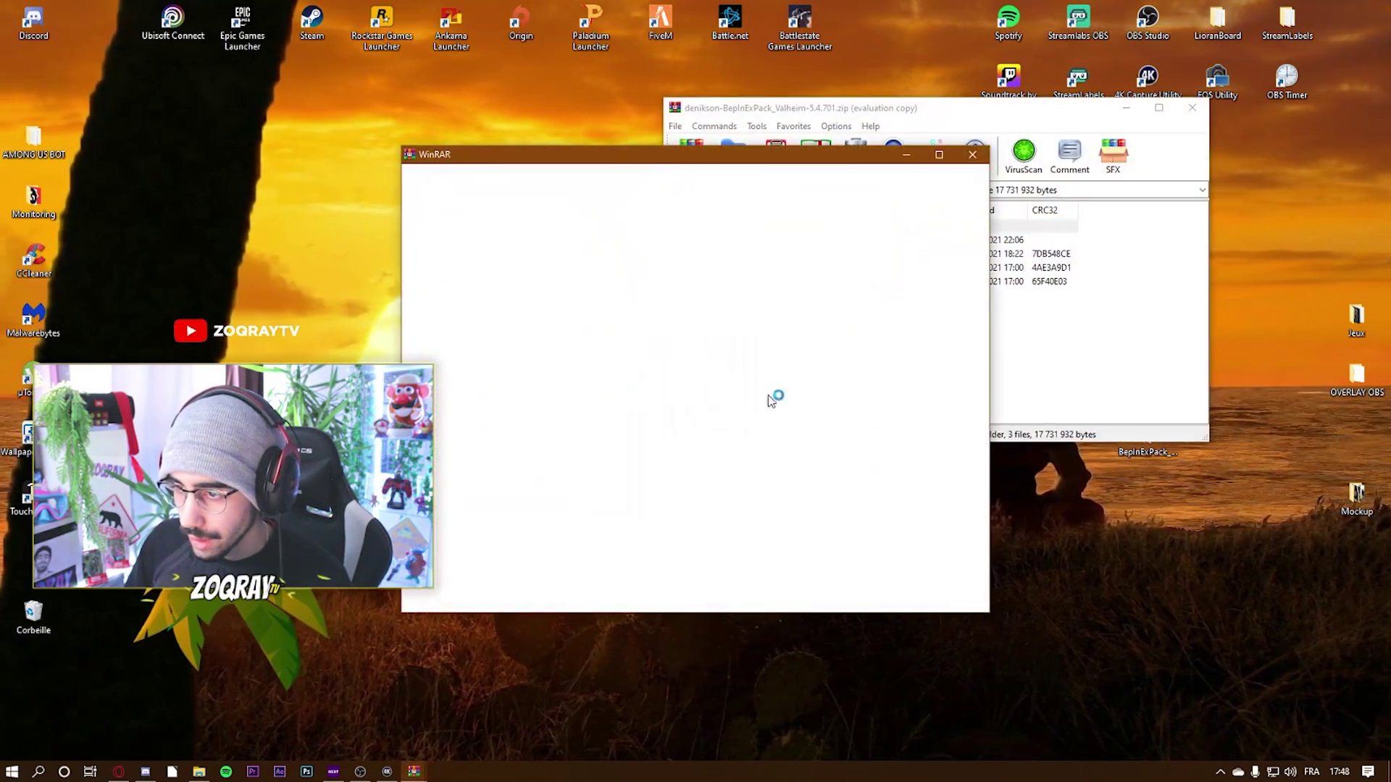
click(972, 155)
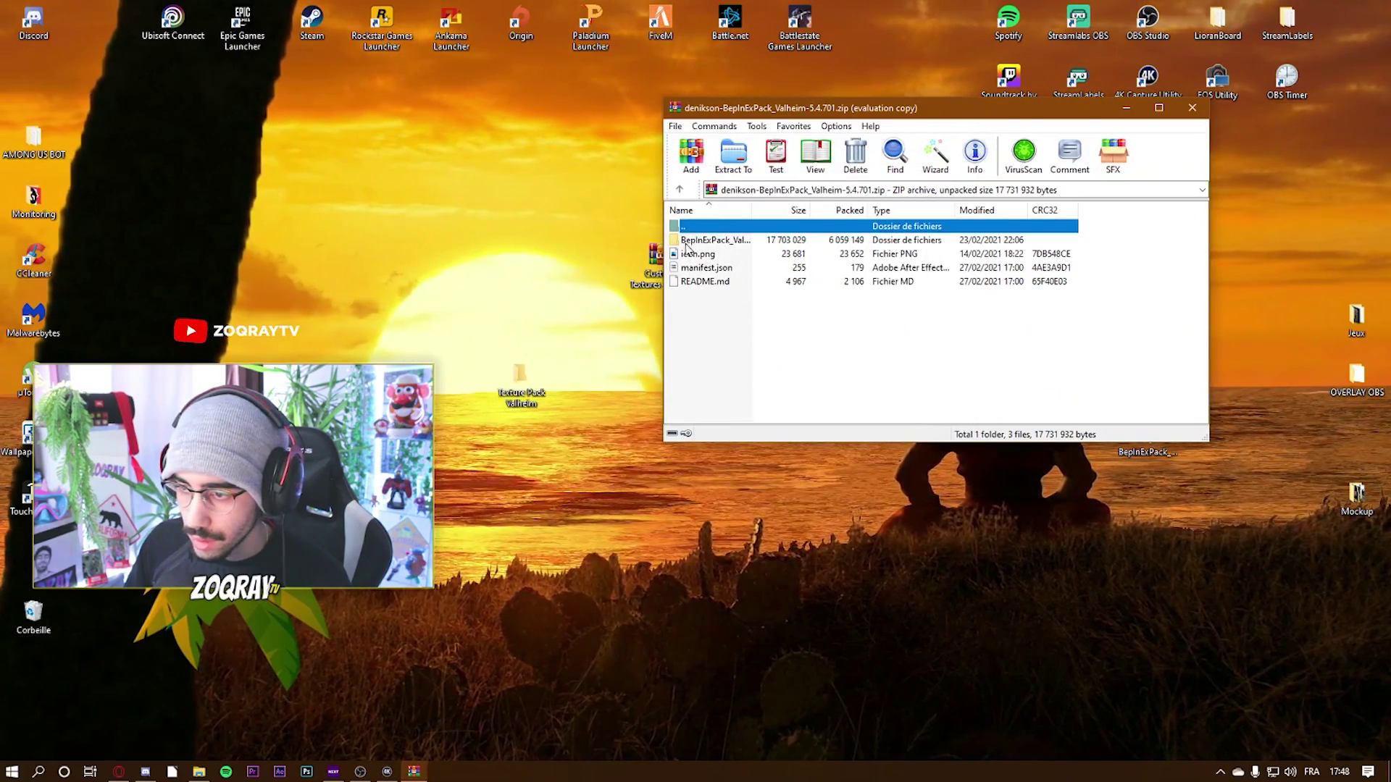
drag(942, 108, 1142, 124)
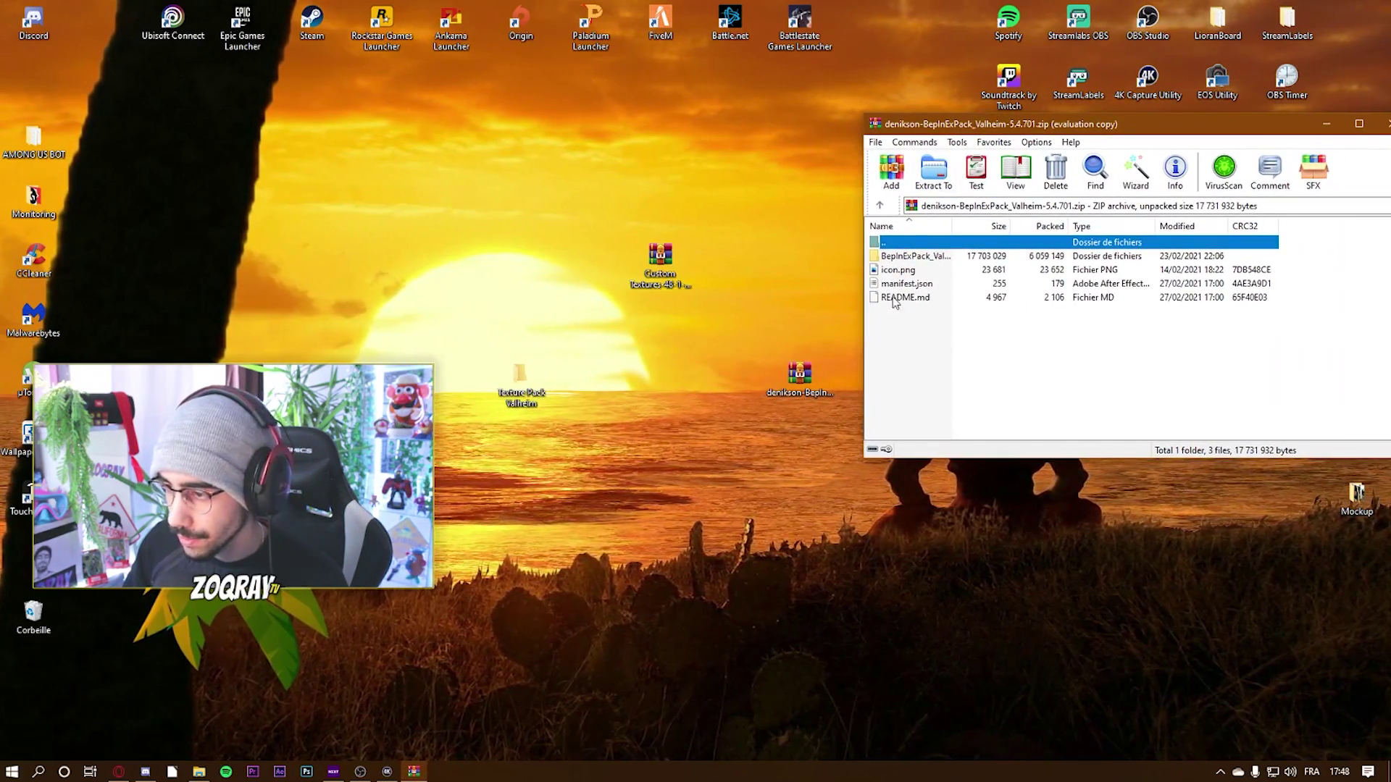
drag(903, 129, 656, 190)
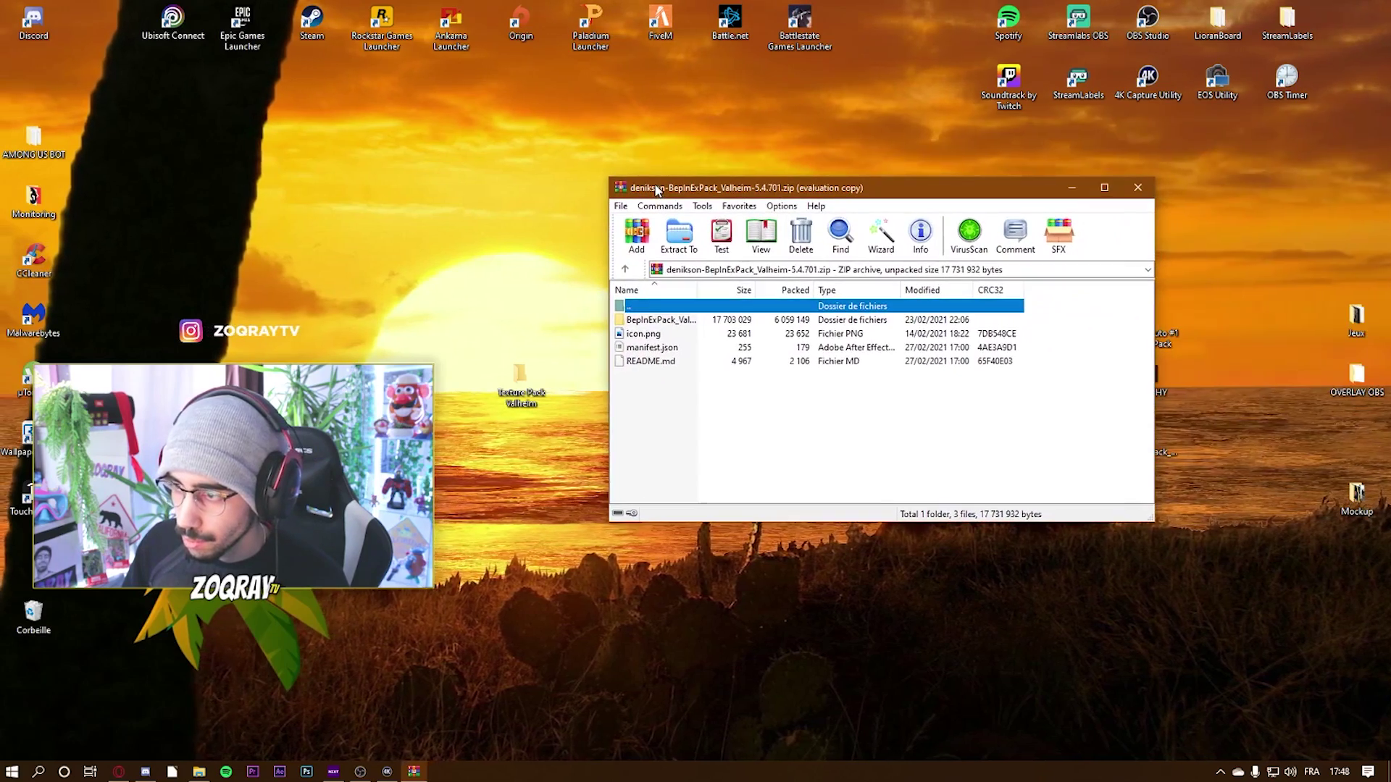
click(655, 320)
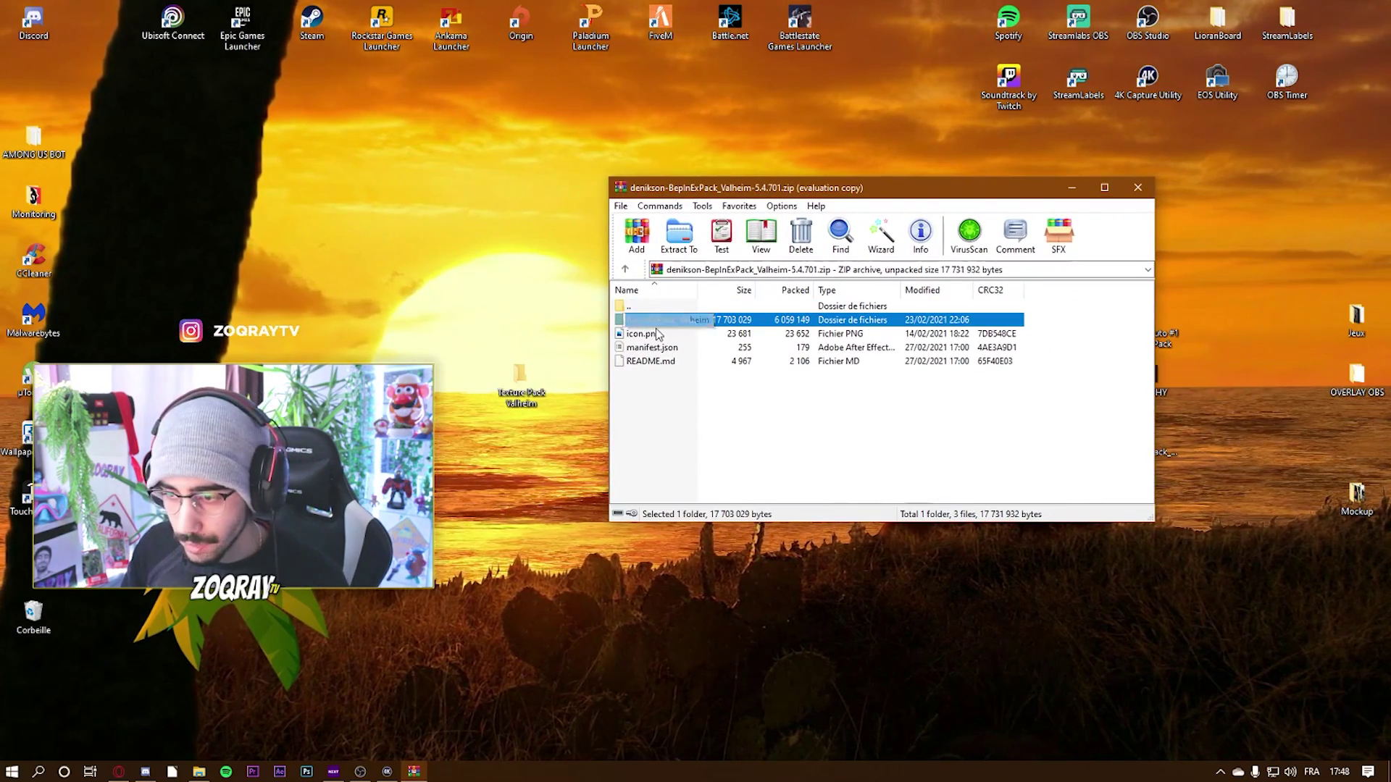
drag(674, 329, 522, 392)
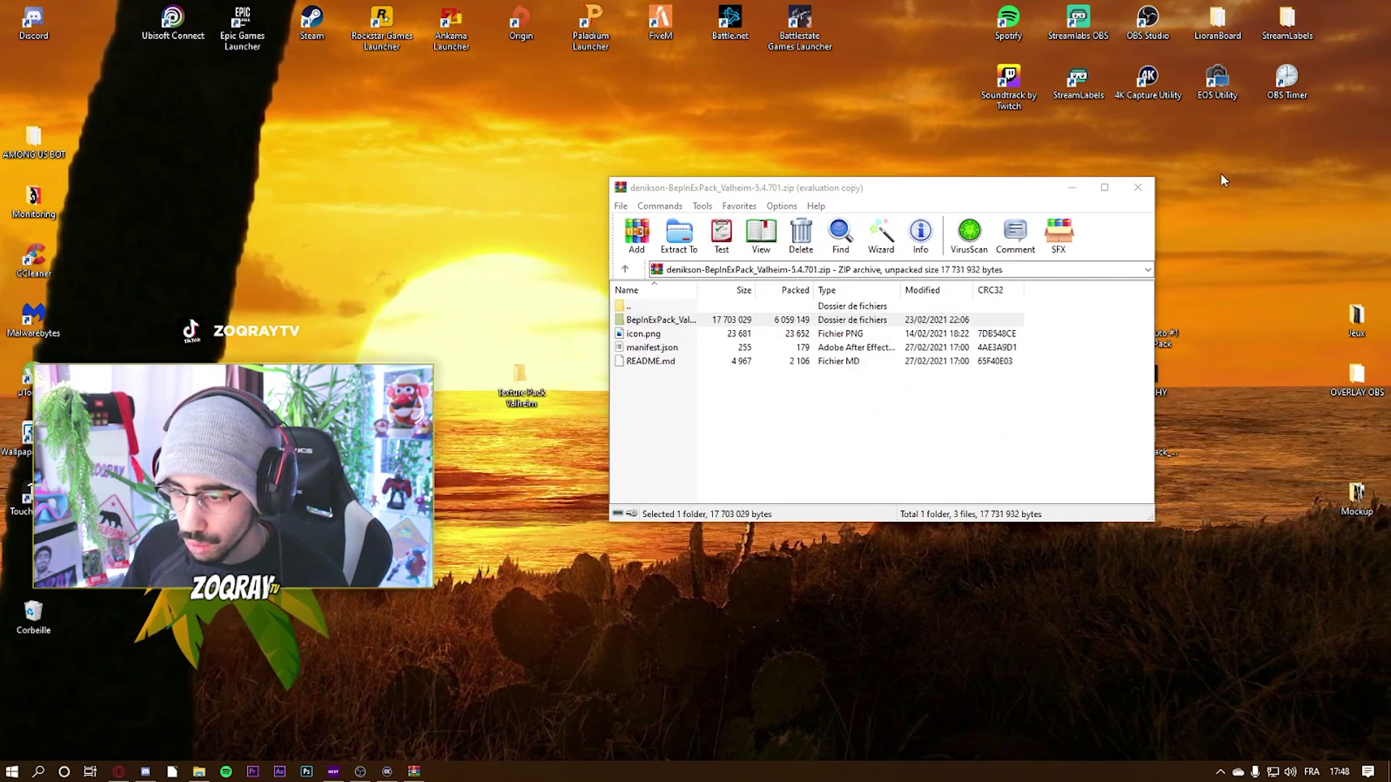
click(1139, 188)
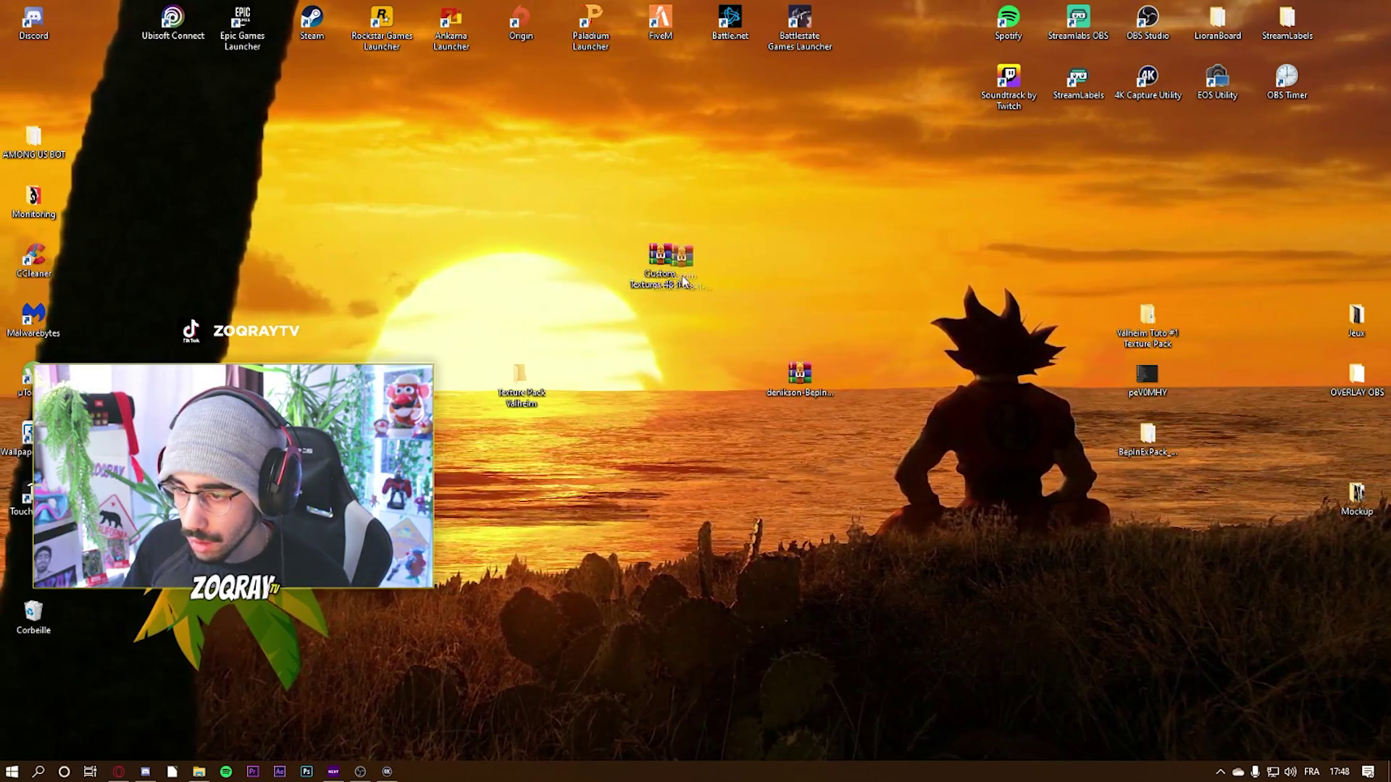
drag(681, 275, 821, 335)
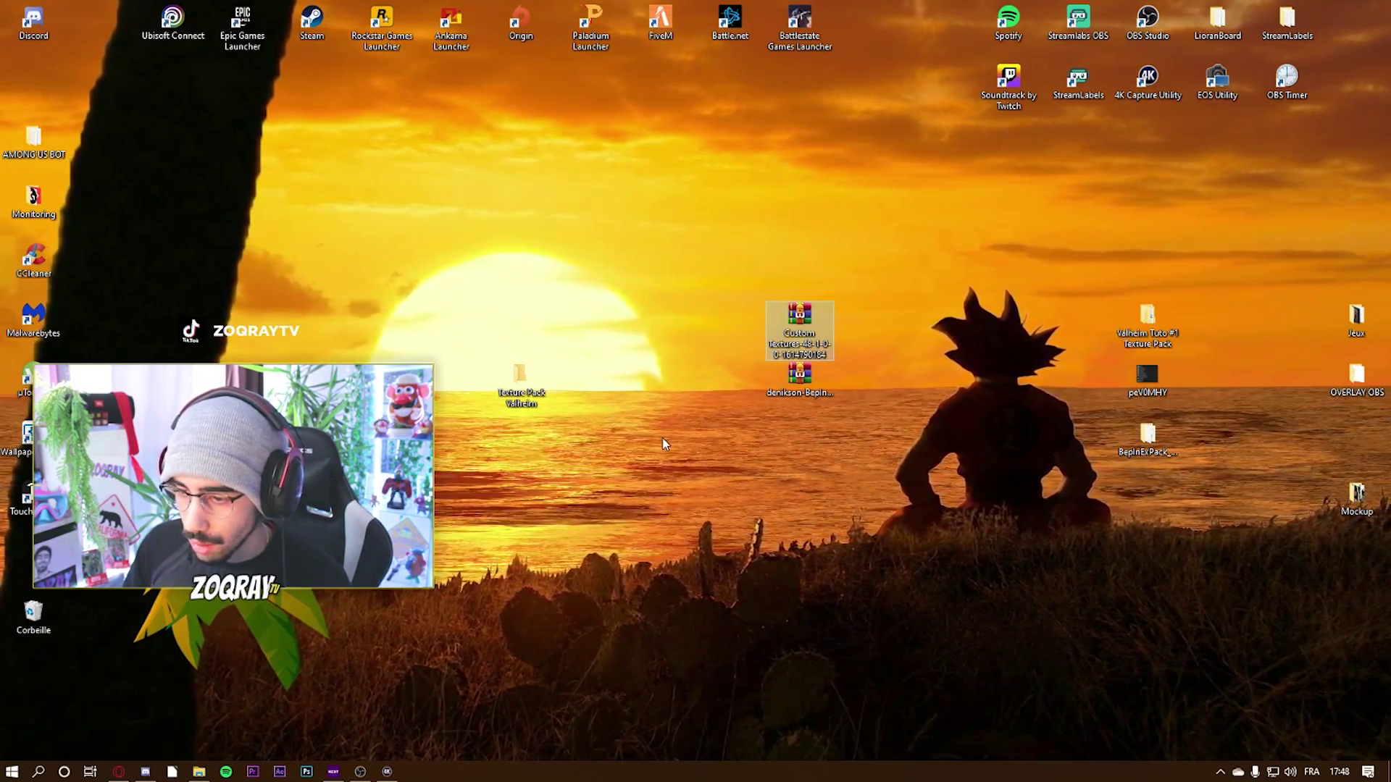
Step: Delete the Custom Textures and denikson BepInEx archives from the desktop, and open the Texture Pack Valheim folder
drag(920, 472, 699, 250)
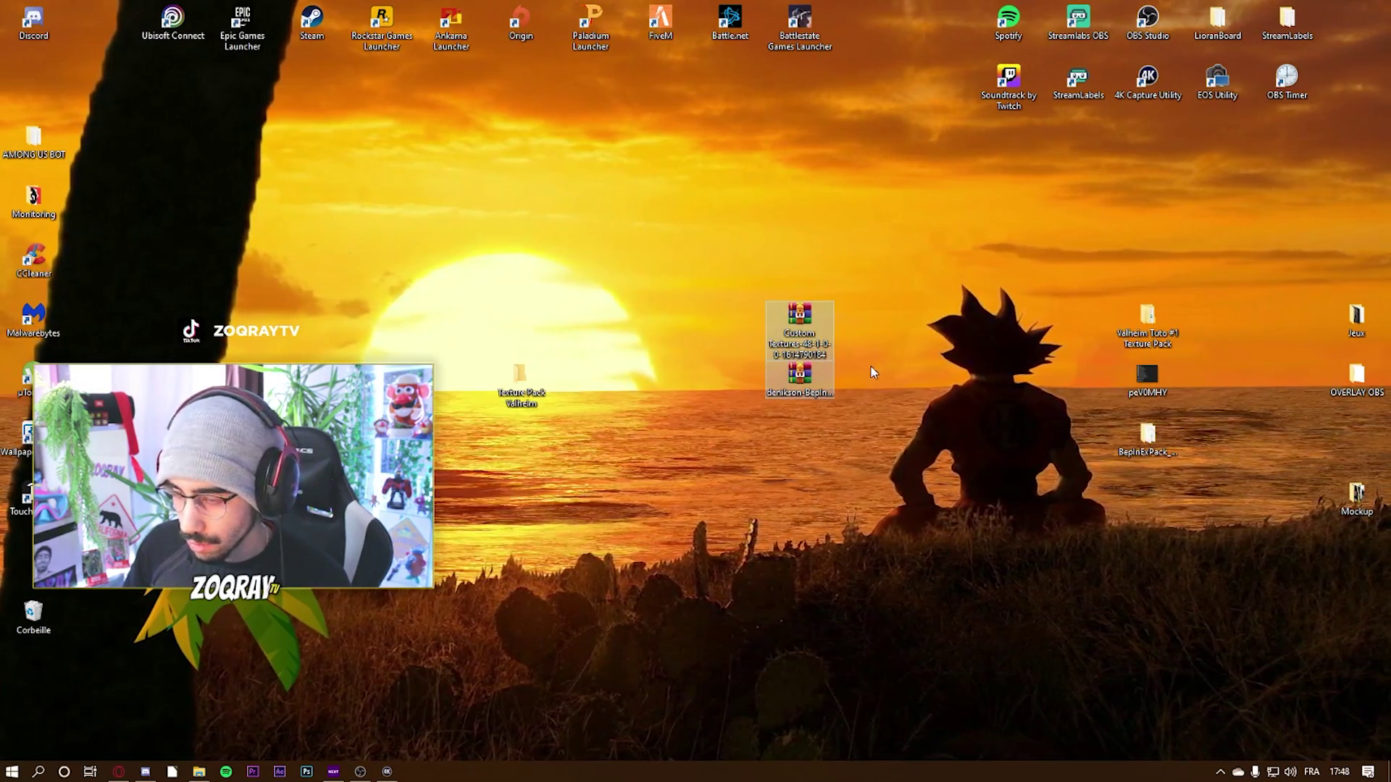
key(Delete)
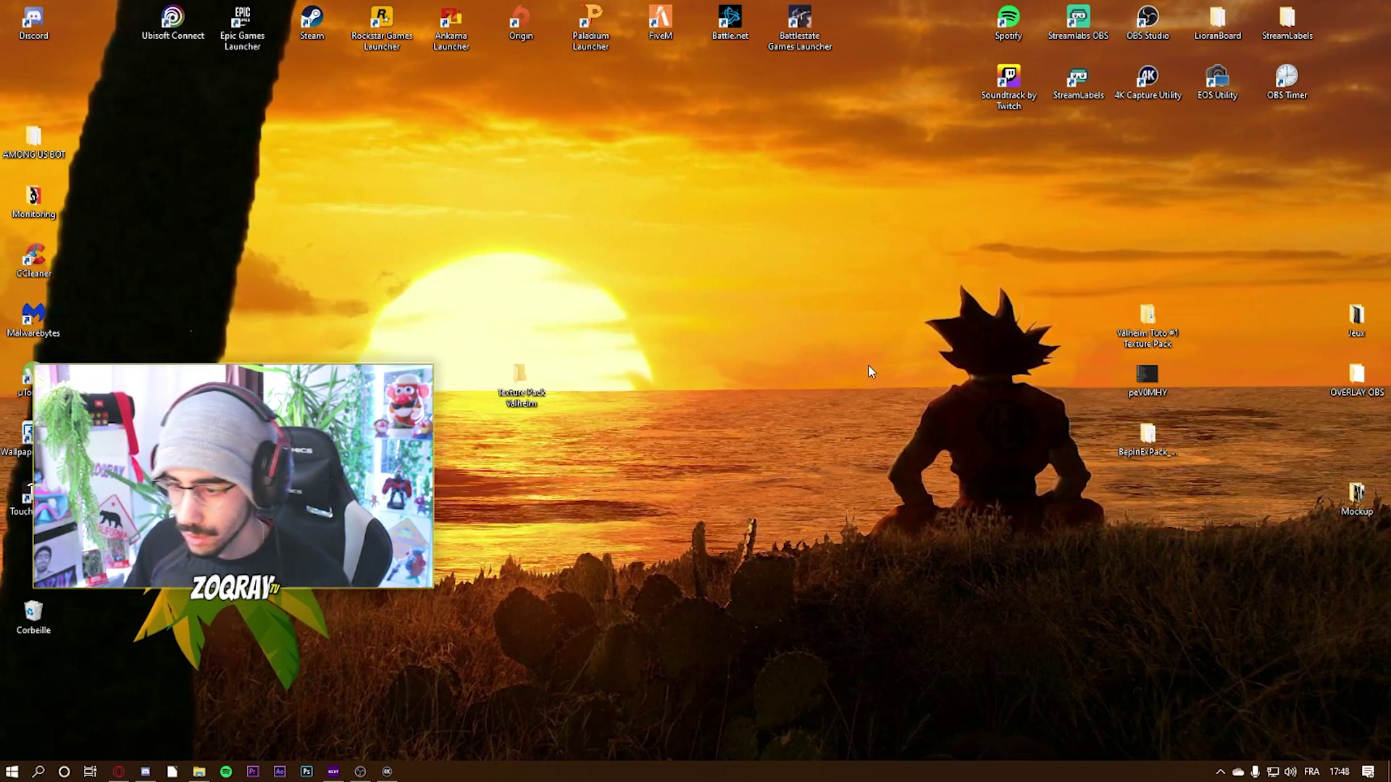
double_click(520, 391)
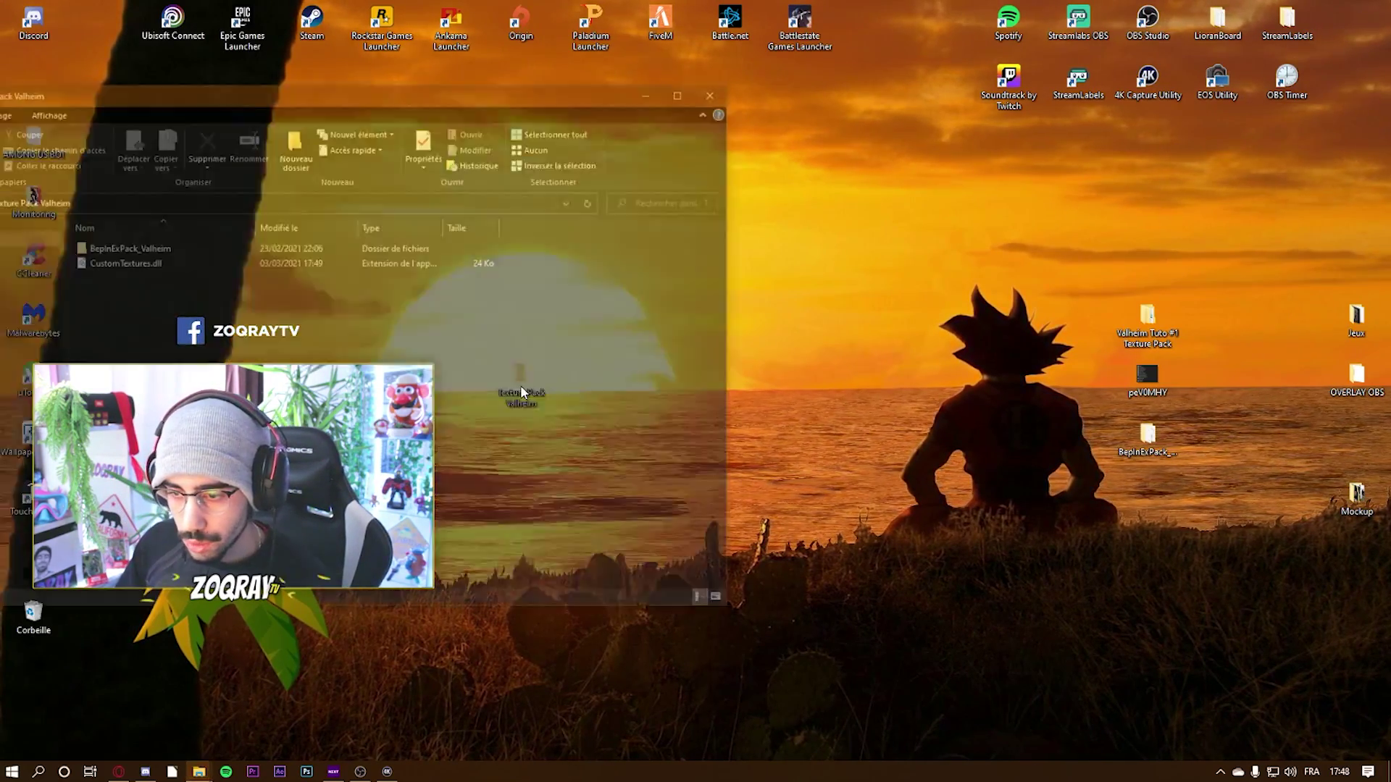
drag(373, 95, 755, 94)
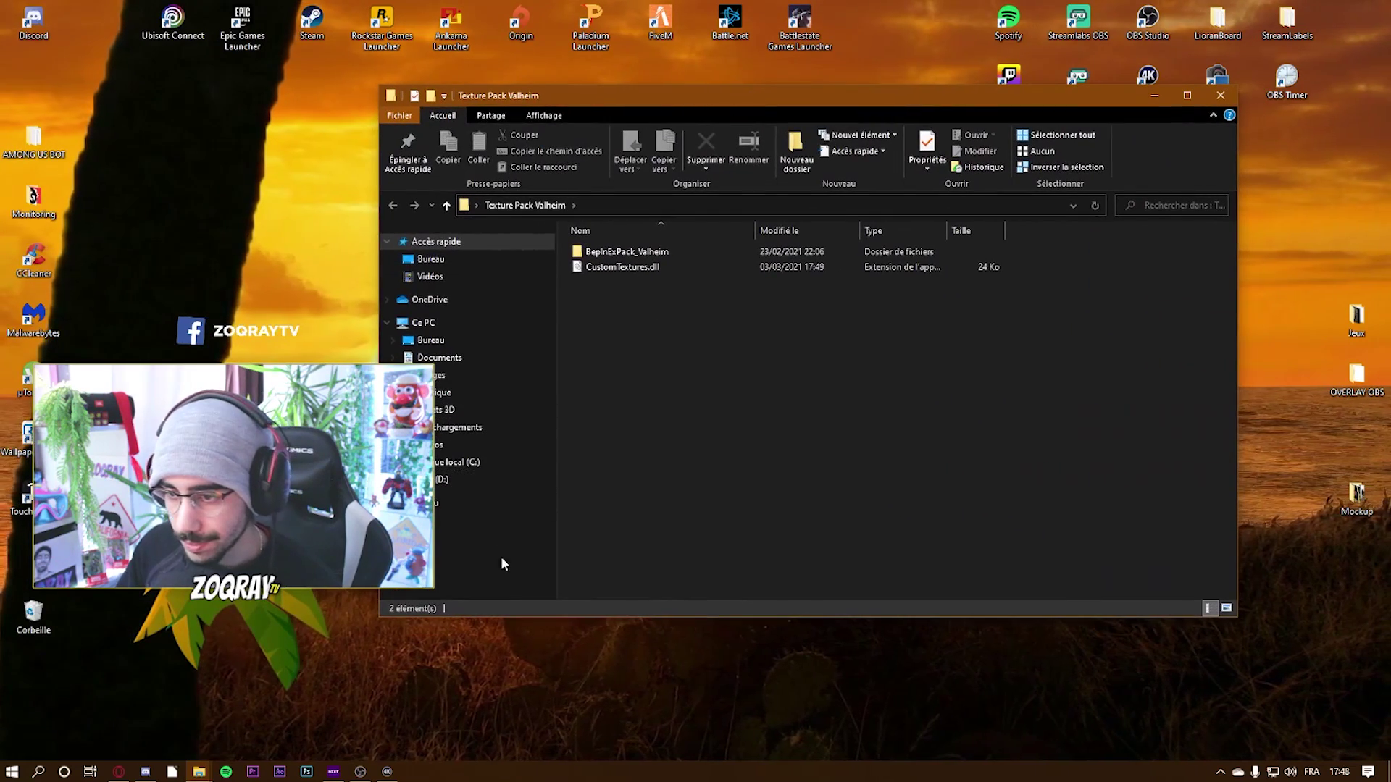
drag(583, 105, 623, 109)
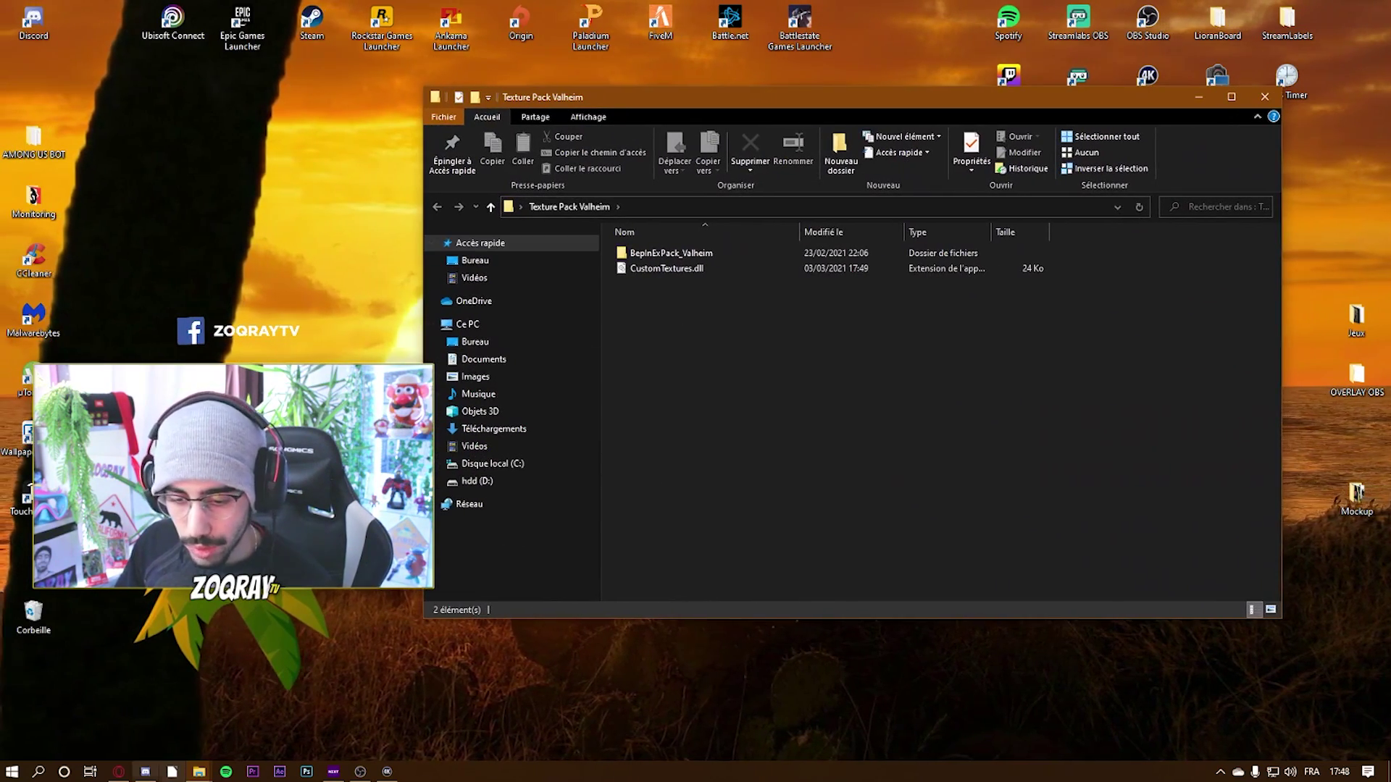
Step: Browse in a second Explorer window to the game folder Disque local (C:) > Programmes (x86) > Steam > steamapps > common > Valheim
click(198, 771)
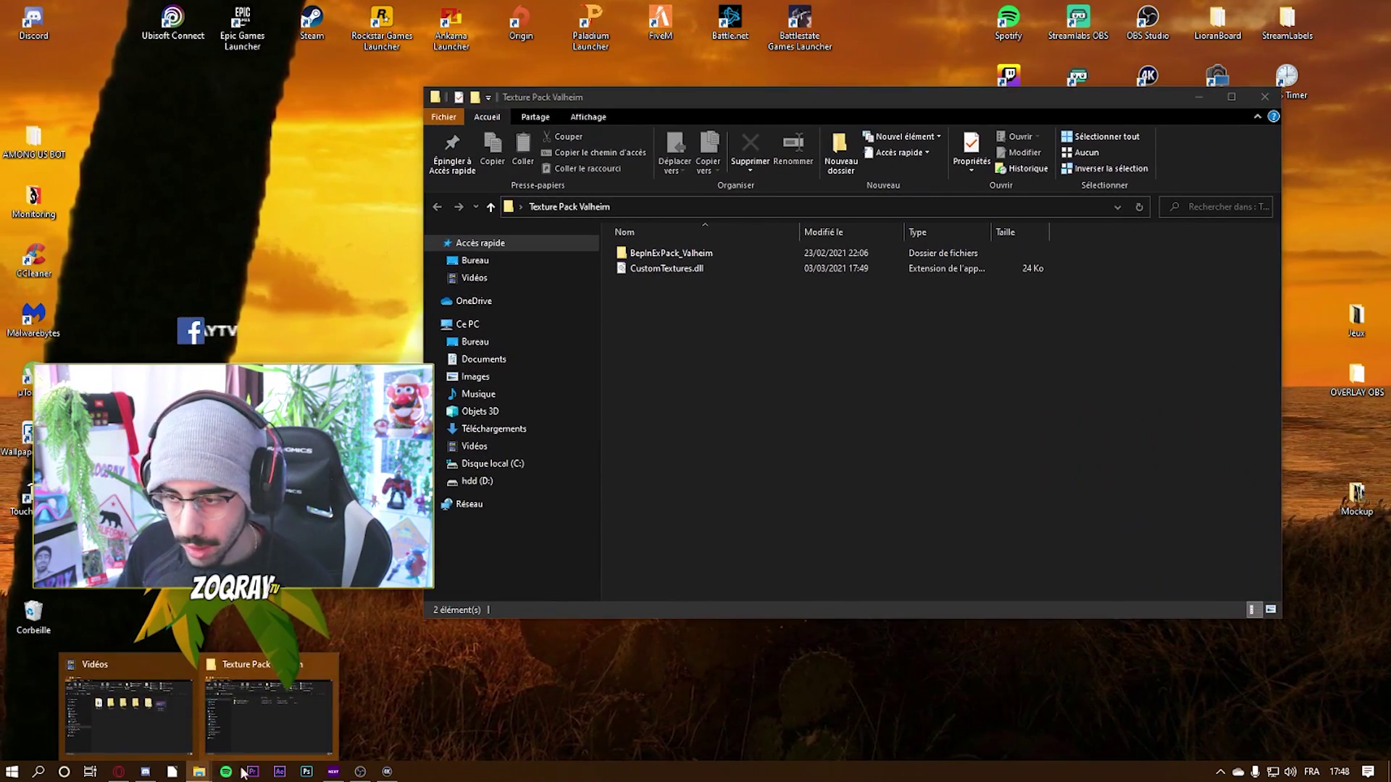
click(171, 670)
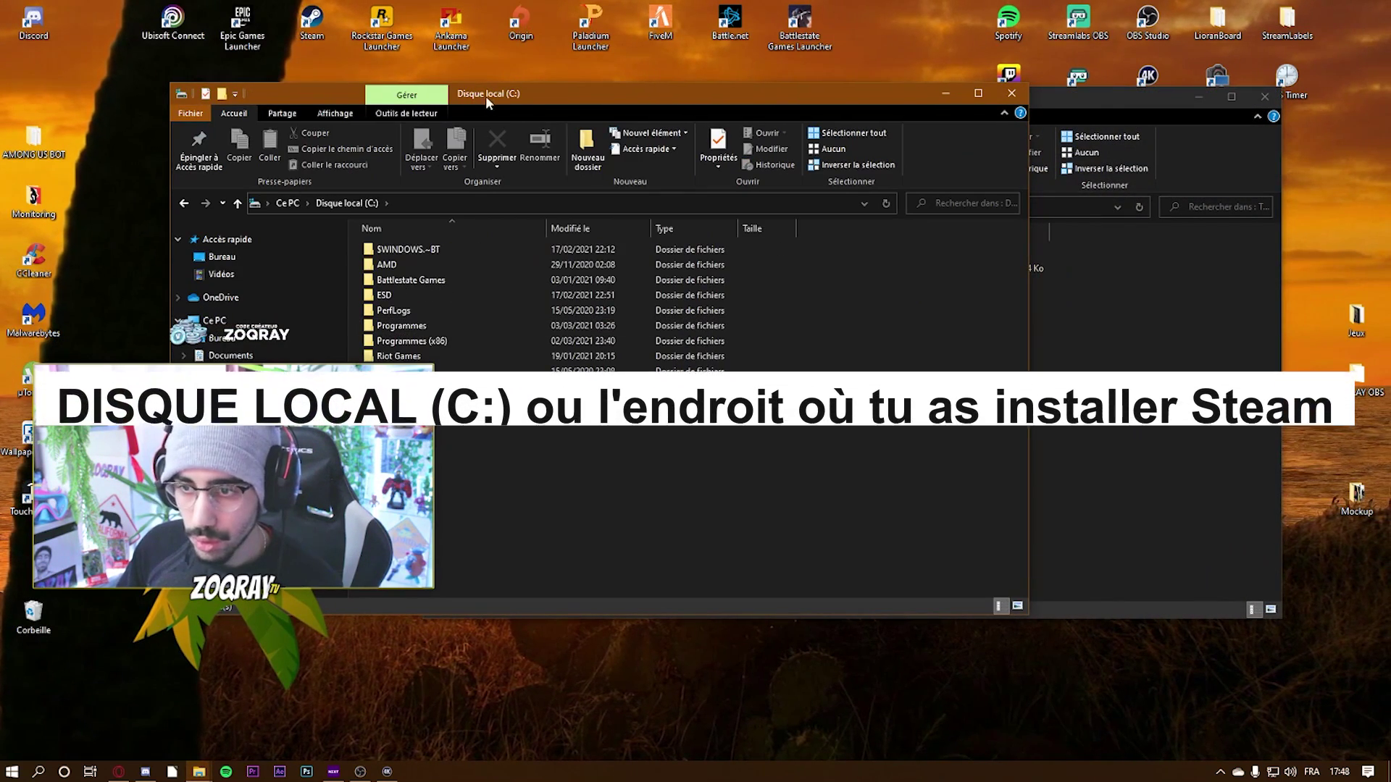
drag(485, 95, 565, 89)
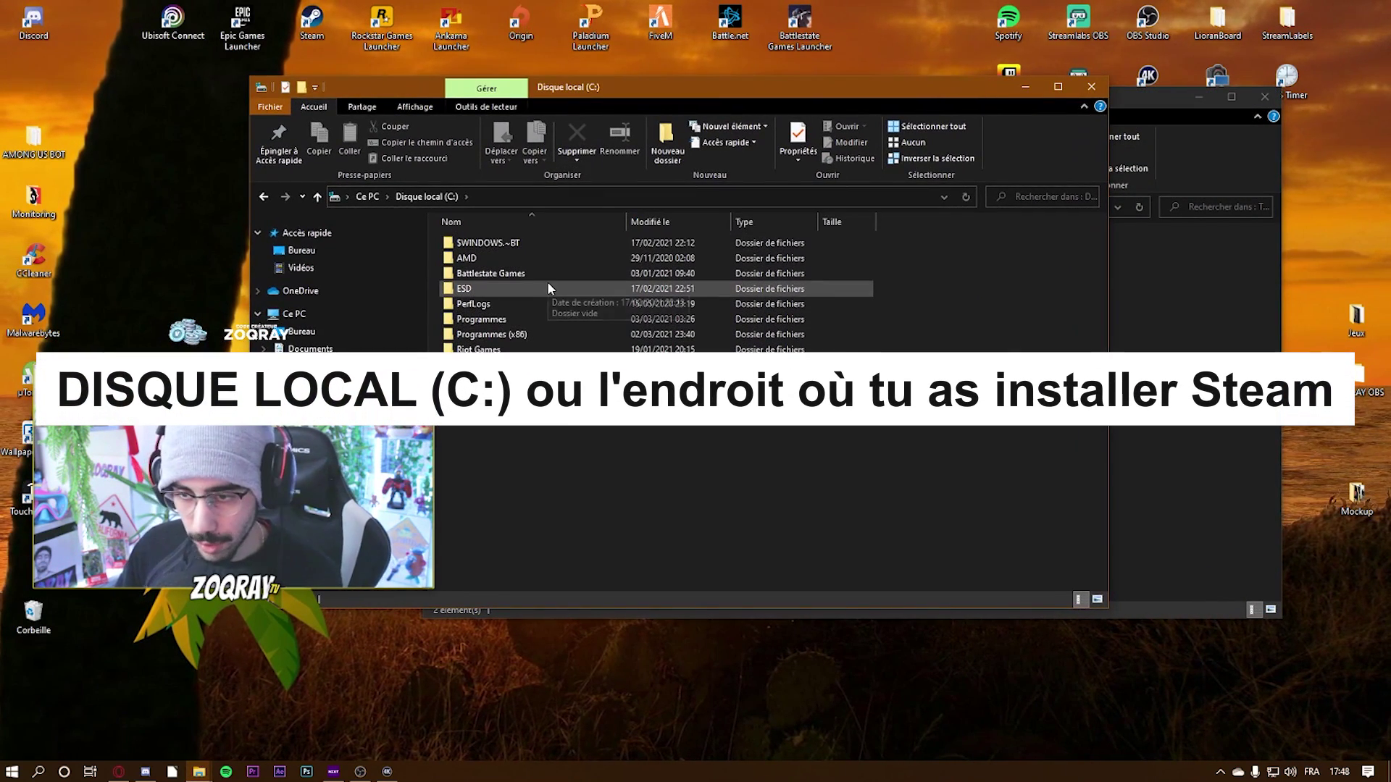
double_click(520, 335)
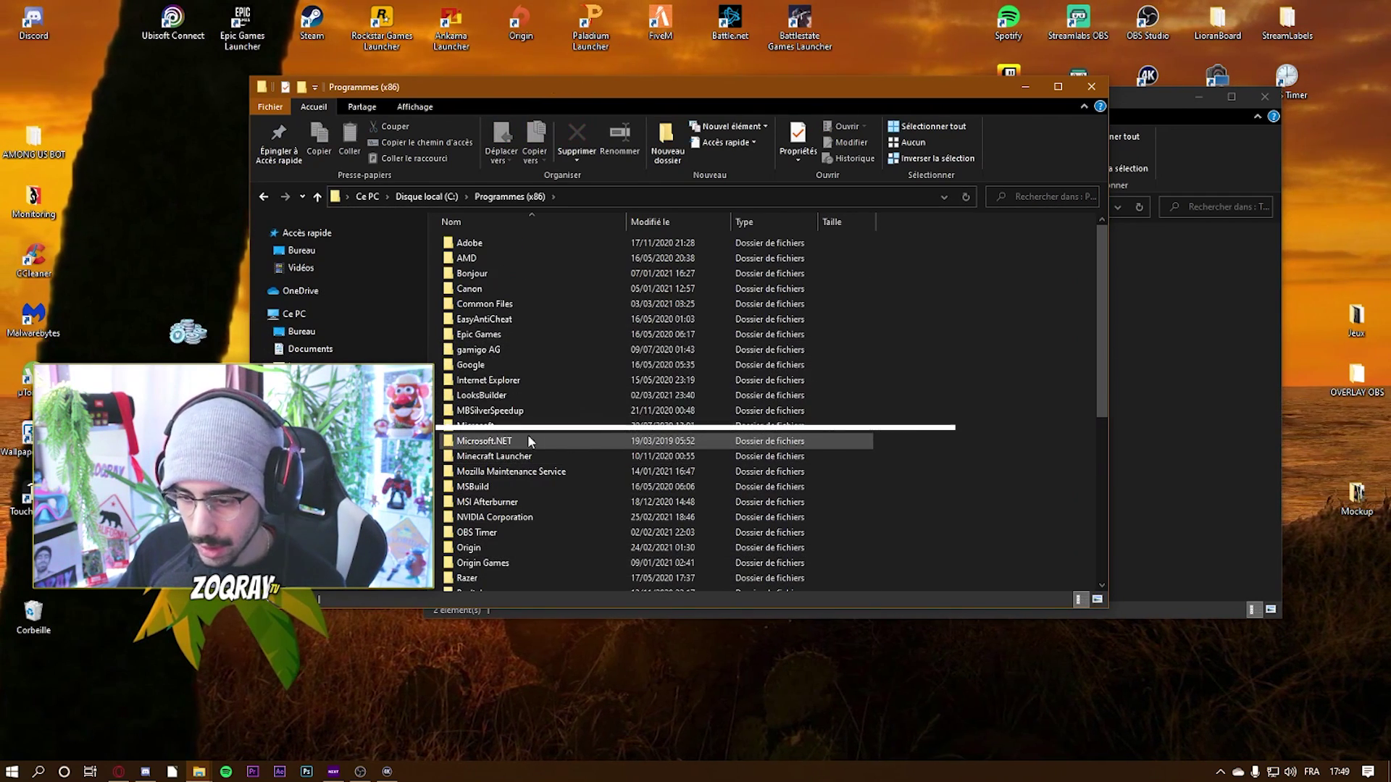
scroll(515, 437, down, 6)
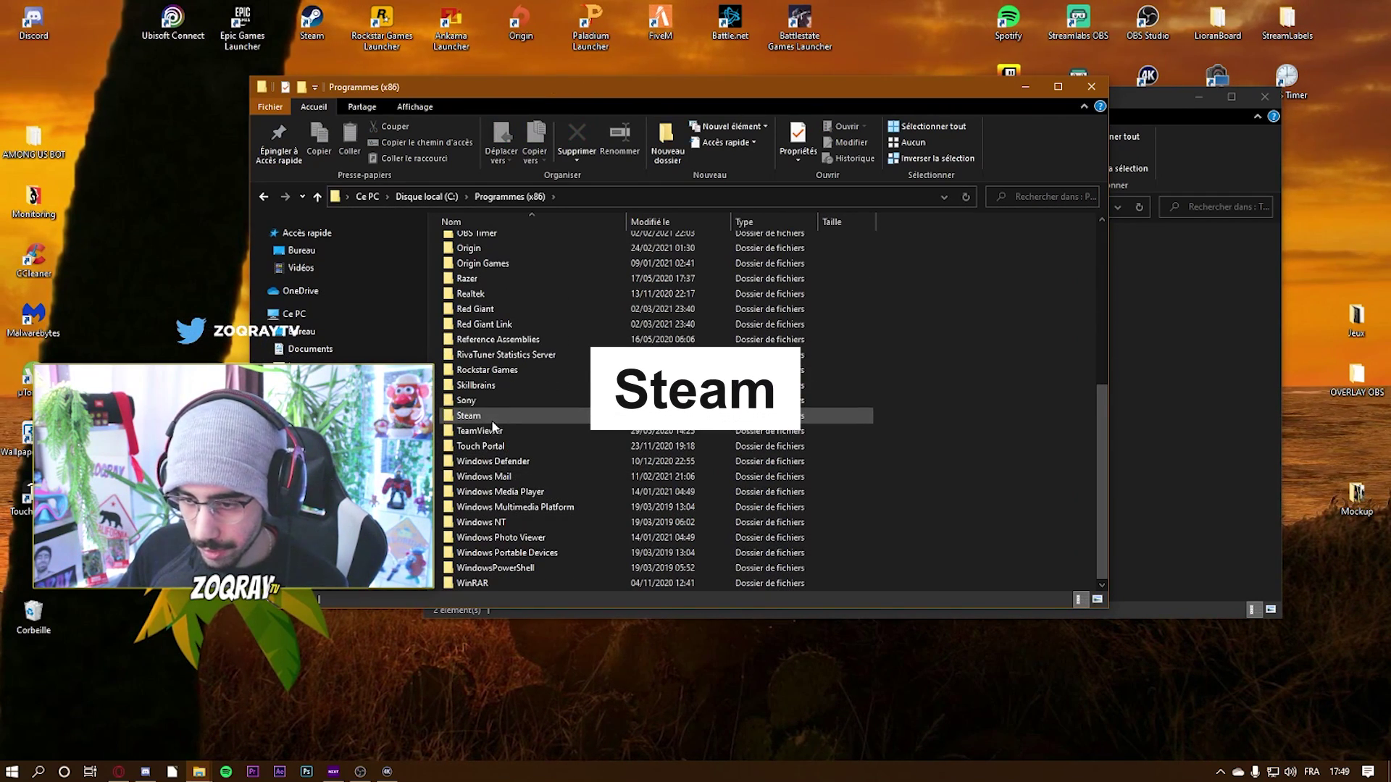
double_click(497, 415)
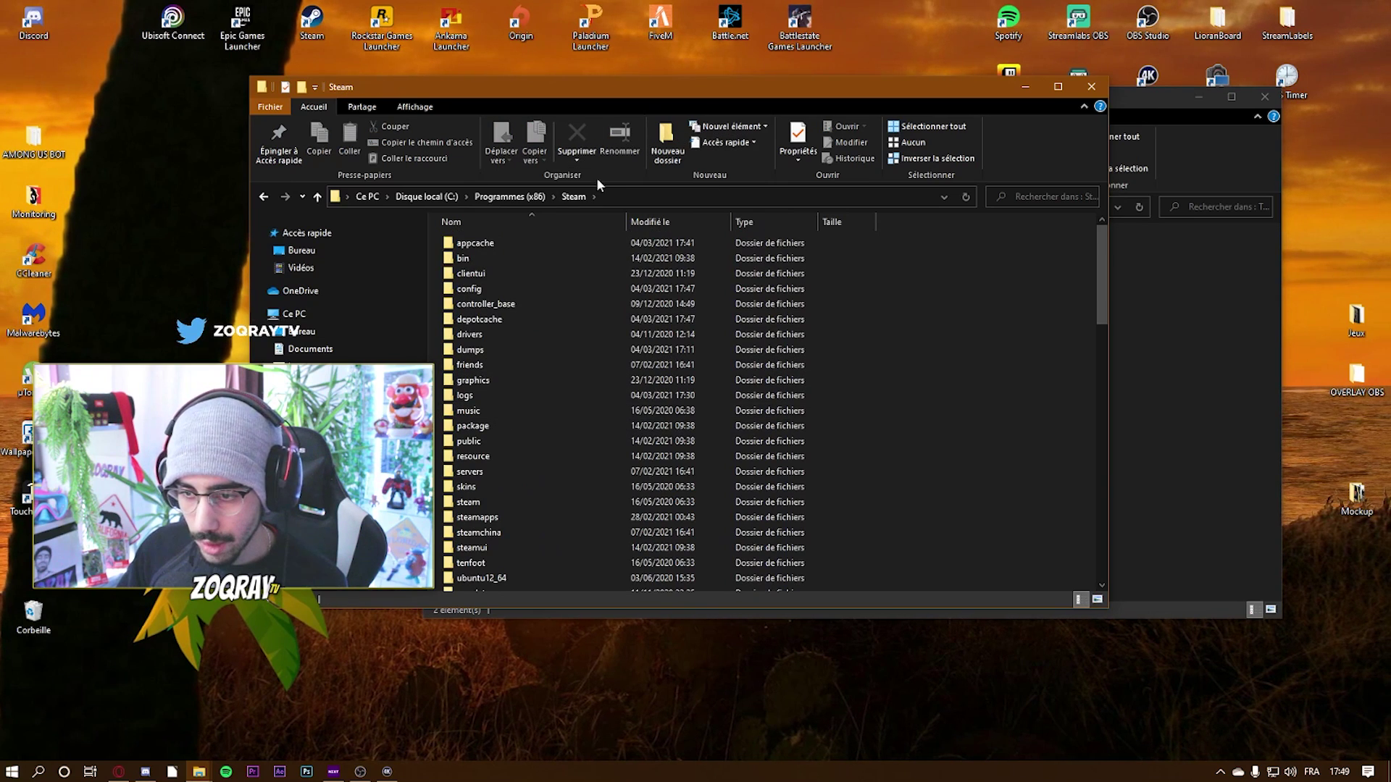
double_click(496, 517)
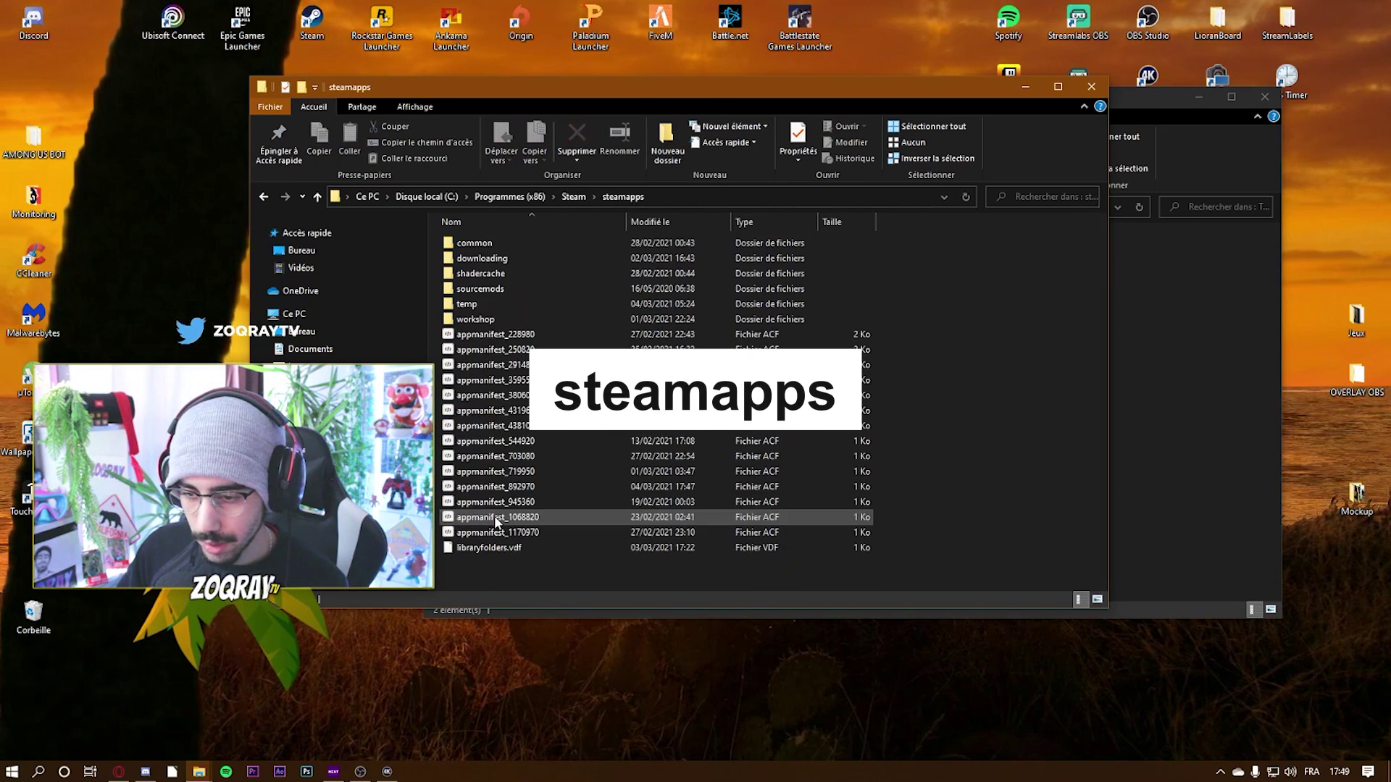
double_click(497, 245)
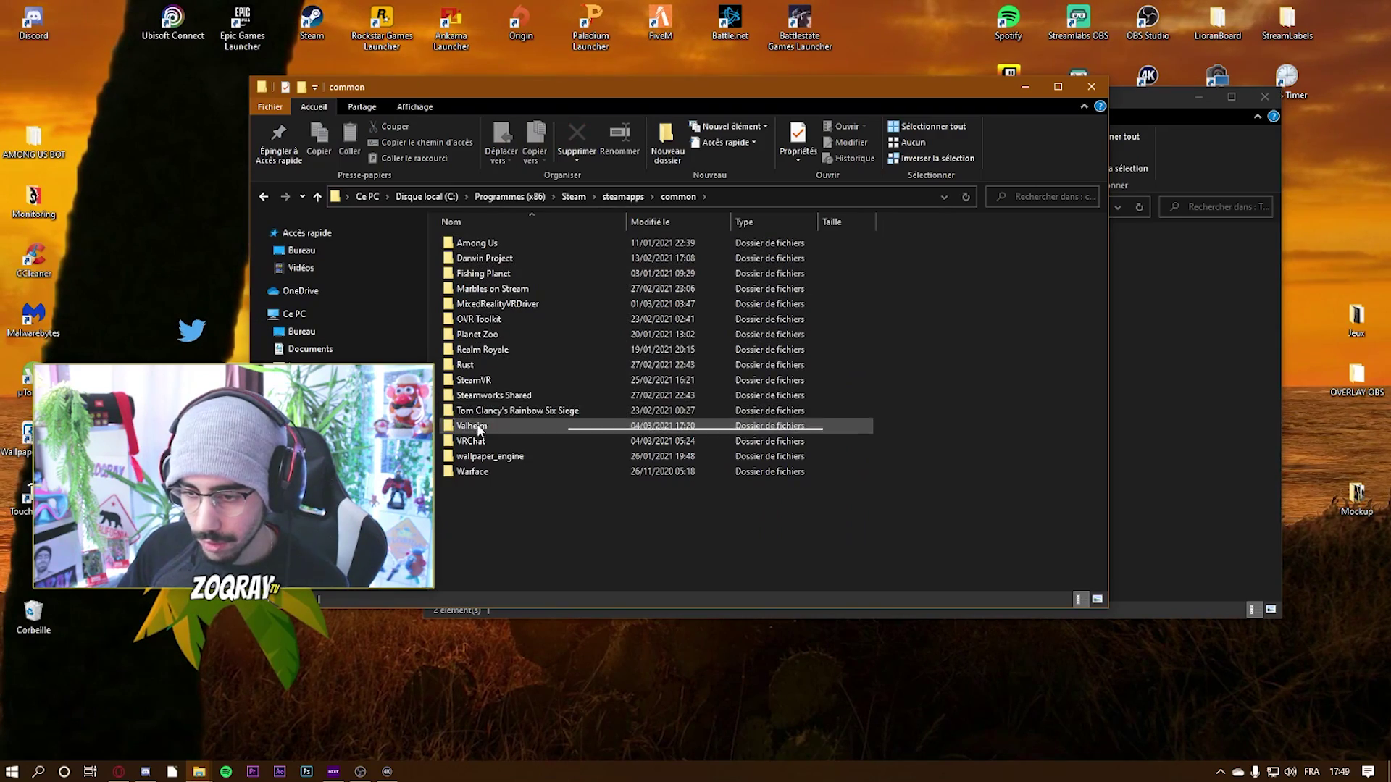
double_click(477, 424)
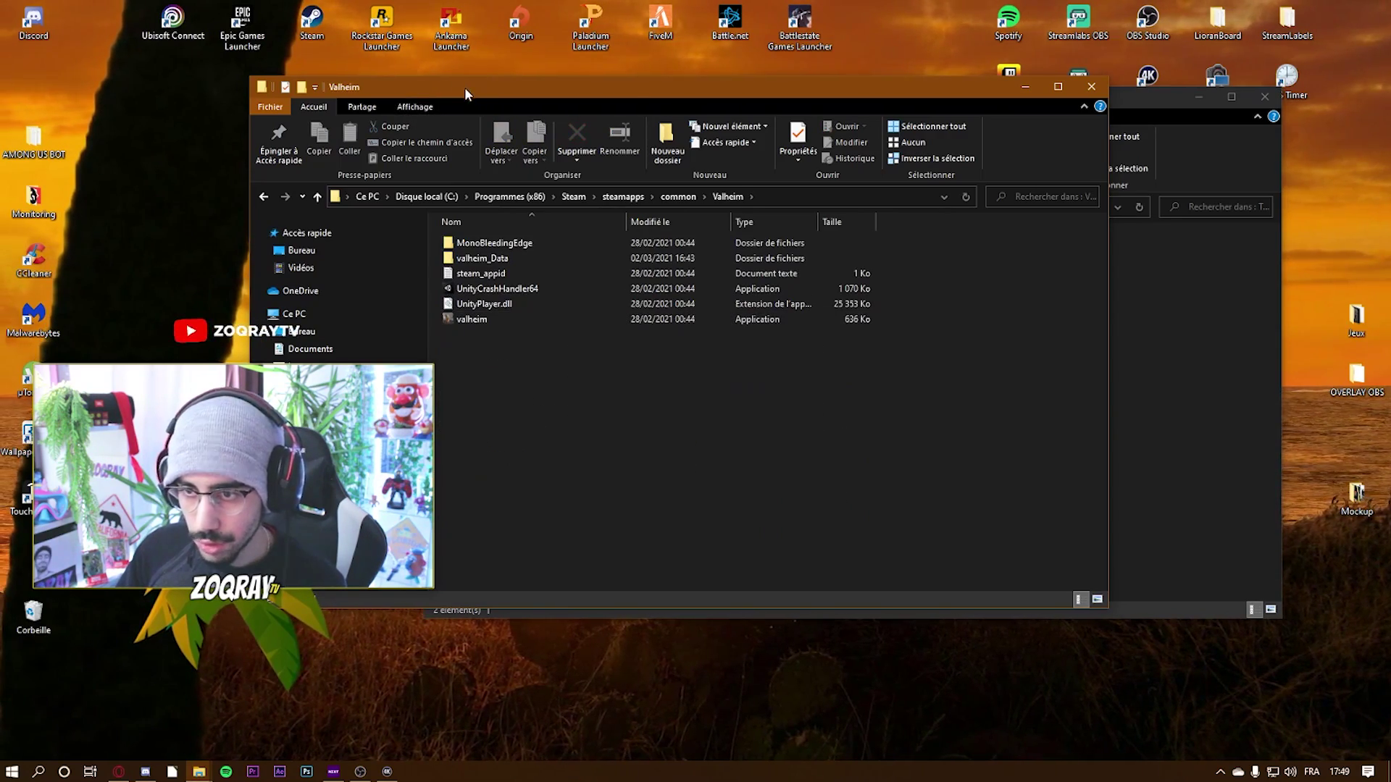
Step: Move all the contents of BepInExPack_Valheim from Texture Pack Valheim into the Valheim game folder
drag(463, 87, 266, 110)
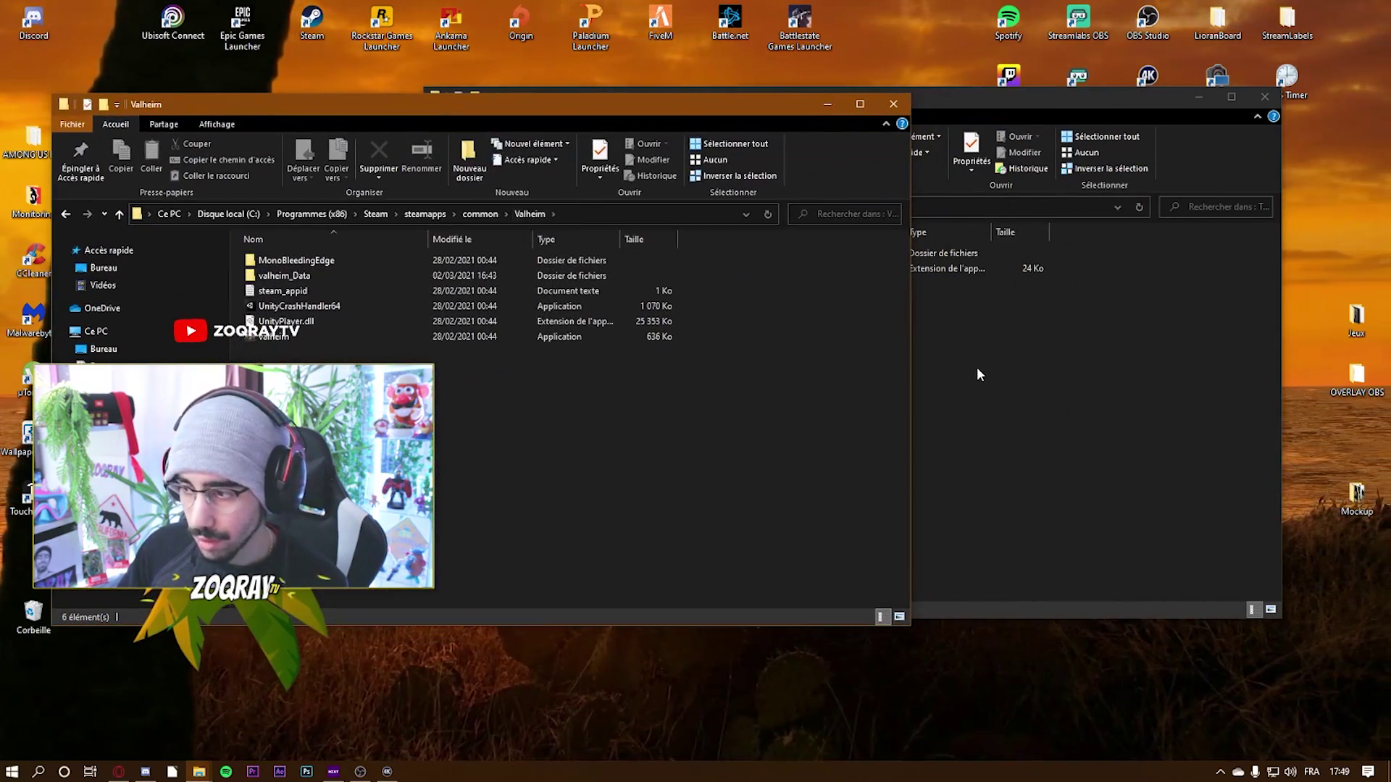
click(911, 294)
drag(694, 99, 912, 110)
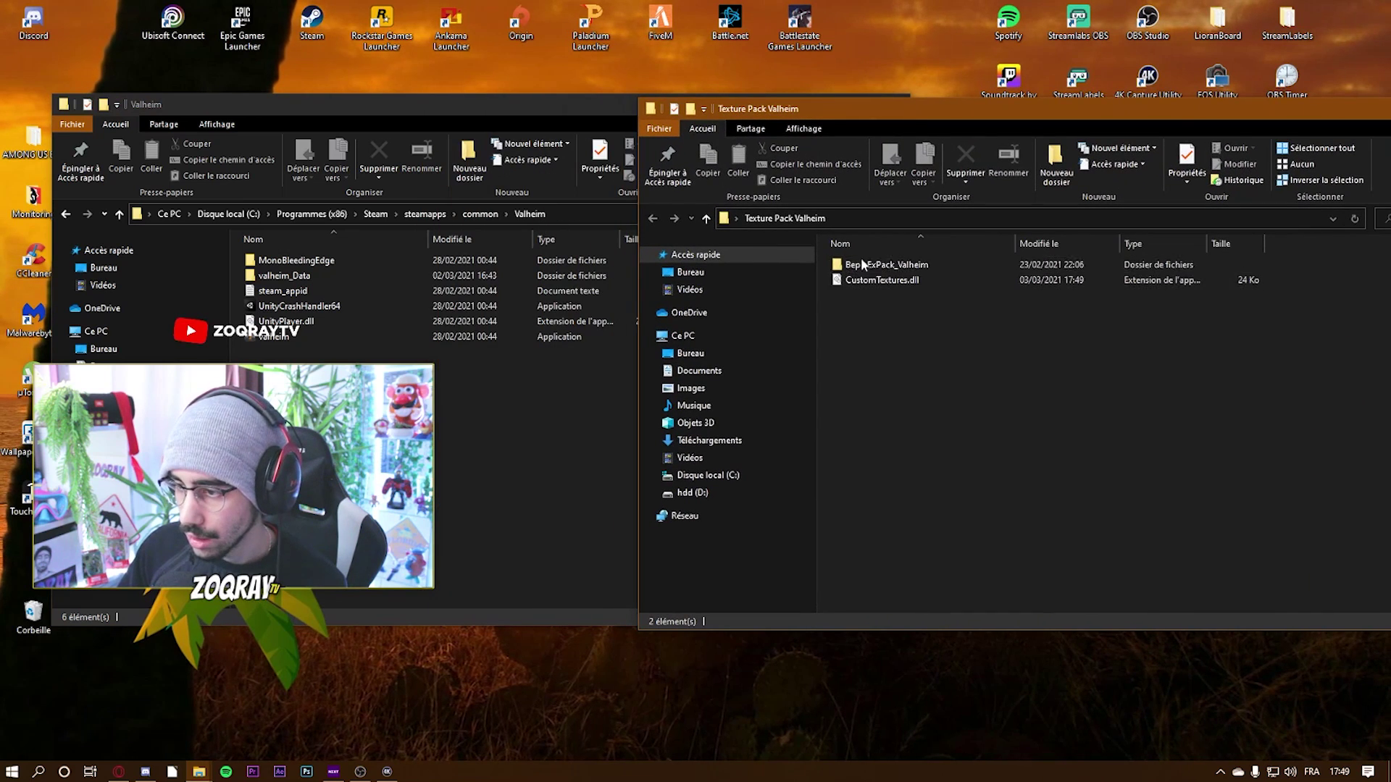
double_click(938, 268)
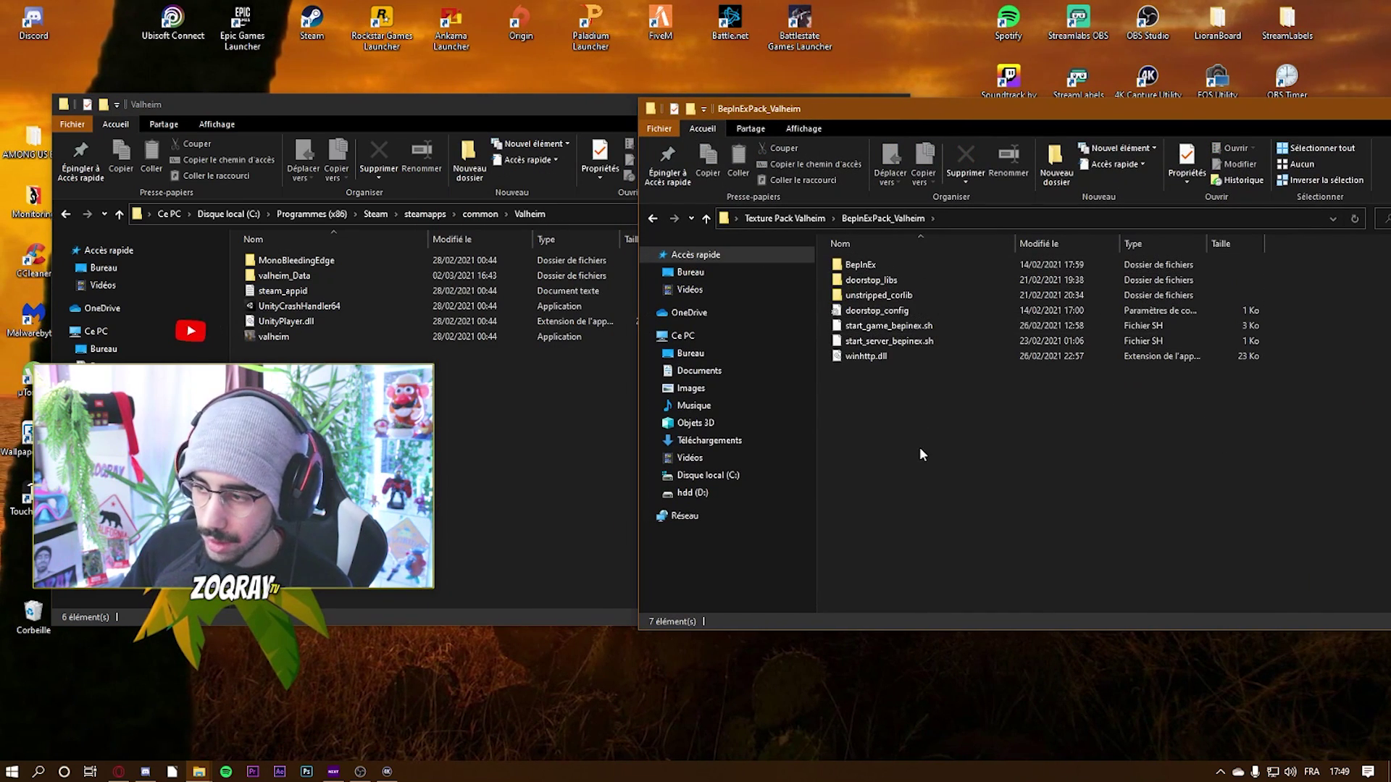
drag(919, 446, 883, 275)
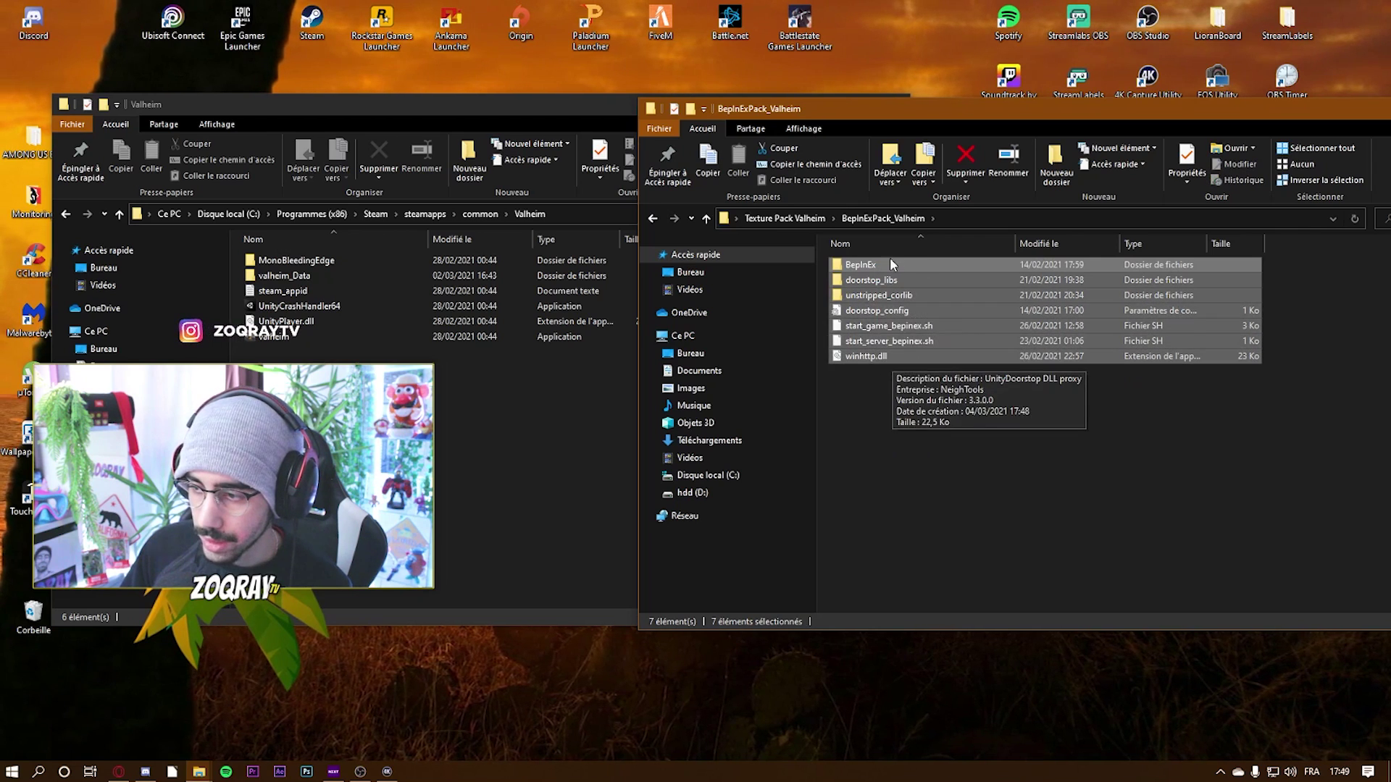
drag(916, 324, 458, 427)
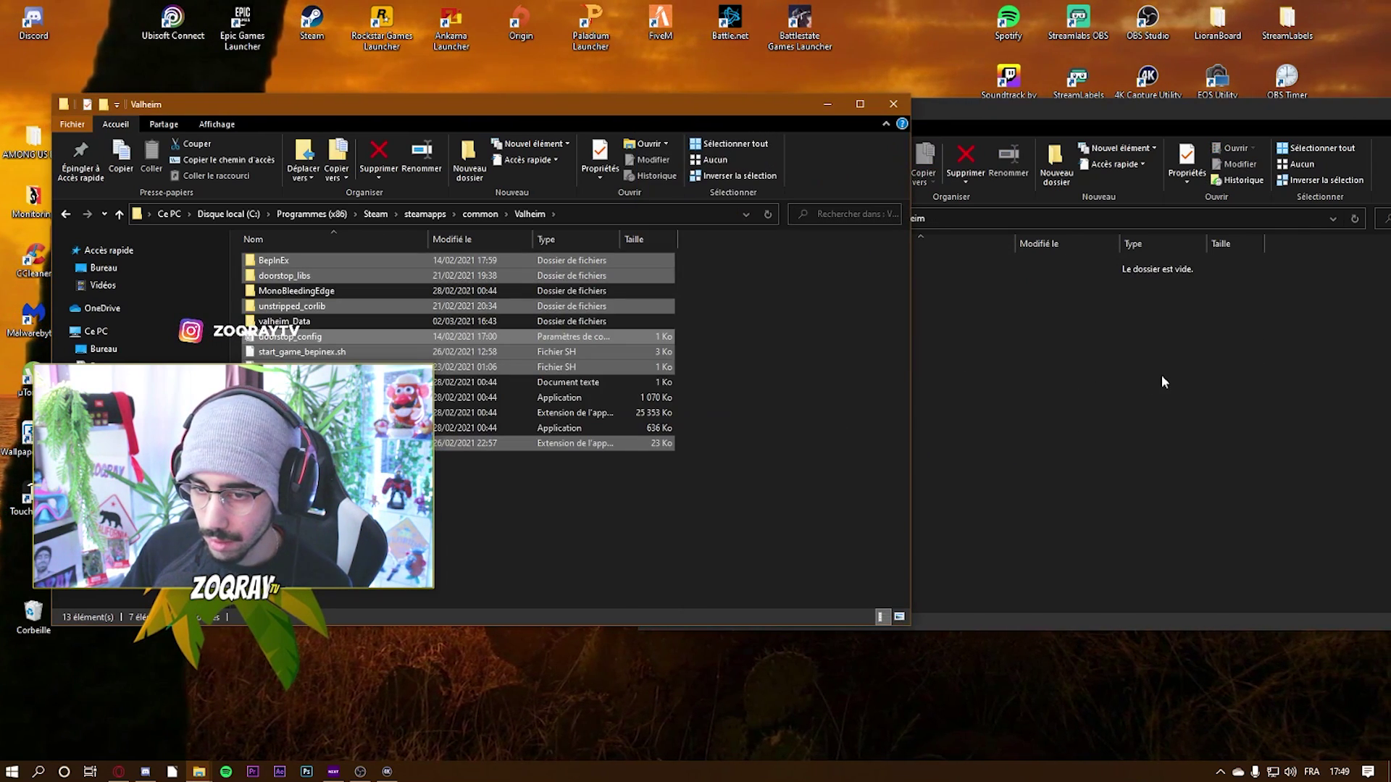
Step: Put away the BepInExPack_Valheim and Valheim folder windows, and check what remains in the Texture Pack Valheim folder
click(1012, 362)
drag(845, 111, 404, 138)
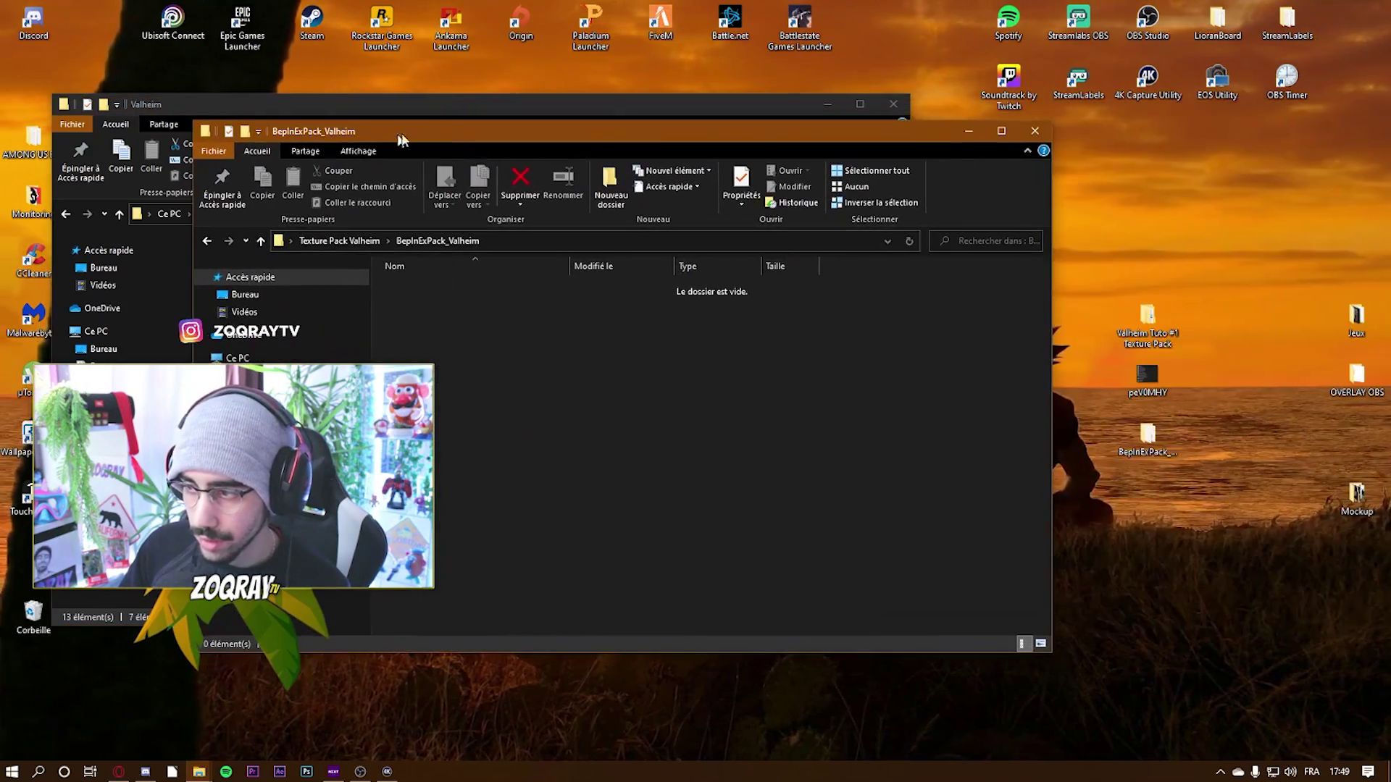
click(1034, 132)
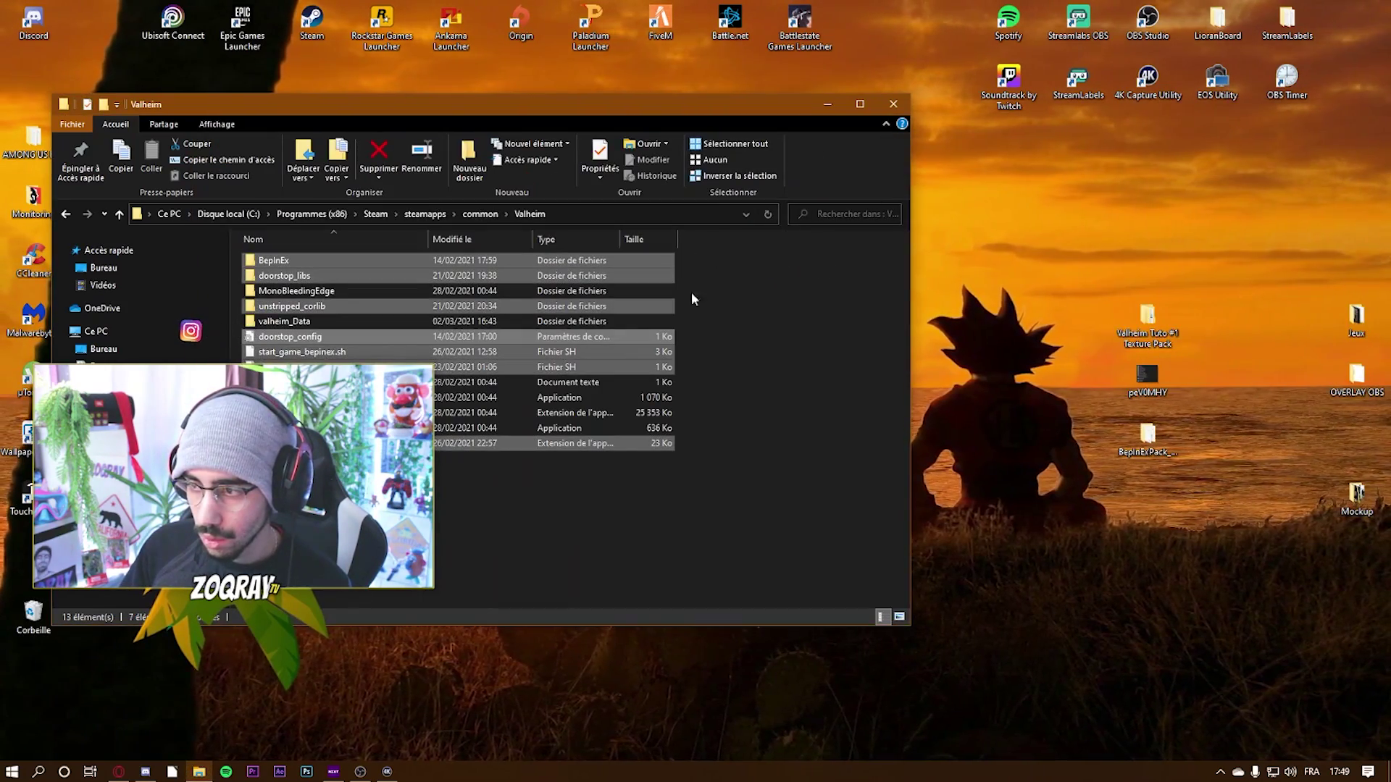
click(824, 105)
double_click(520, 377)
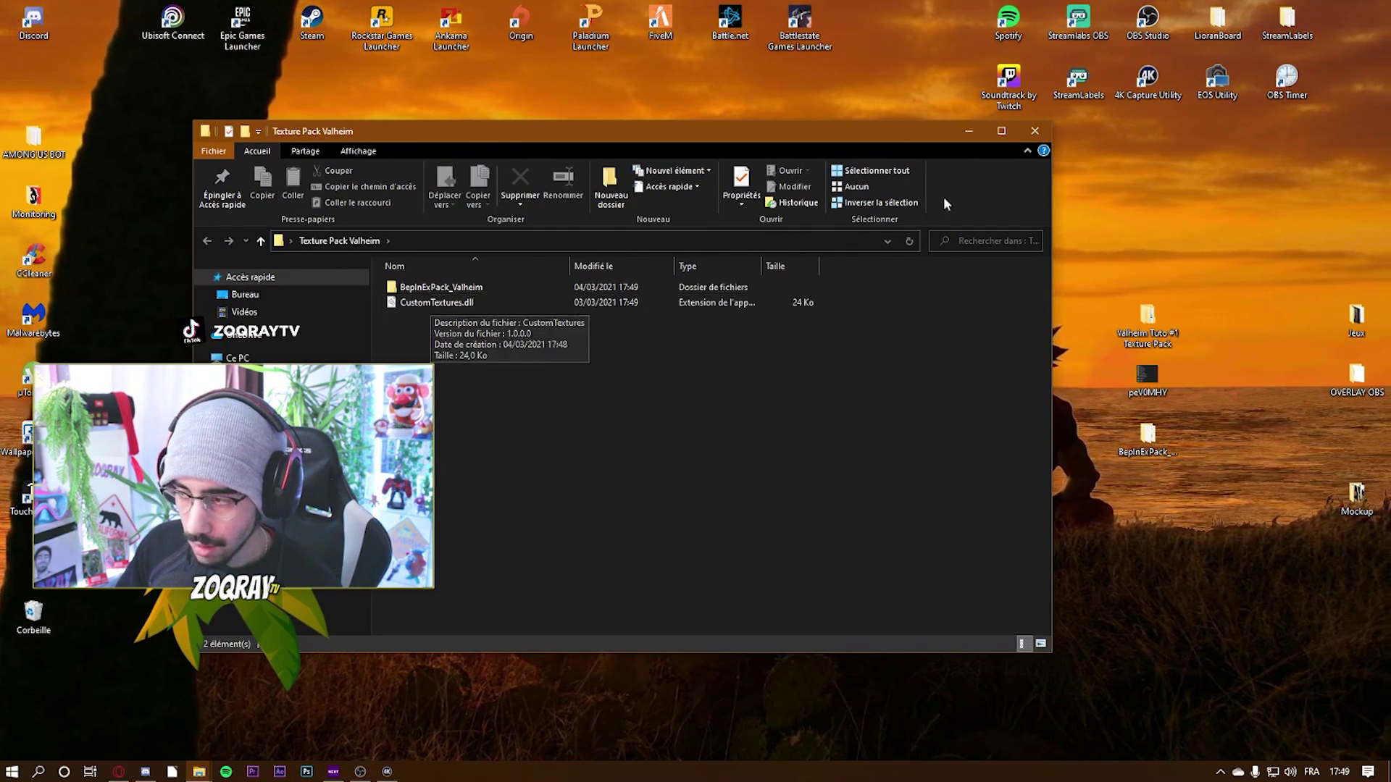
click(1035, 131)
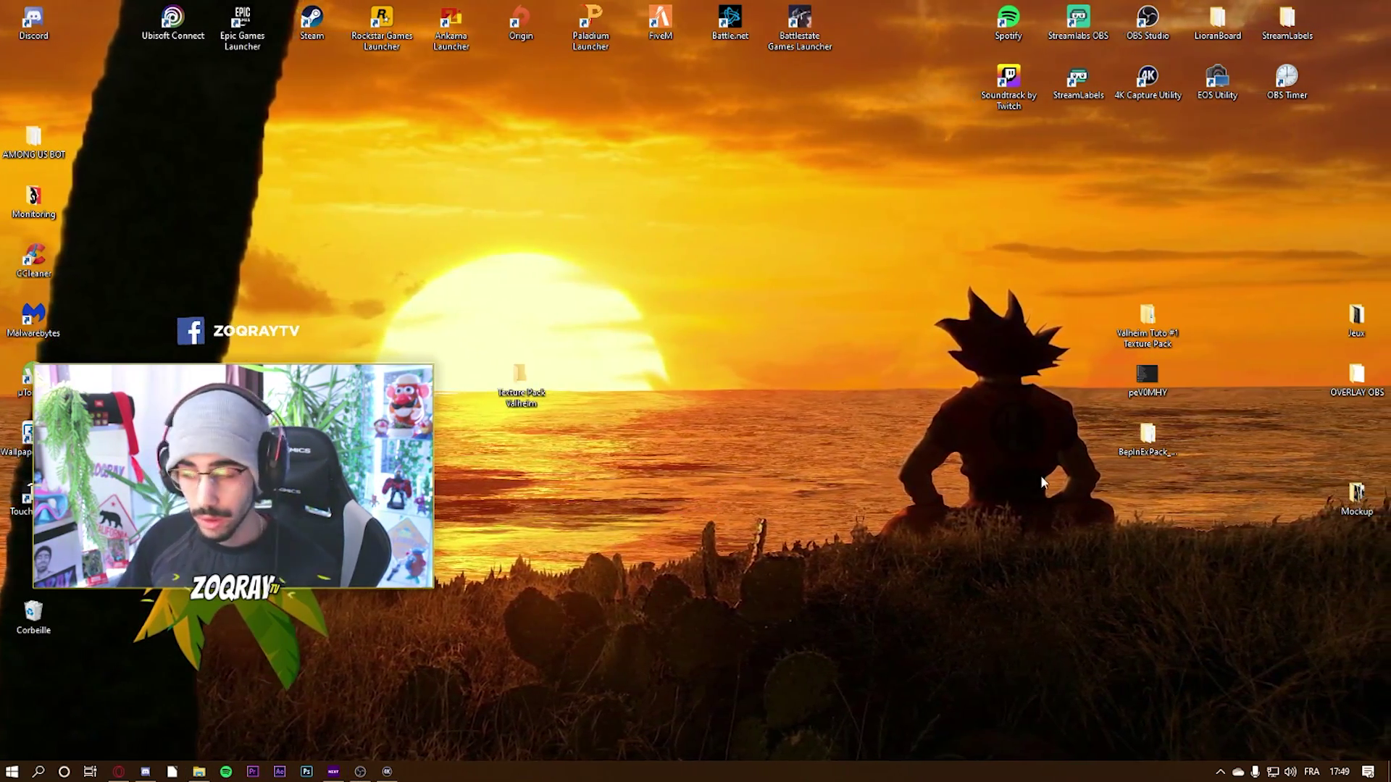
Step: Launch Valheim from its shortcut in the desktop's Jeux folder, and close that folder
double_click(1357, 326)
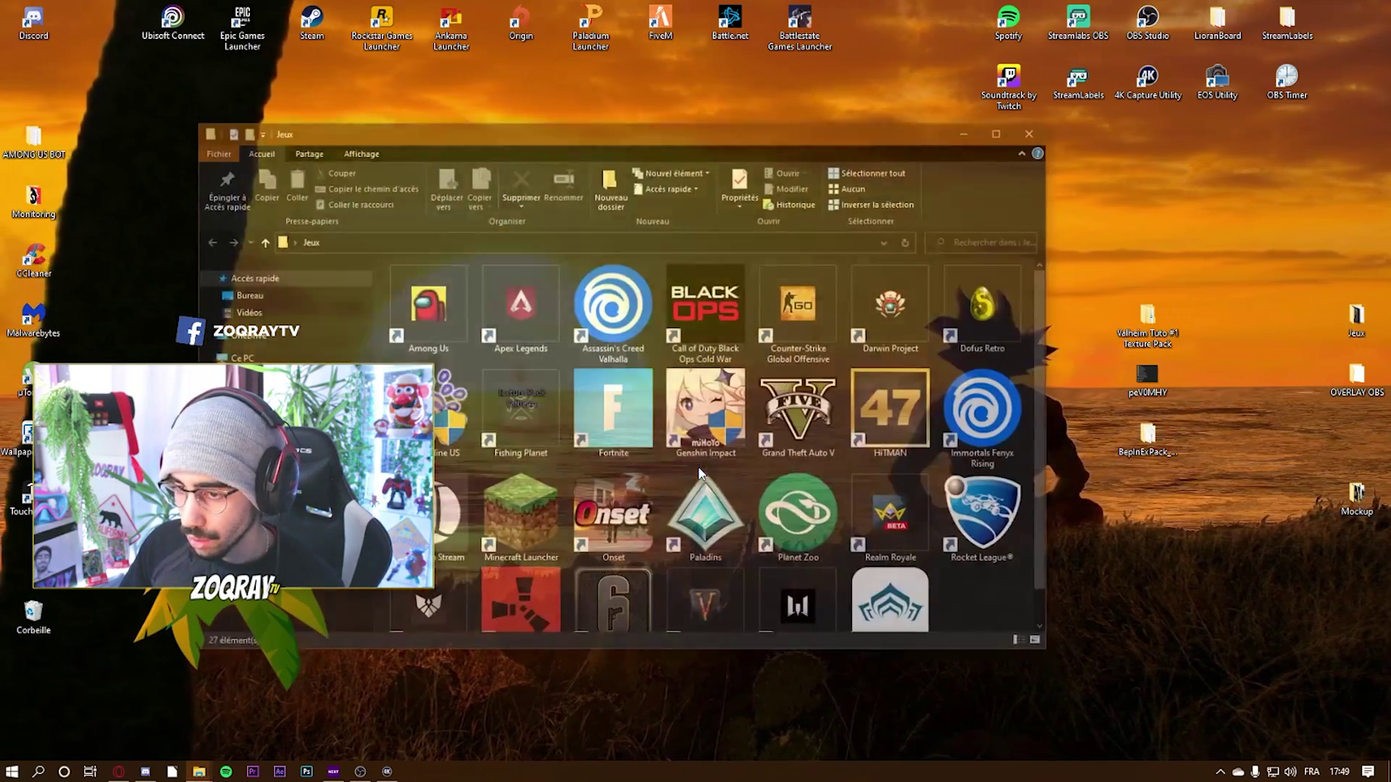
scroll(815, 488, down, 1)
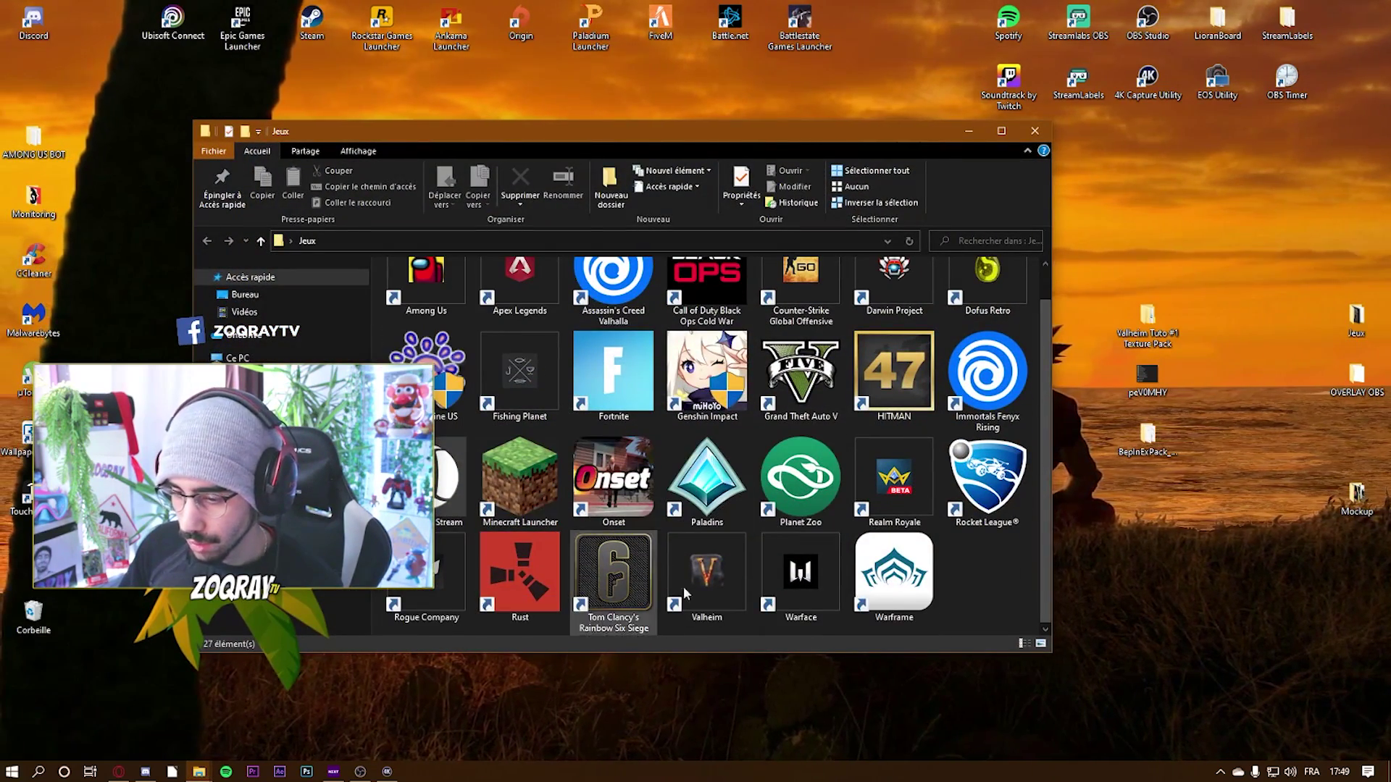
double_click(703, 580)
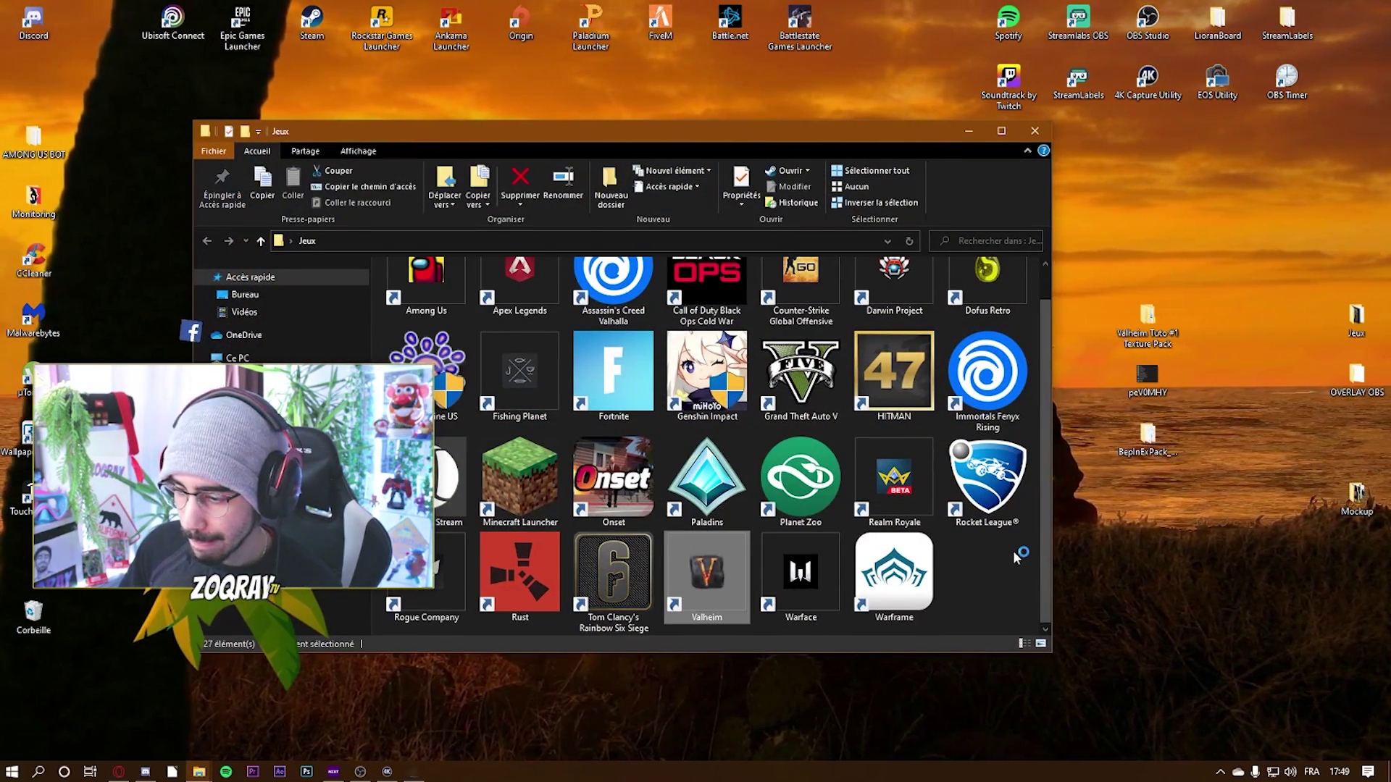
click(1035, 133)
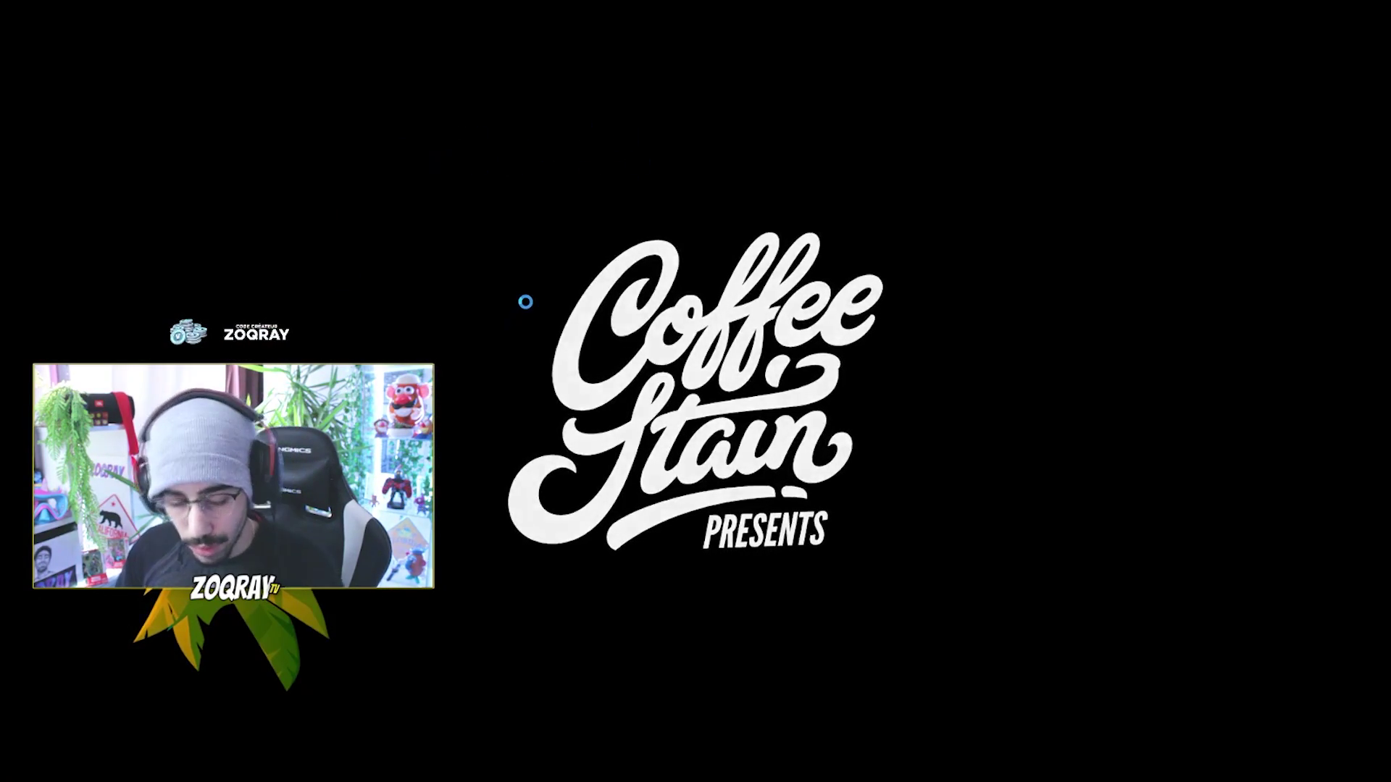
Step: Check the BepInEx console while the game loads, and quit Valheim from its main menu
key(alt+Tab)
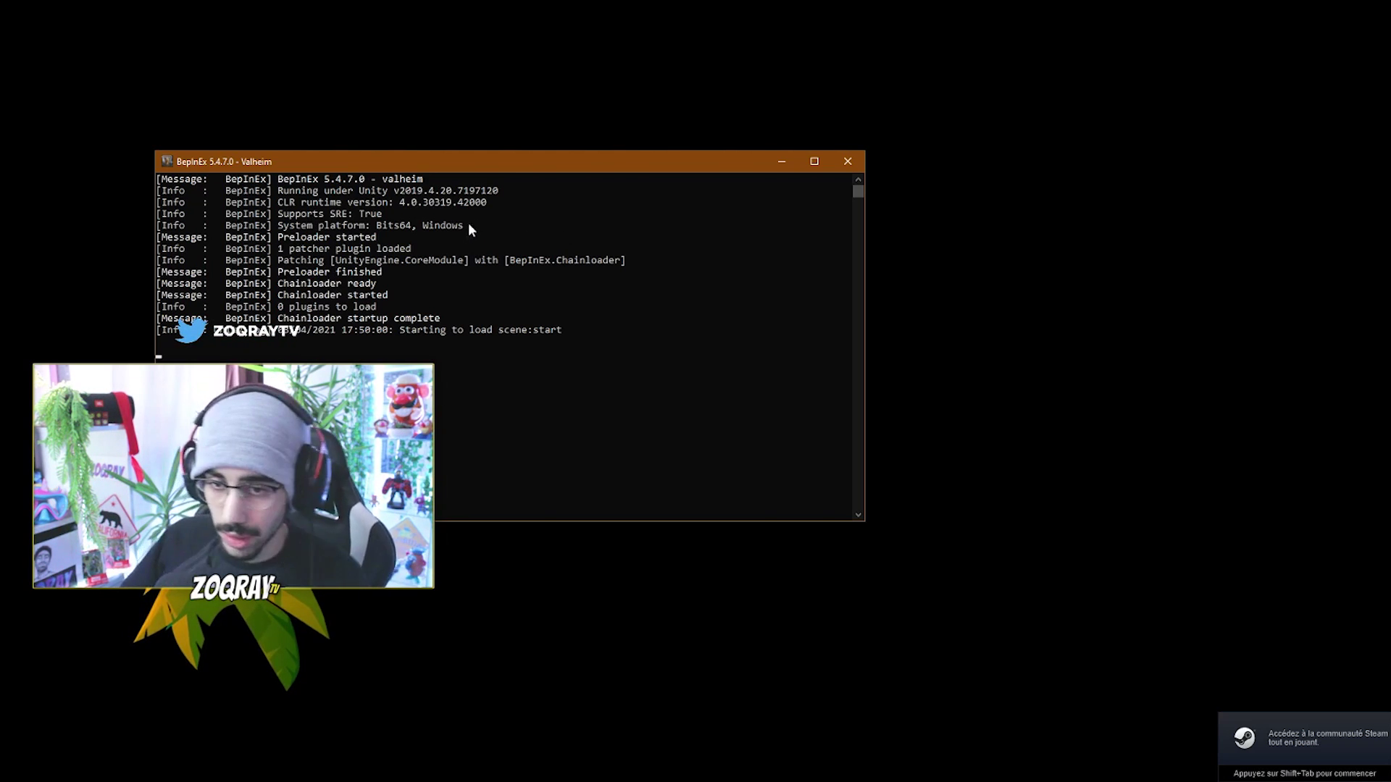
key(alt+Tab)
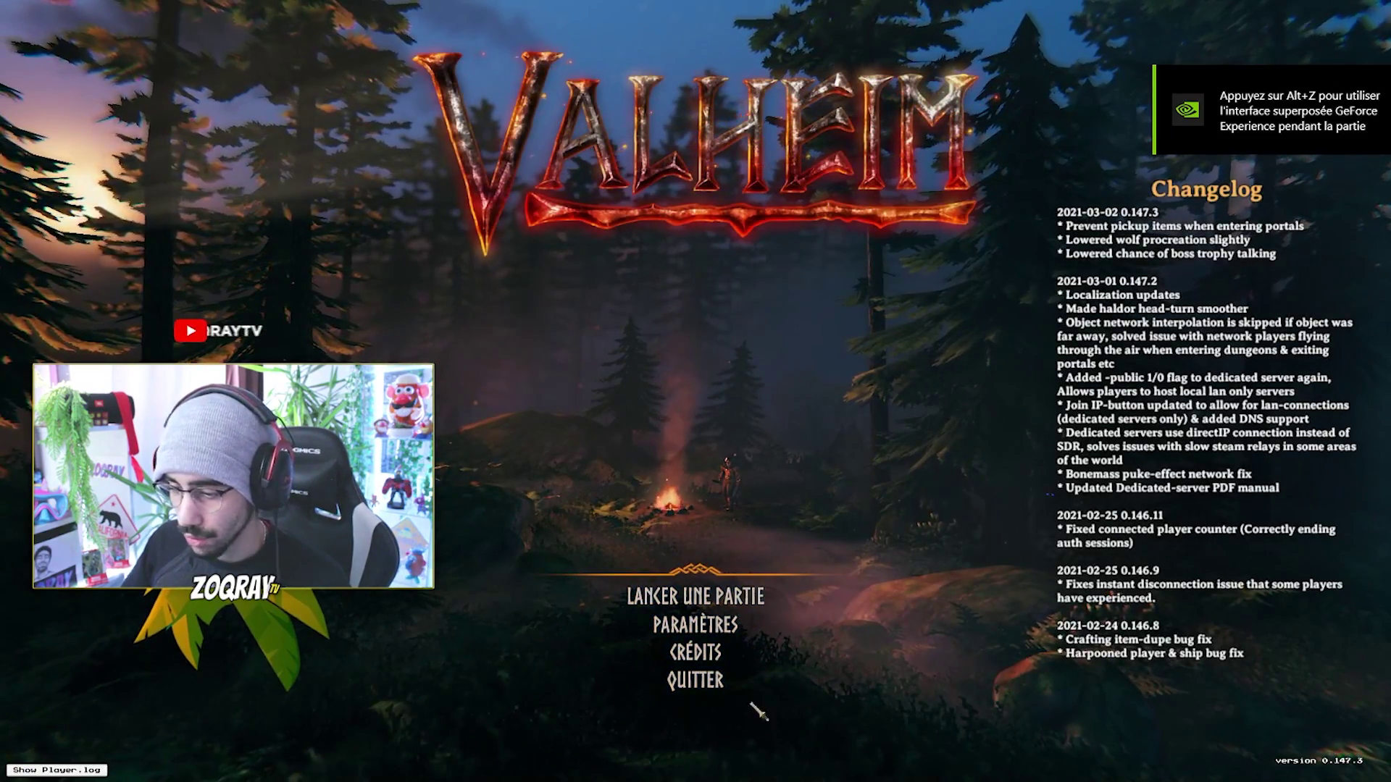
click(711, 688)
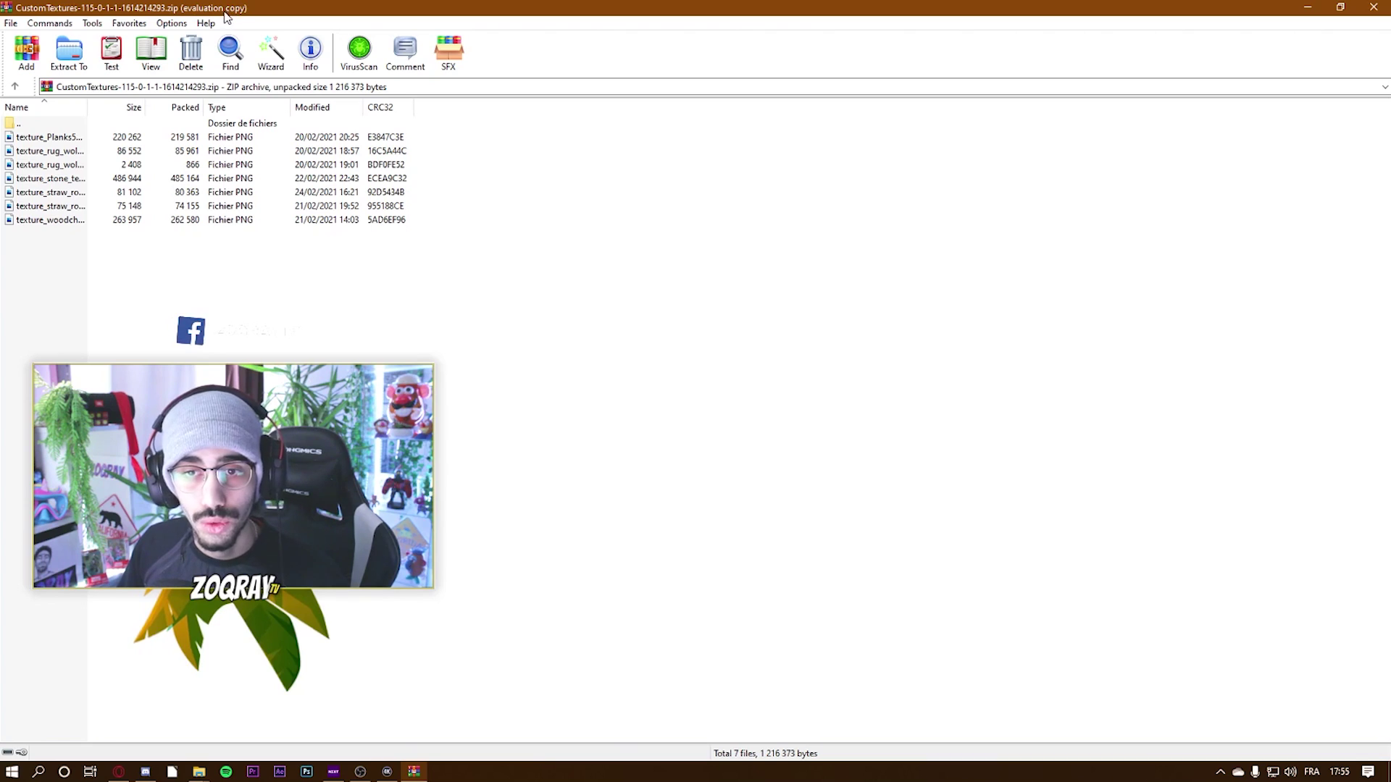
Step: Leave the CustomTextures-115 archive in WinRAR for its parent folder, Valheim Tuto #1 Texture Pack
drag(91, 312, 428, 187)
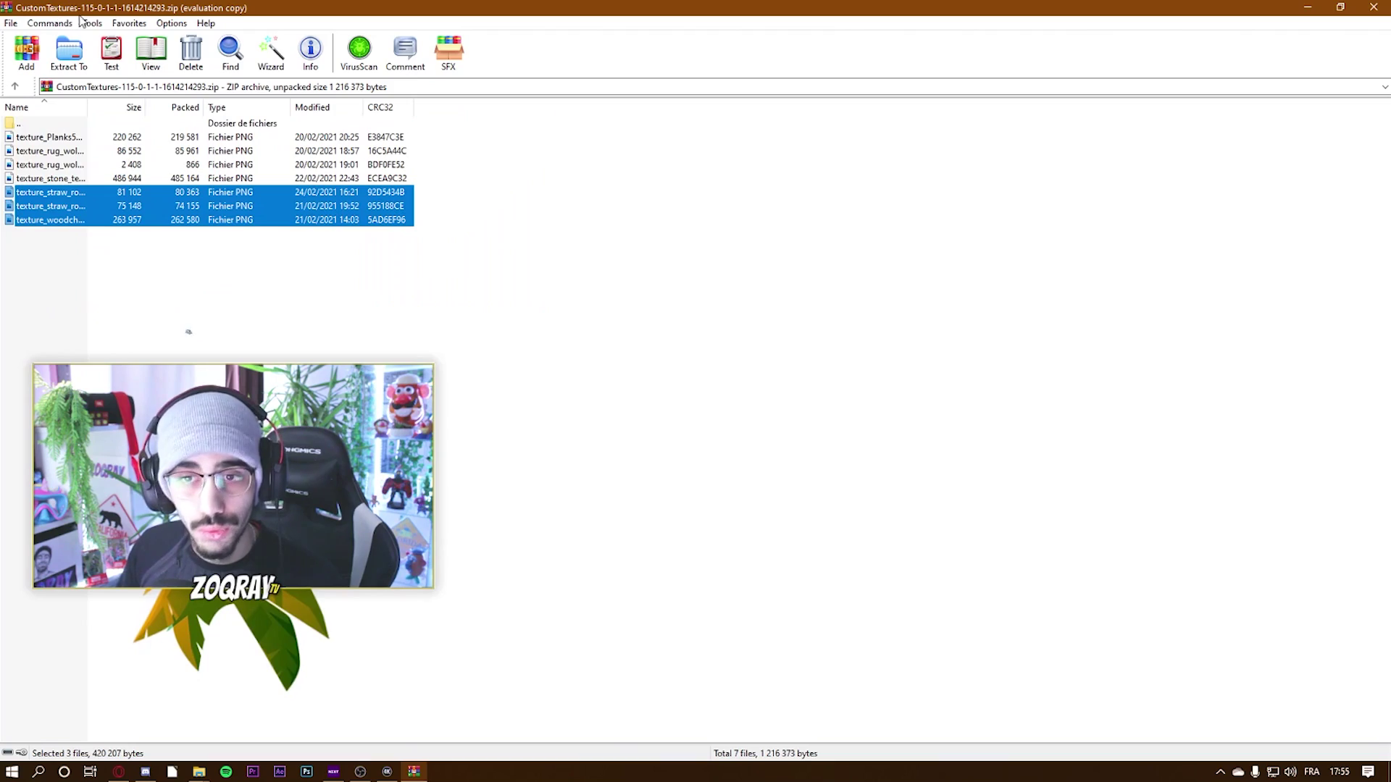
drag(194, 13, 865, 158)
double_click(816, 278)
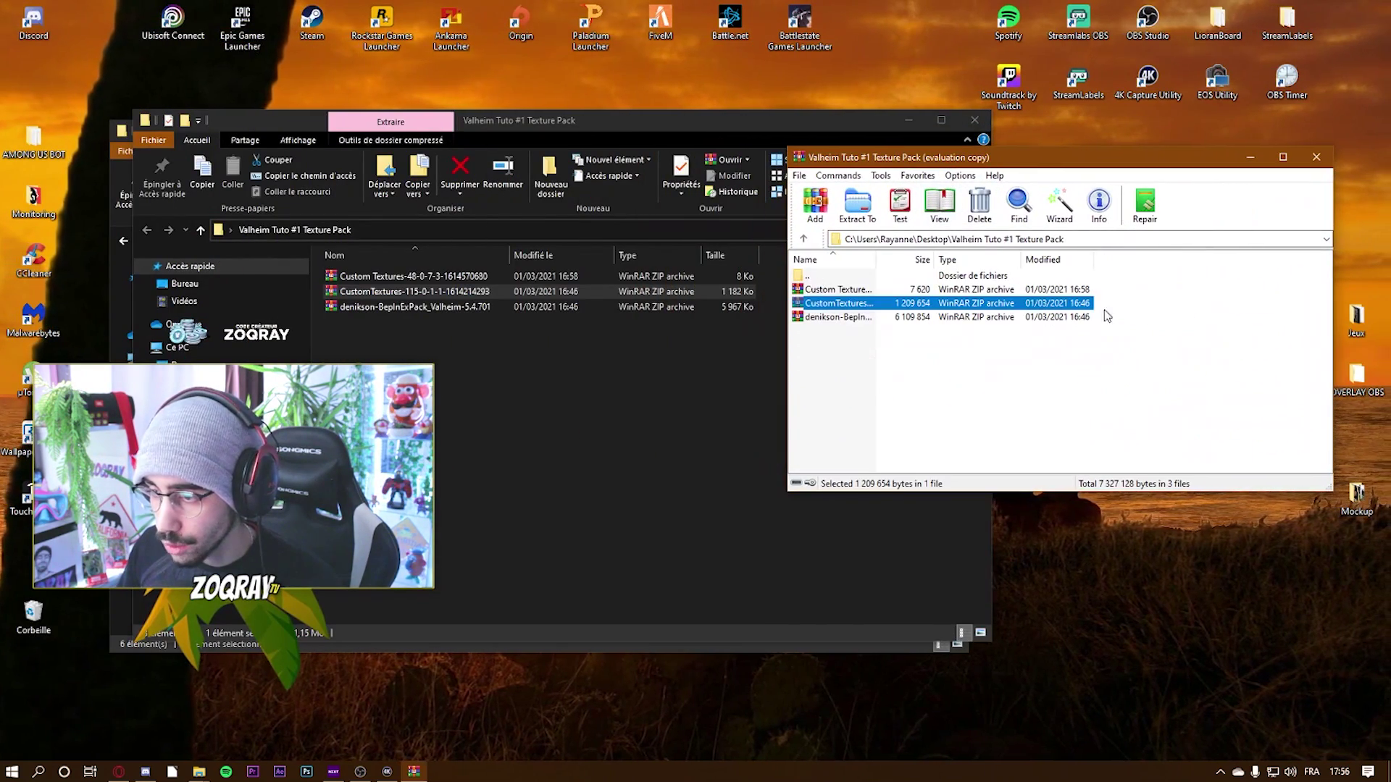
Step: Minimise the Explorer windows and copy the CustomTextures-115 archive from WinRAR's Valheim Tuto #1 Texture Pack listing to the desktop
click(903, 118)
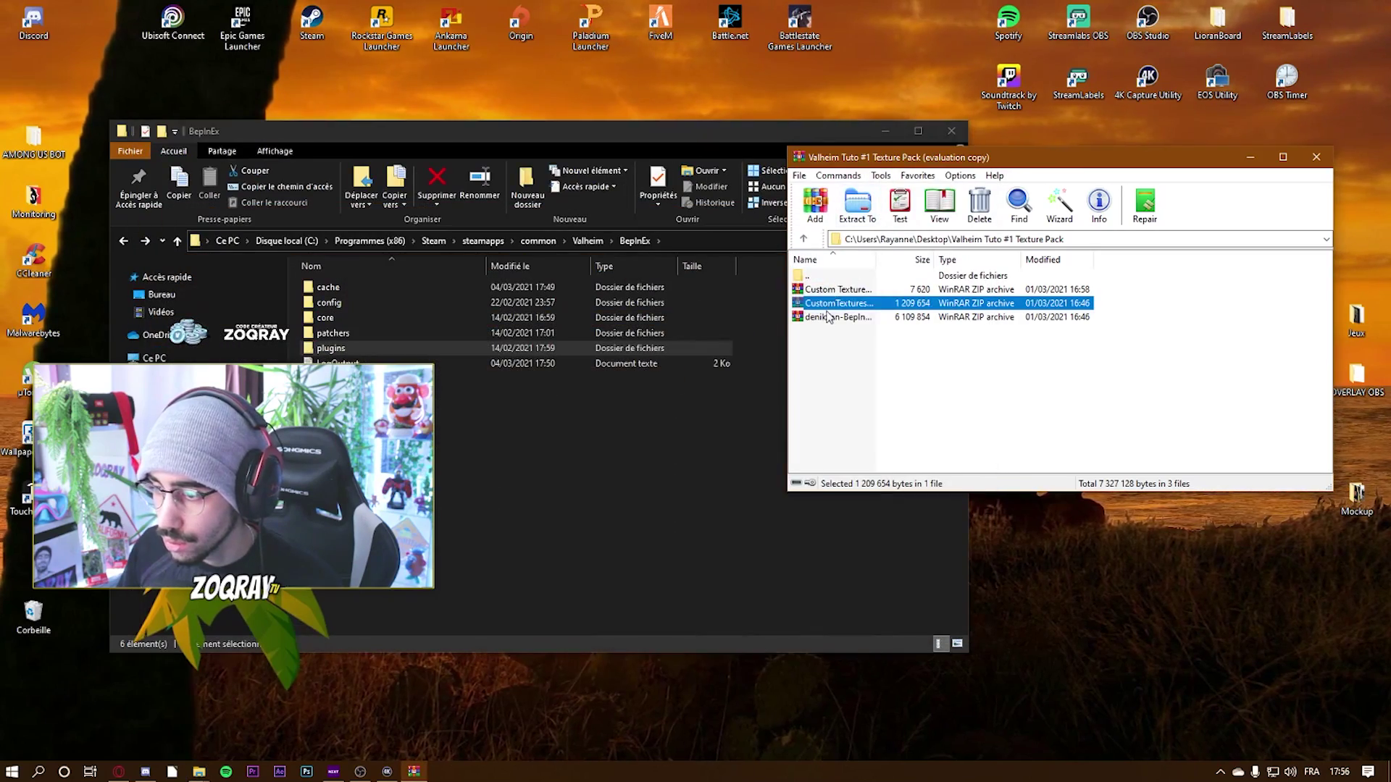
drag(857, 157, 1244, 205)
drag(880, 124, 599, 196)
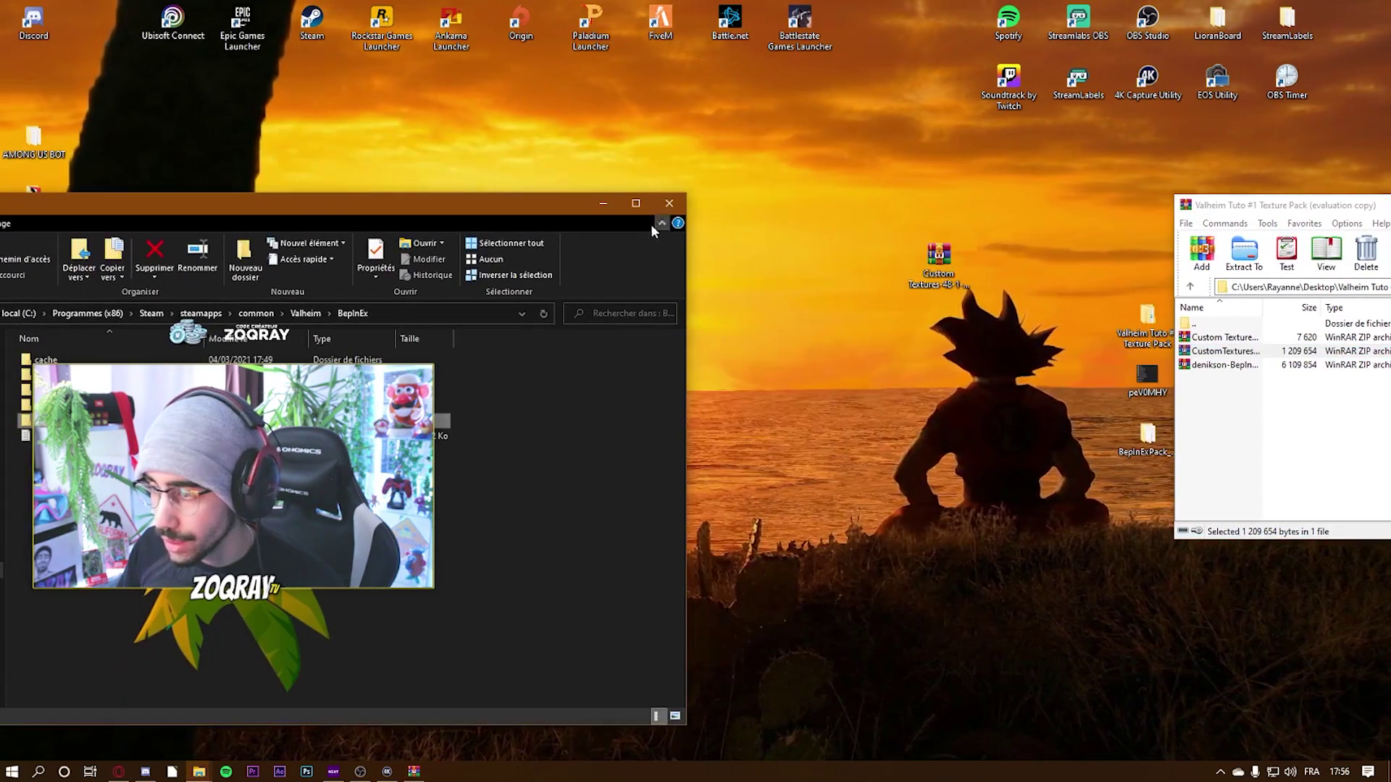
click(598, 202)
drag(1224, 351, 730, 439)
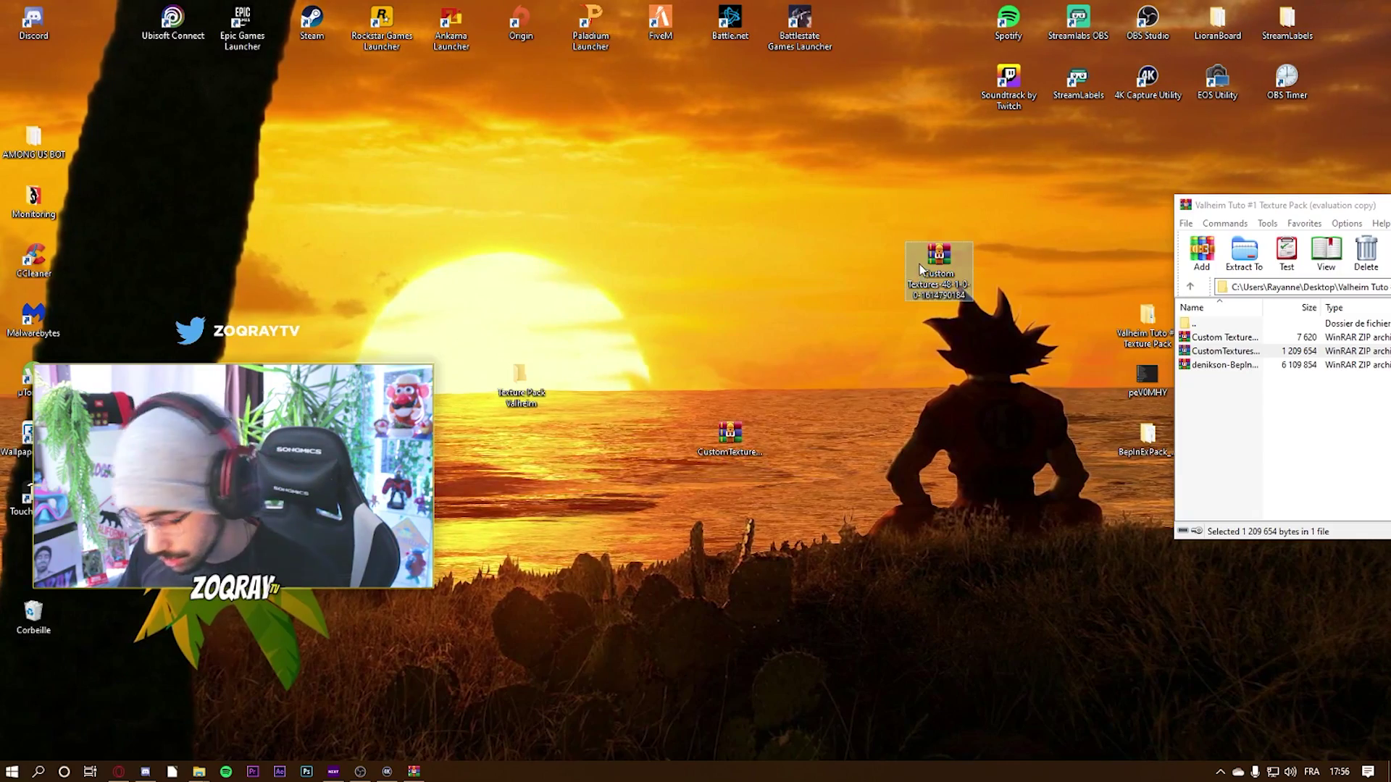
Step: Delete the Custom Textures-48 archive from the desktop and close the WinRAR window showing Valheim Tuto #1 Texture Pack
key(Delete)
drag(1232, 205, 736, 168)
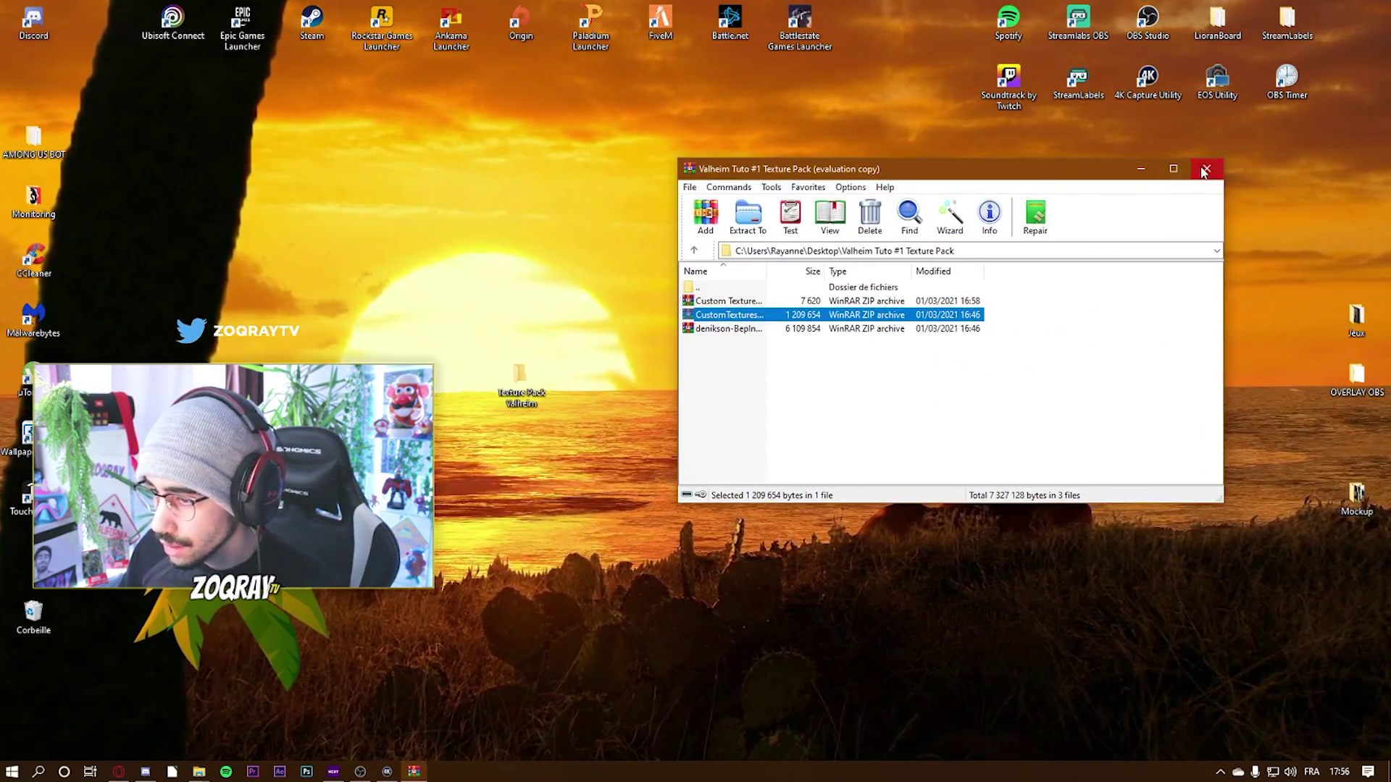
click(1204, 170)
Step: Open the desktop's CustomTextures-115 archive and extract all seven PNG textures into the Texture Pack Valheim folder
mouse_move(761, 452)
mouse_down()
mouse_move(685, 354)
mouse_move(734, 446)
mouse_up()
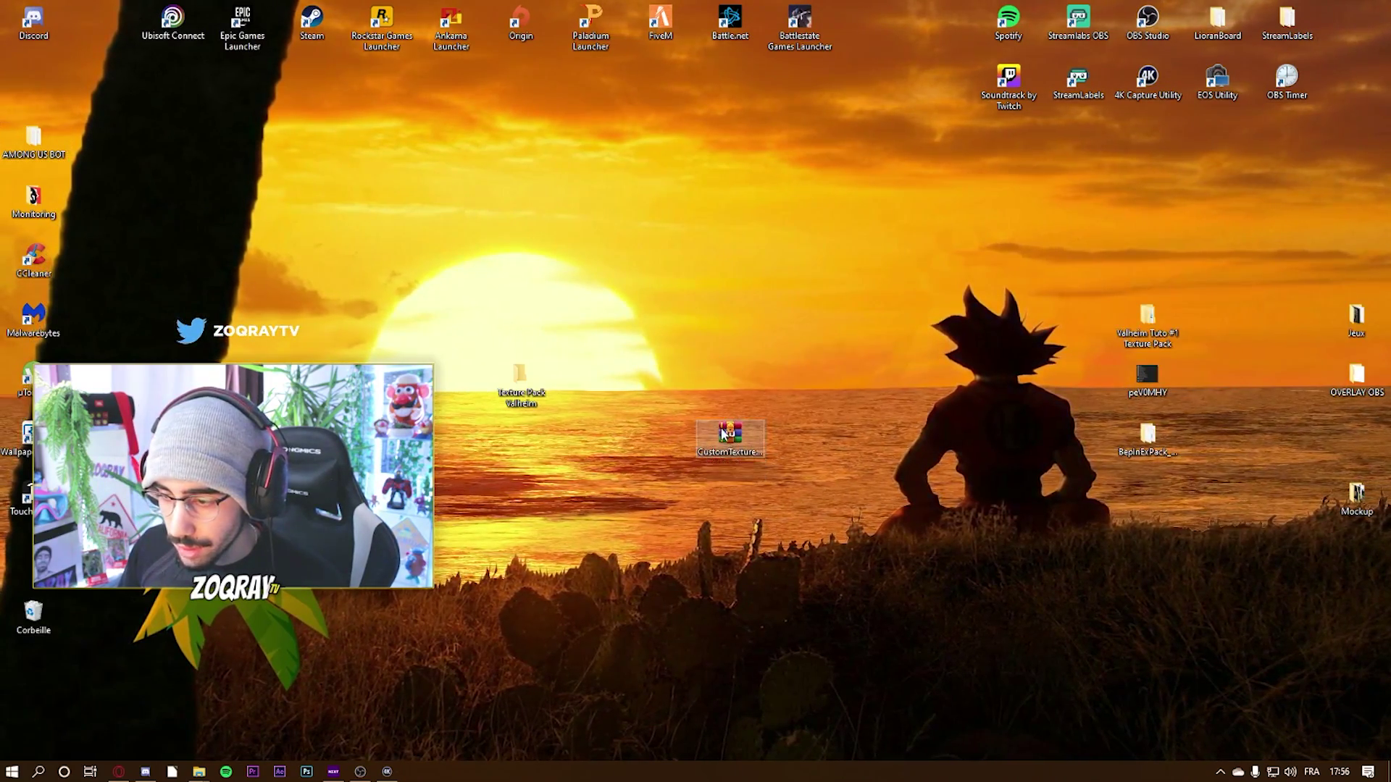
double_click(722, 434)
drag(725, 162, 793, 144)
drag(811, 419, 800, 277)
click(1087, 348)
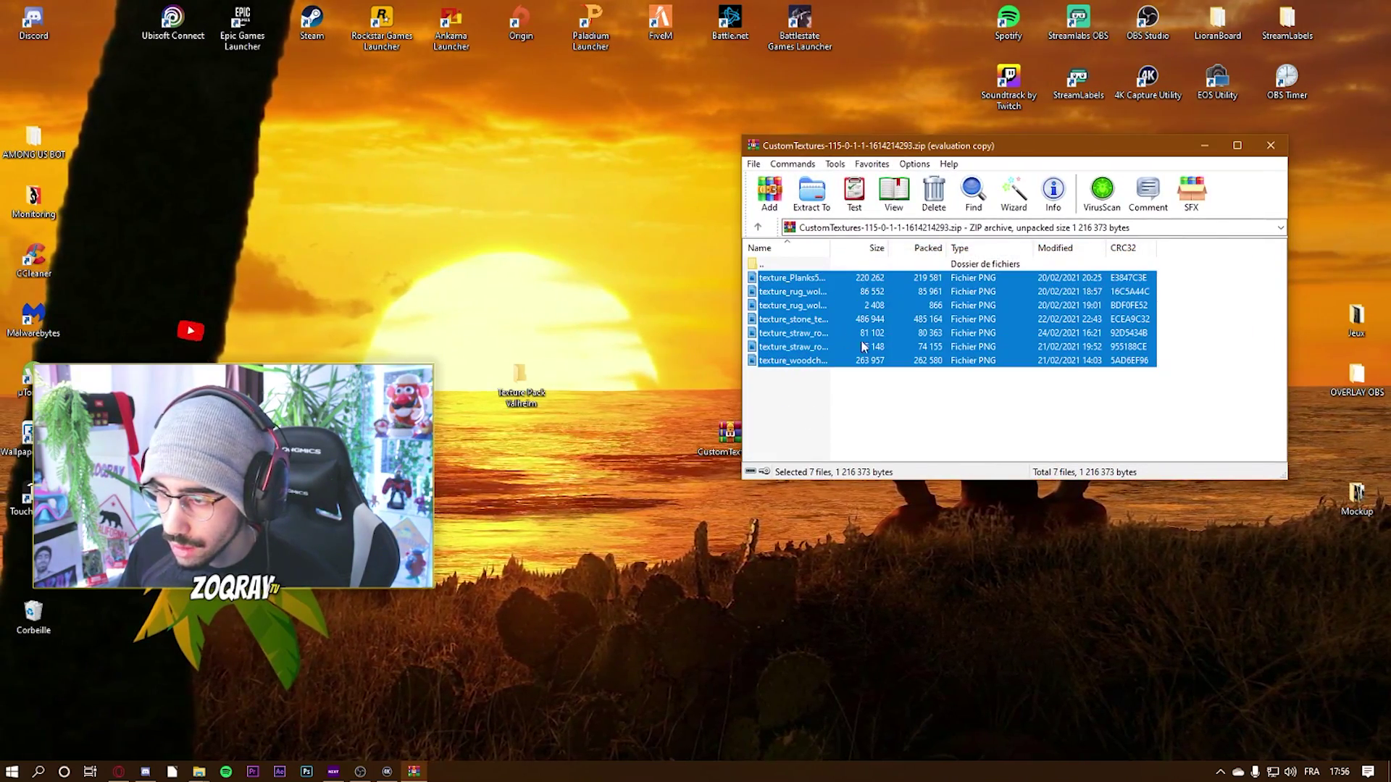
drag(863, 347, 528, 396)
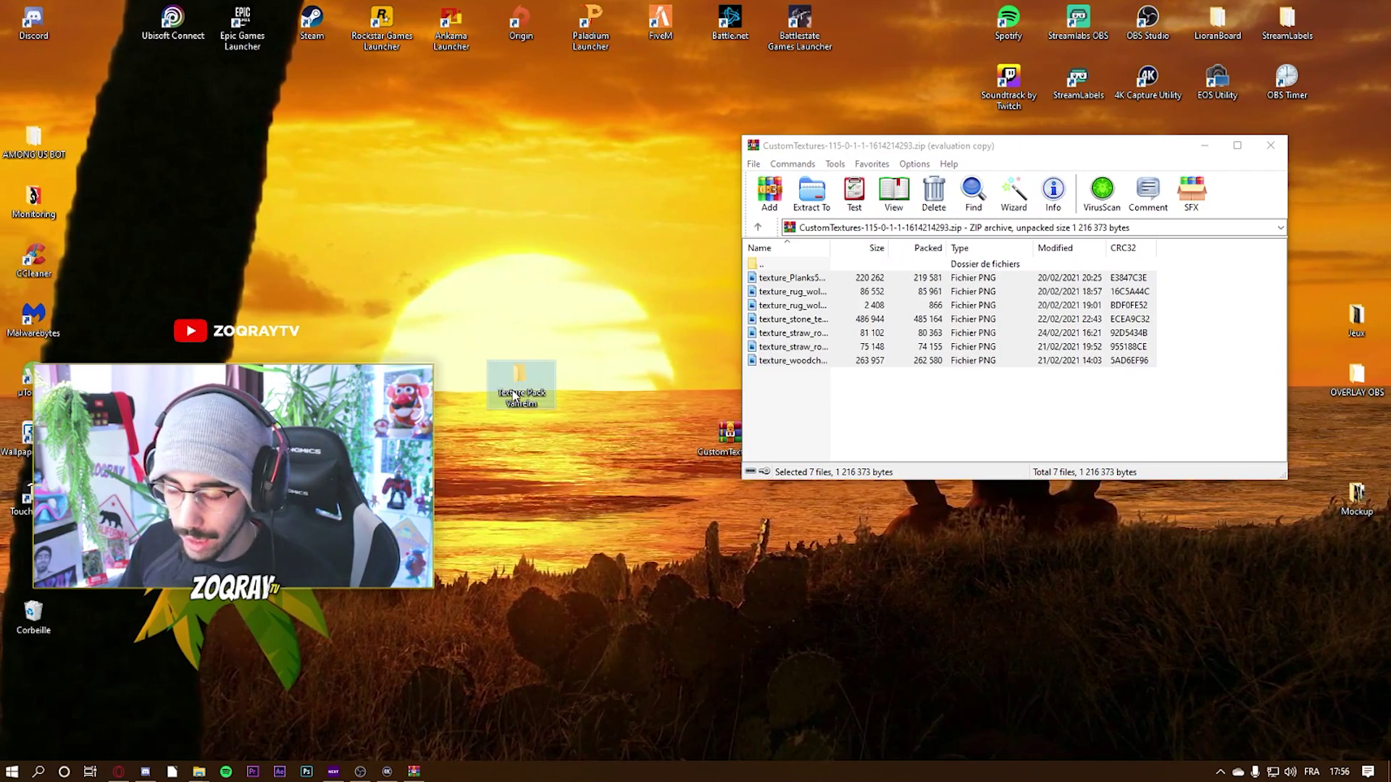
Step: Open the desktop's Texture Pack Valheim folder and close the CustomTextures-115 archive
double_click(515, 397)
click(981, 434)
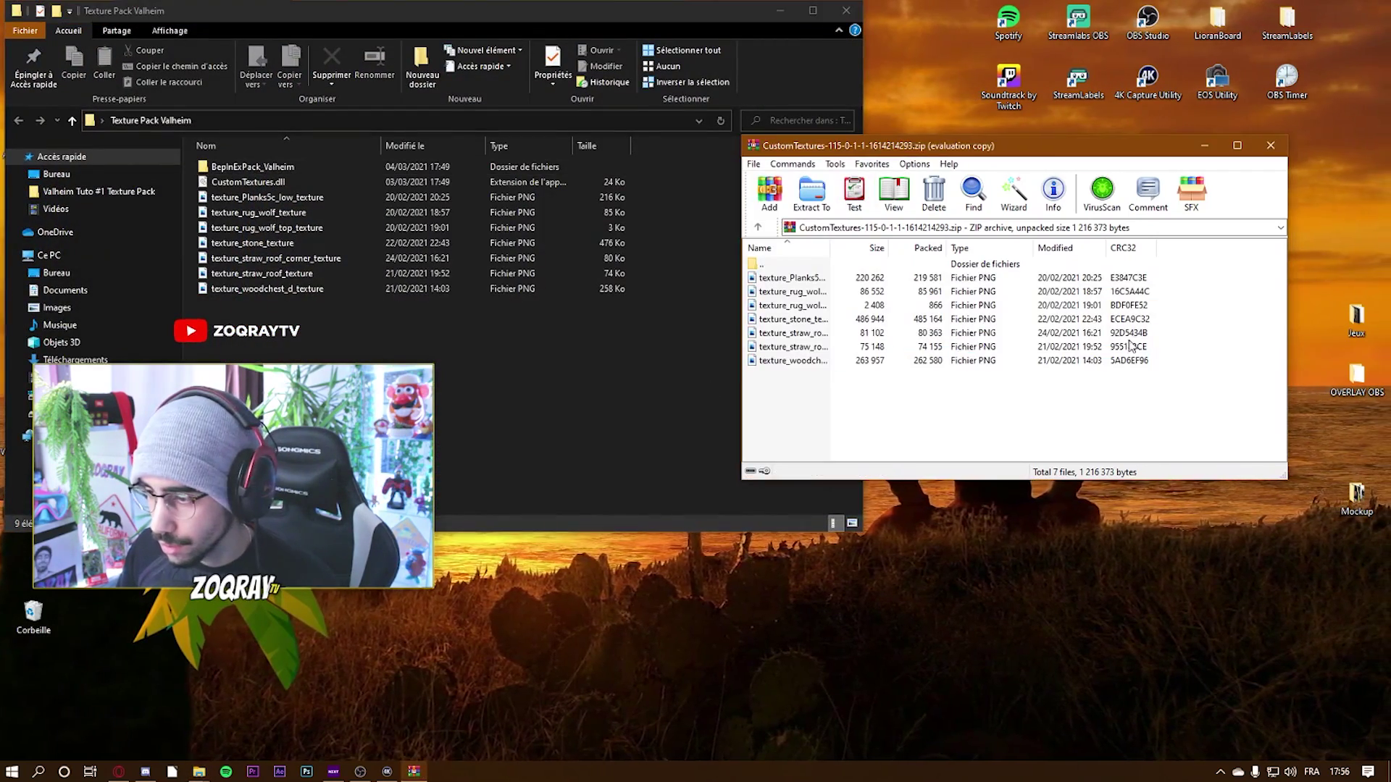
click(1272, 147)
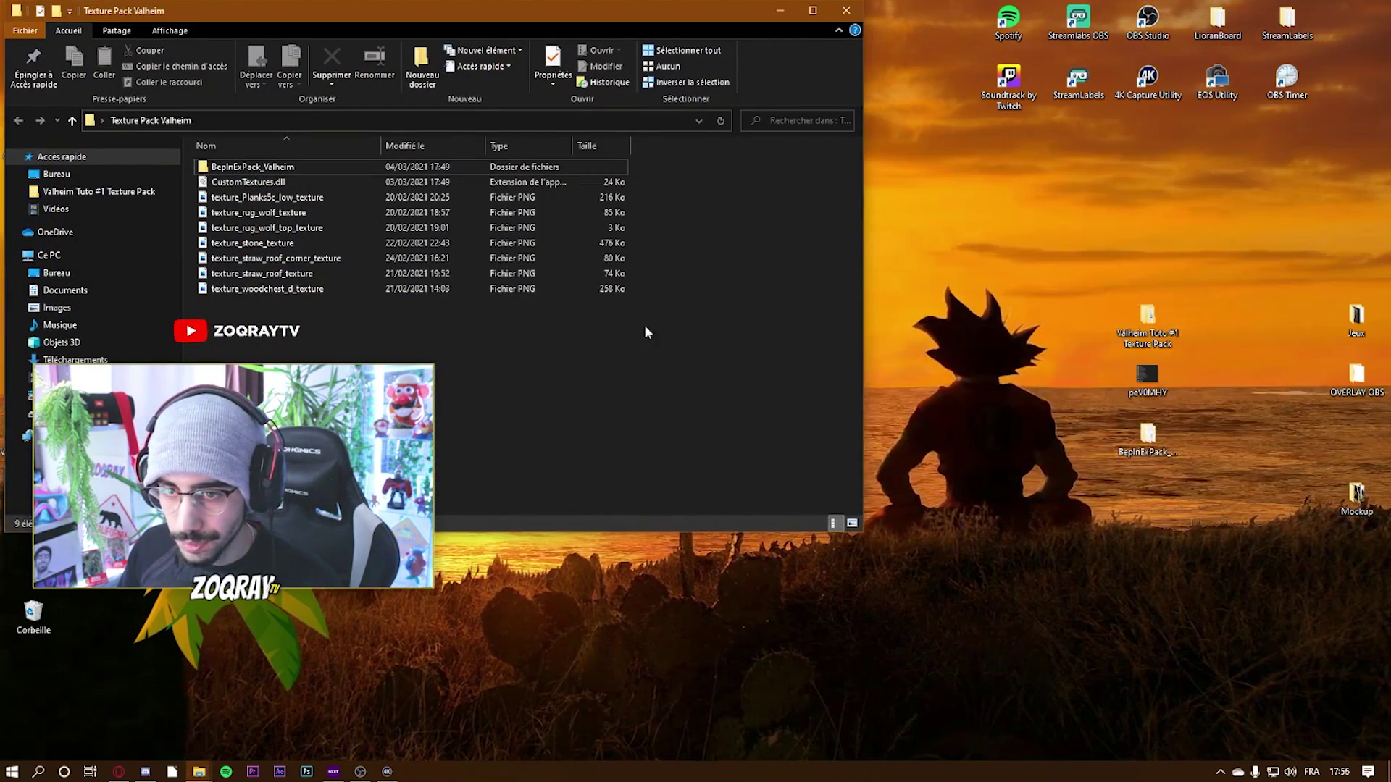
Step: Bring up the BepInEx folder window and reach its plugins subfolder inside Valheim's game folder
mouse_move(198, 770)
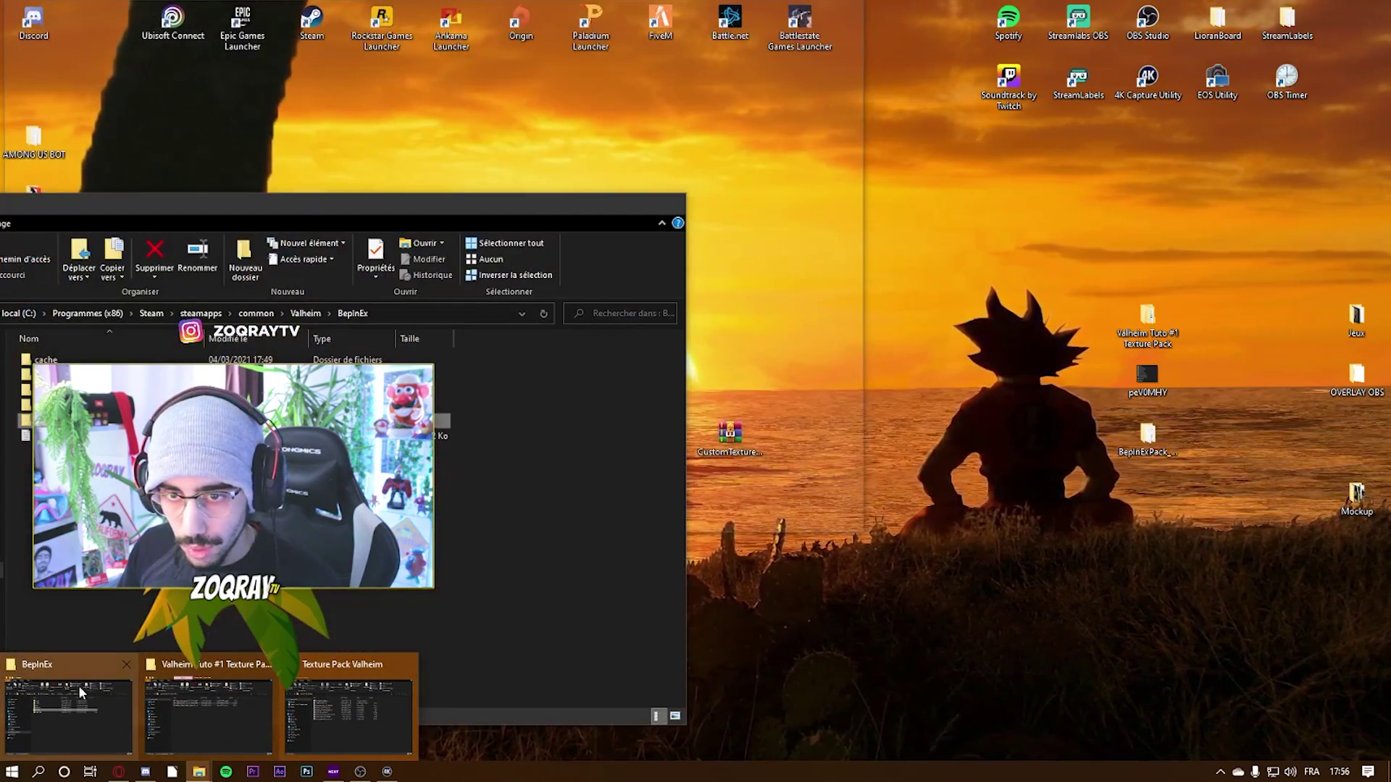
click(78, 687)
drag(232, 205, 635, 200)
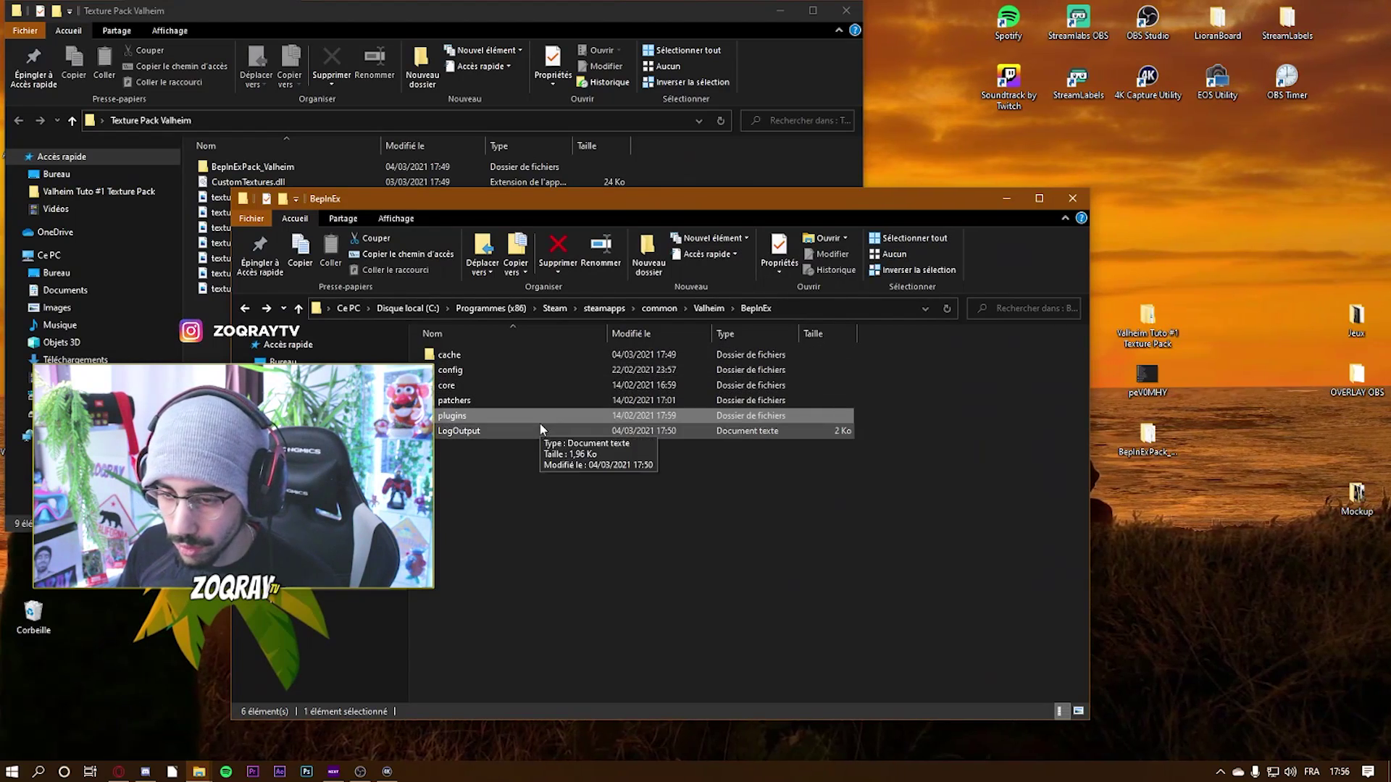
click(248, 308)
click(248, 307)
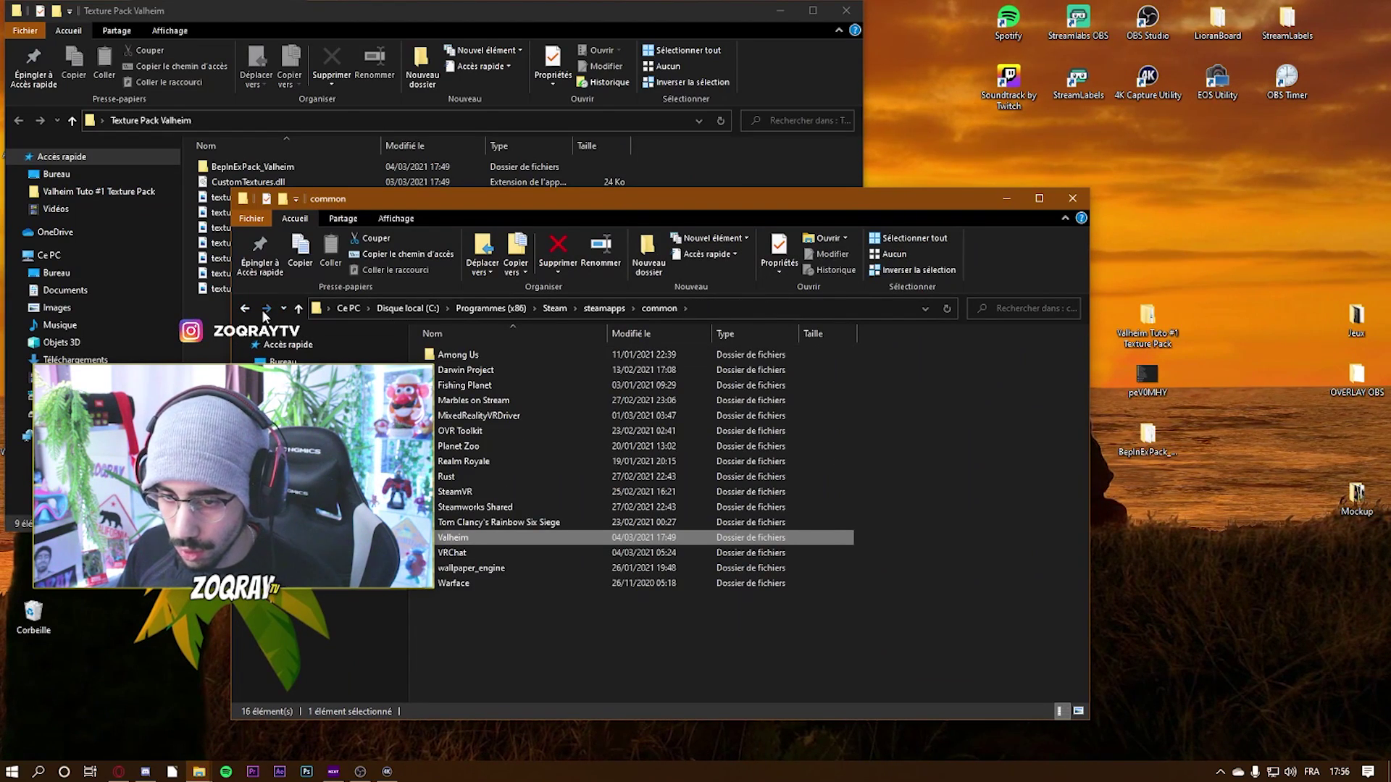
click(266, 309)
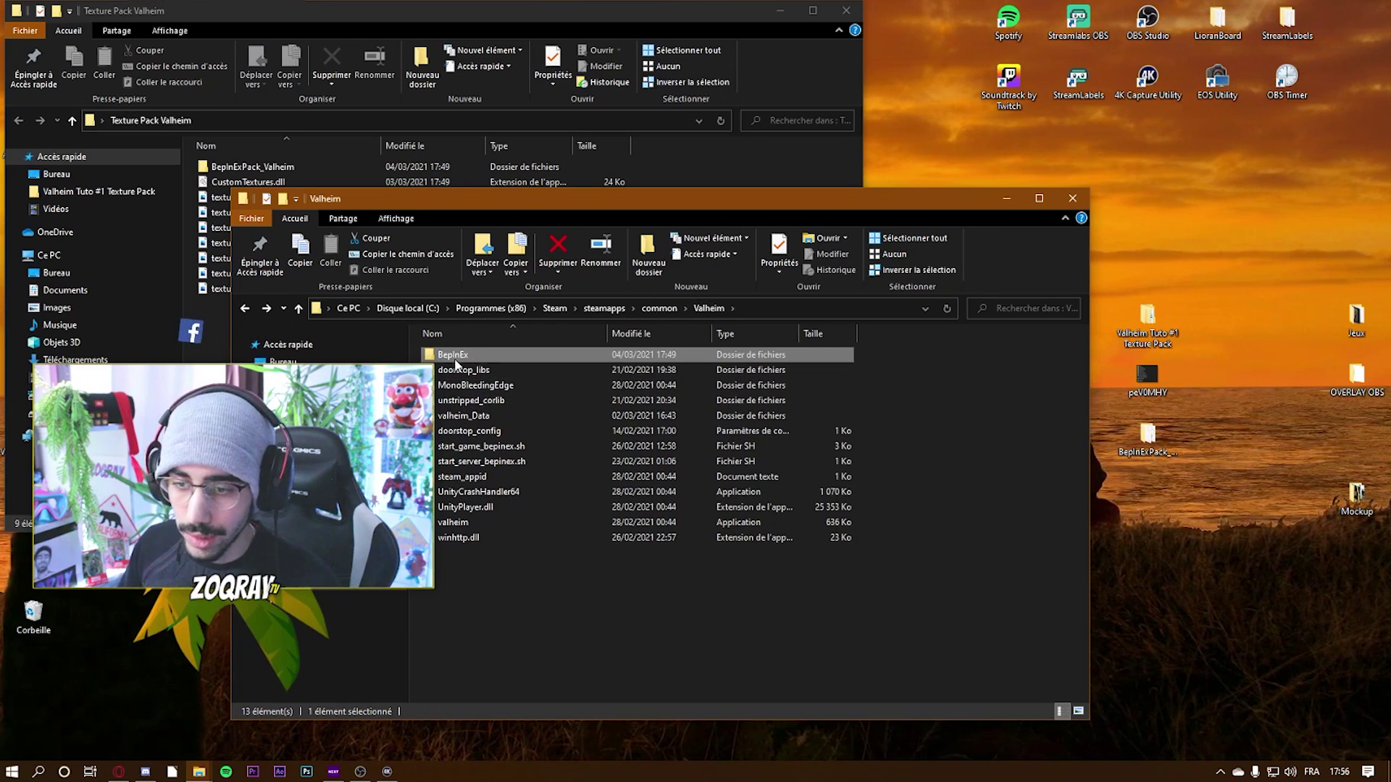
double_click(476, 360)
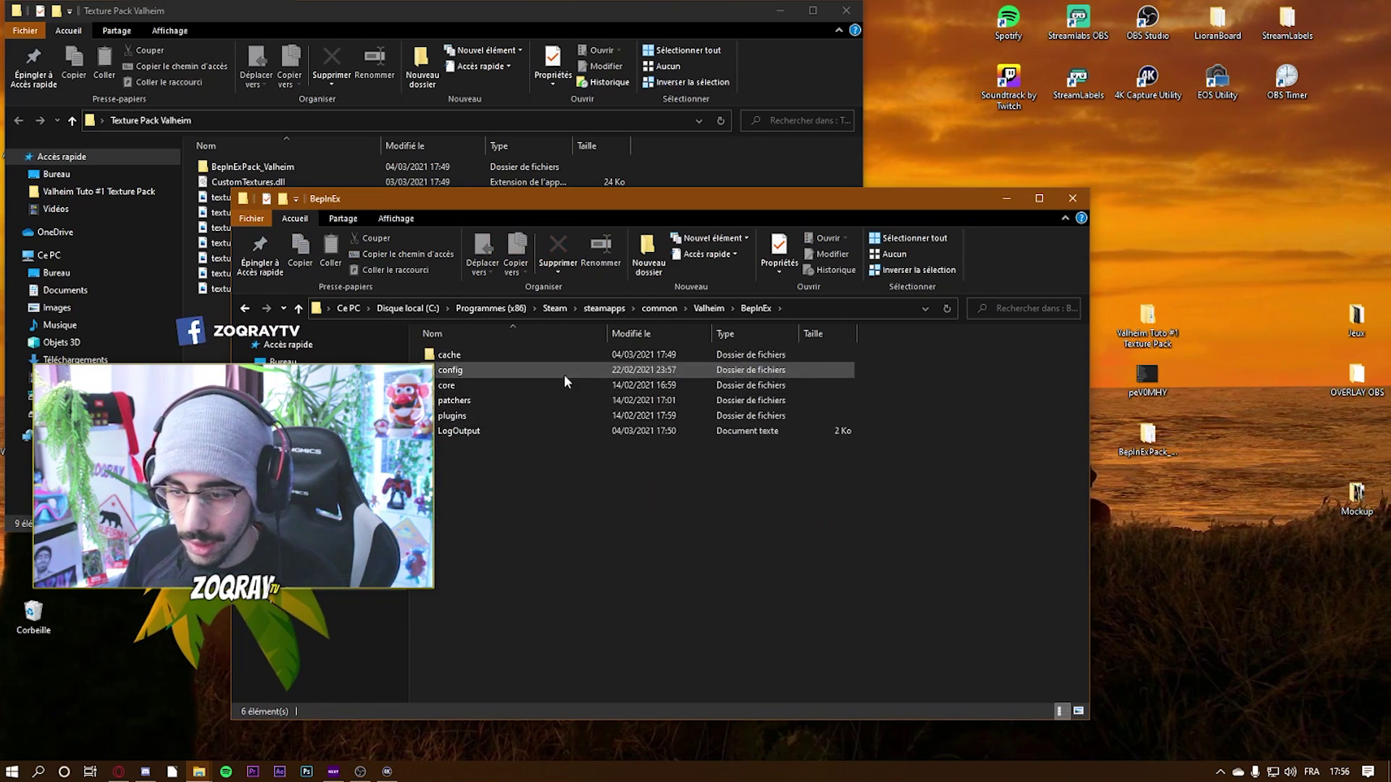
click(523, 419)
double_click(523, 419)
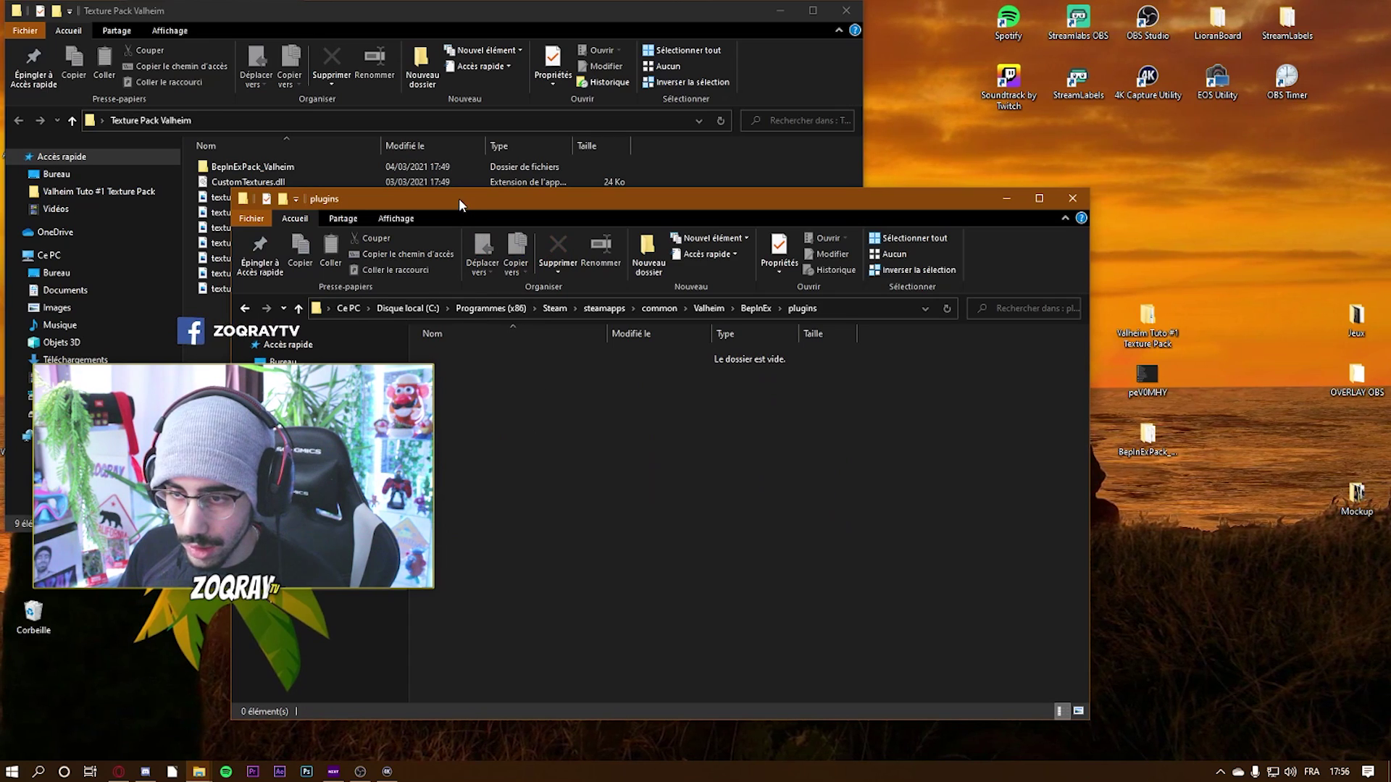
Step: Move CustomTextures.dll from Texture Pack Valheim into the BepInEx plugins folder, and minimise both folder windows
drag(459, 198, 687, 163)
click(253, 274)
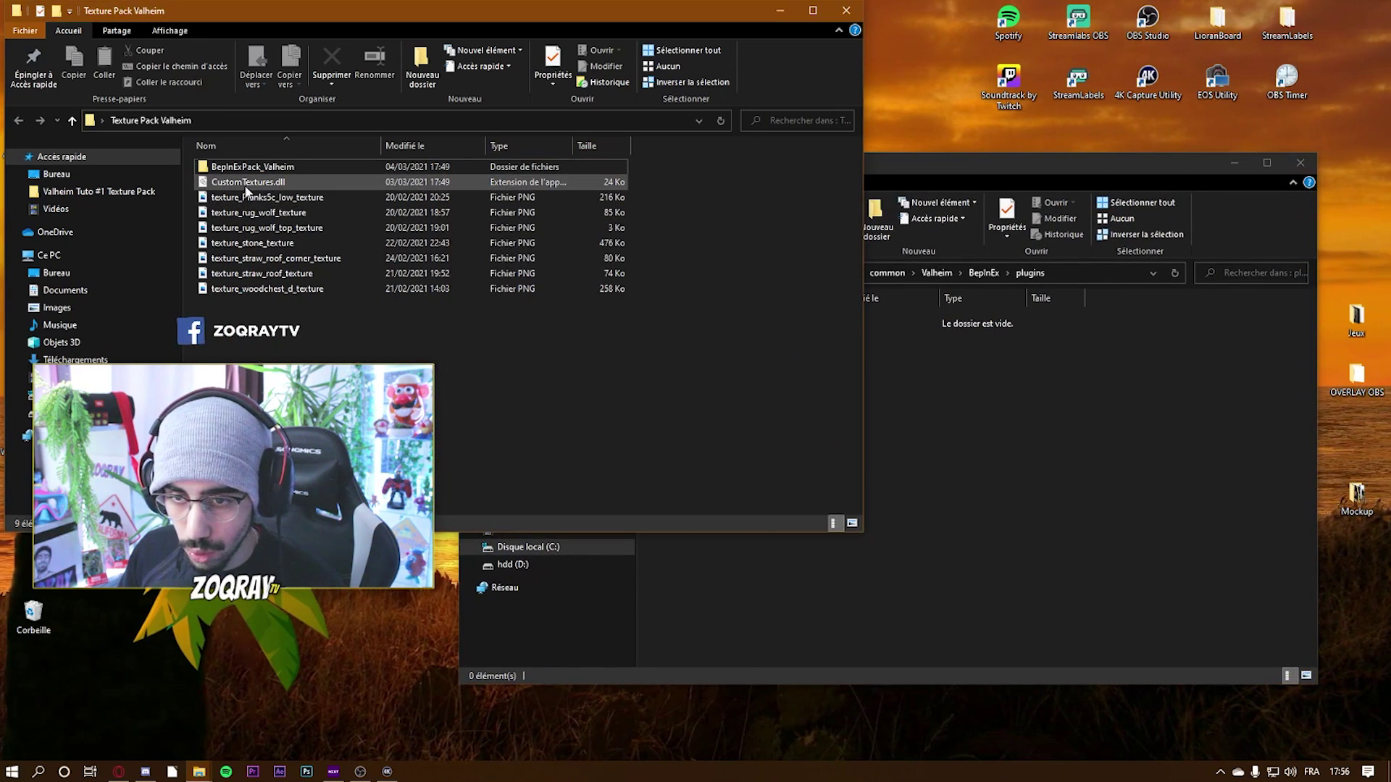
drag(254, 190, 1036, 391)
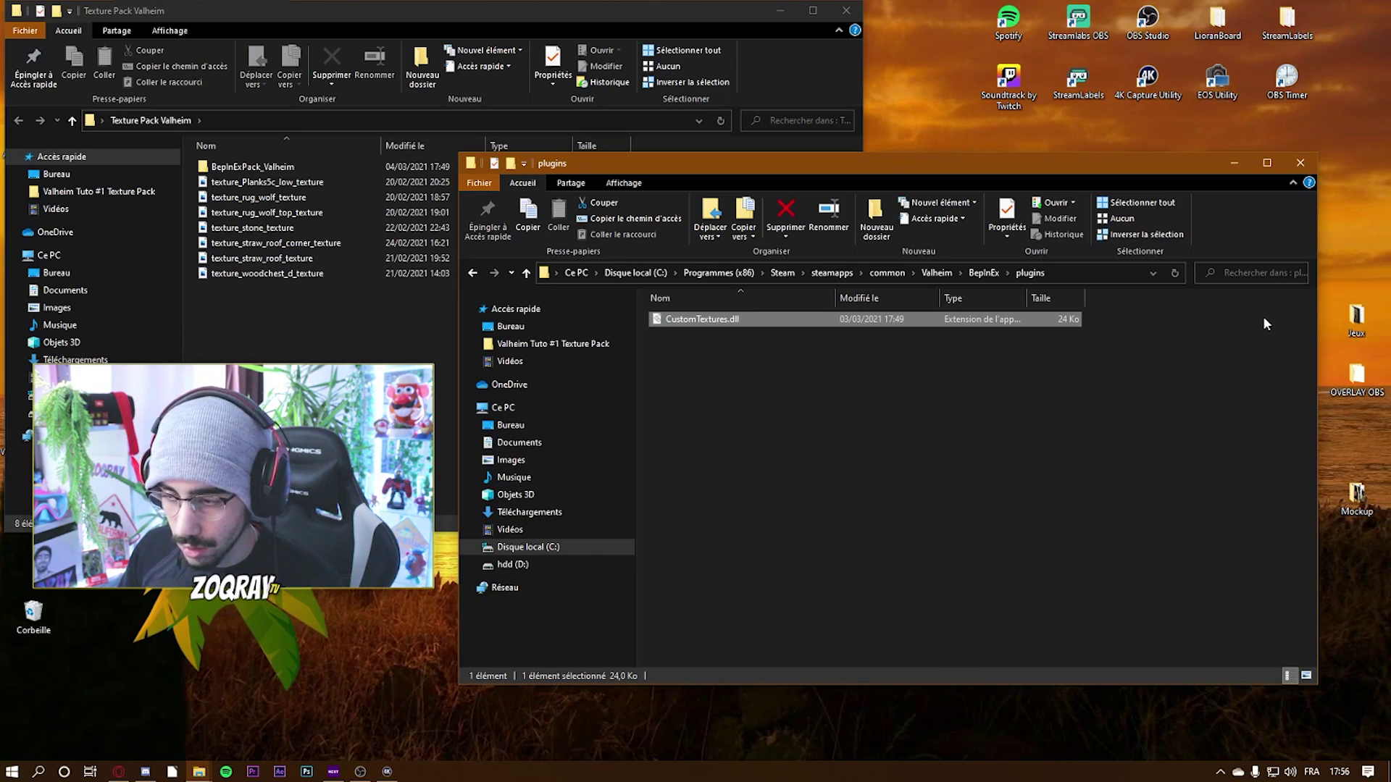
click(1235, 166)
click(780, 12)
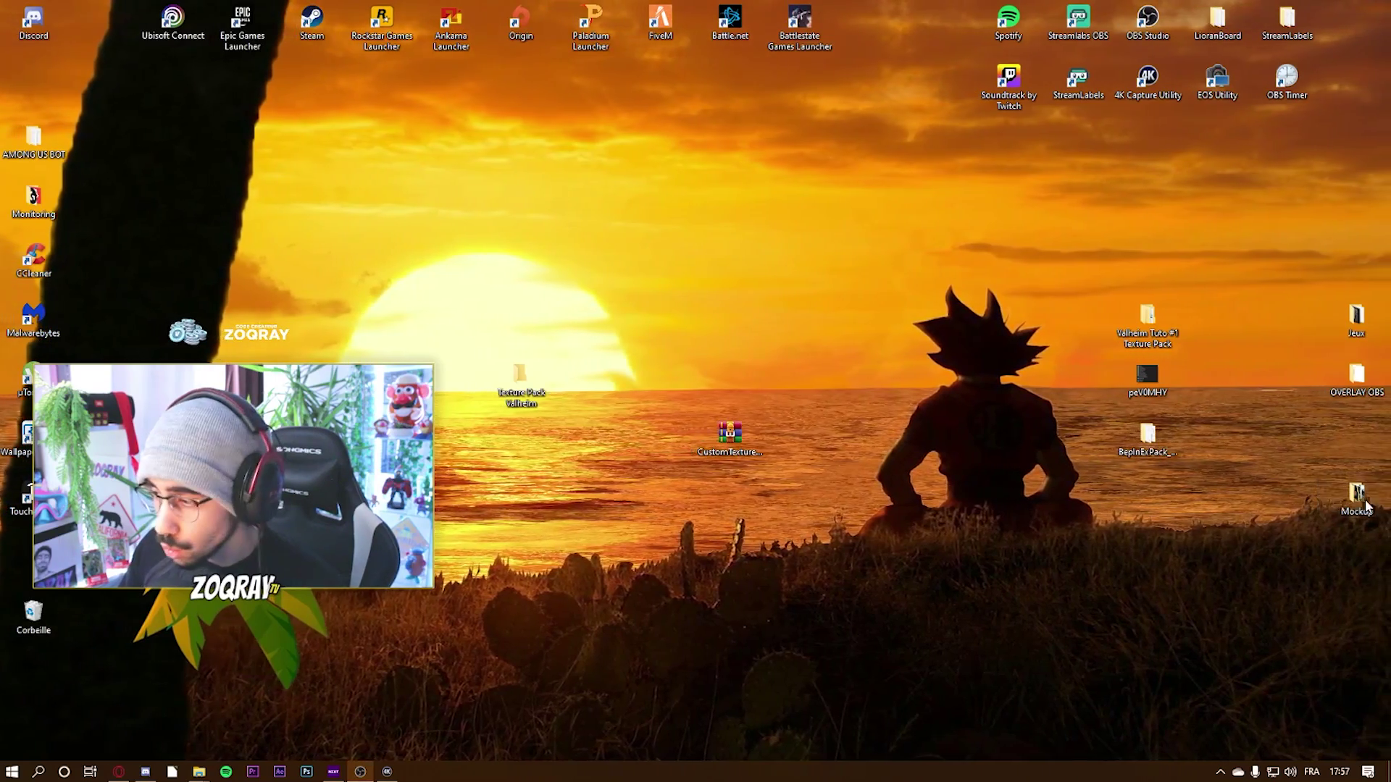
Step: Launch Valheim from the desktop's Jeux folder, close that folder, and quit the game once its main menu loads
double_click(1356, 319)
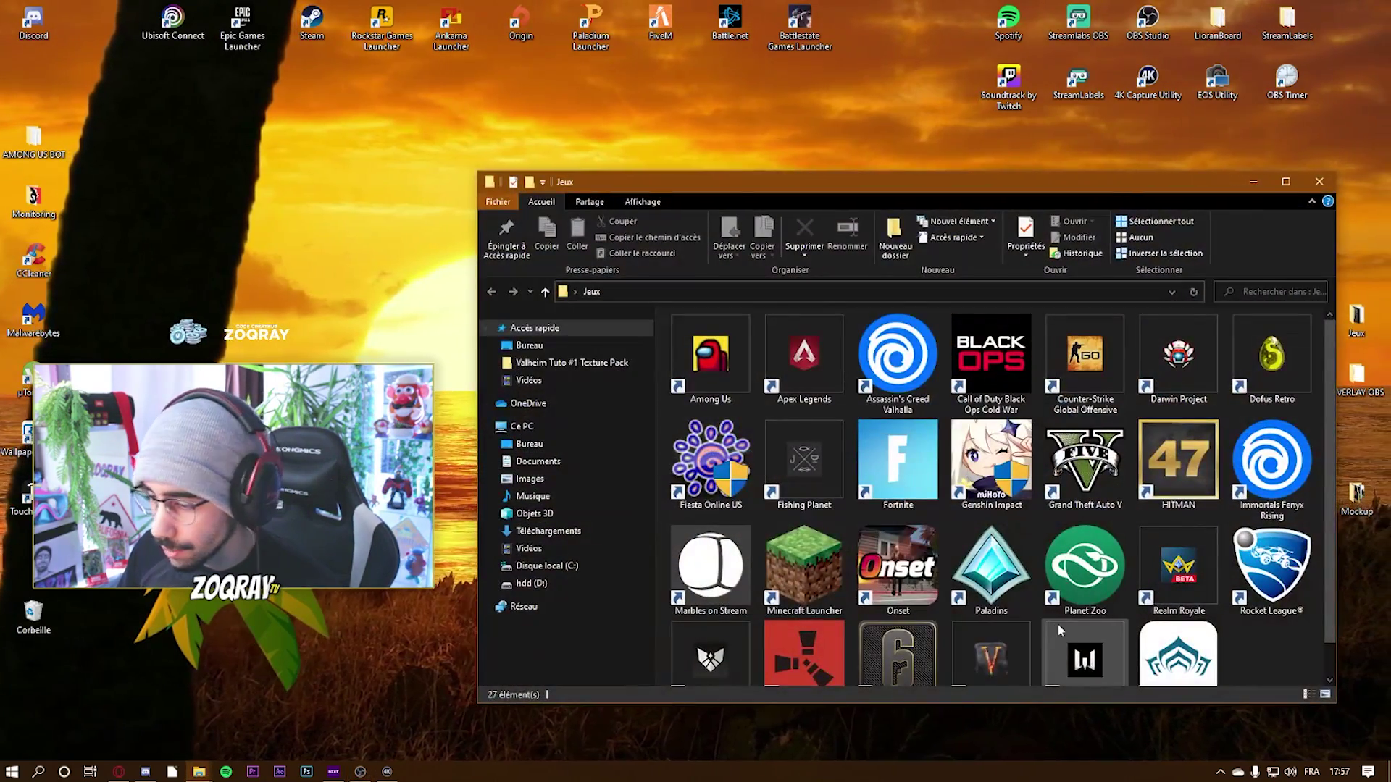
scroll(1058, 624, down, 2)
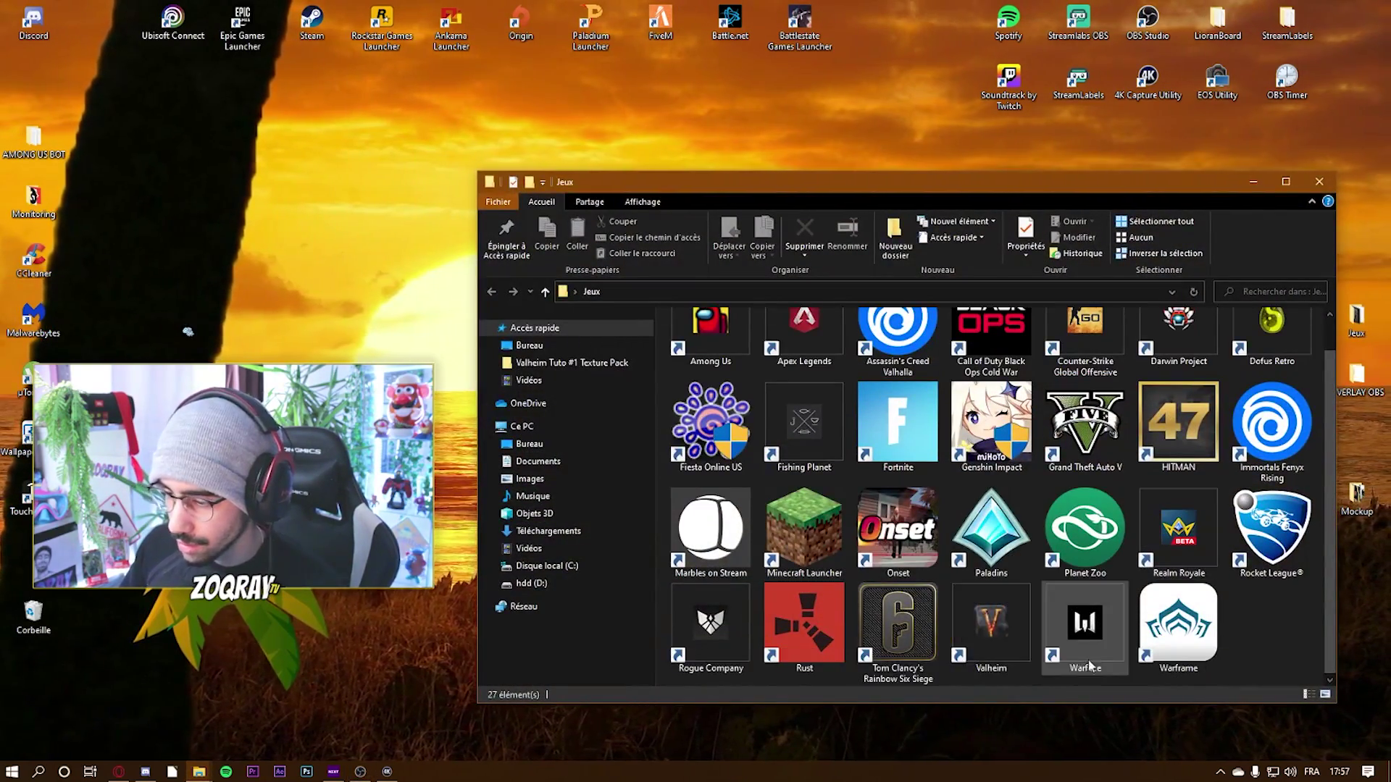
double_click(991, 626)
click(1311, 184)
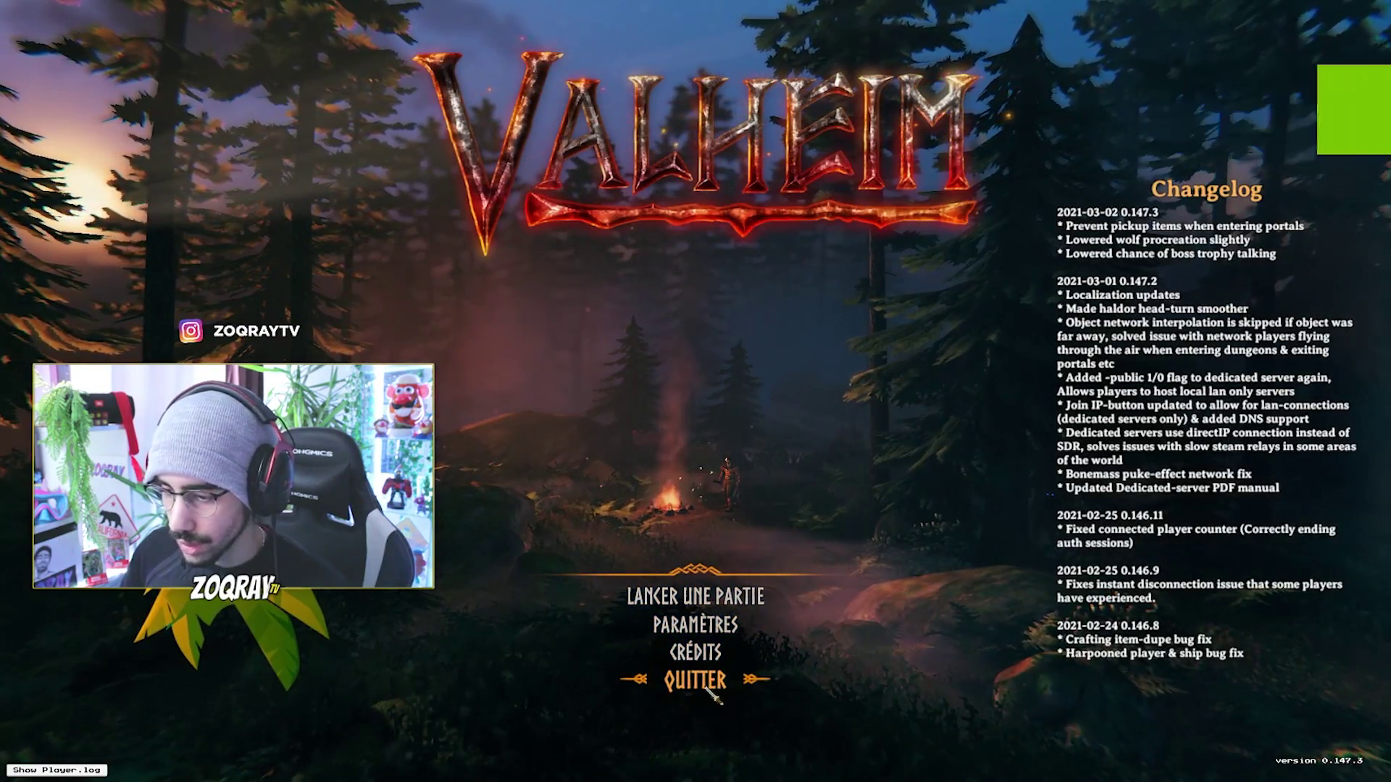
click(707, 689)
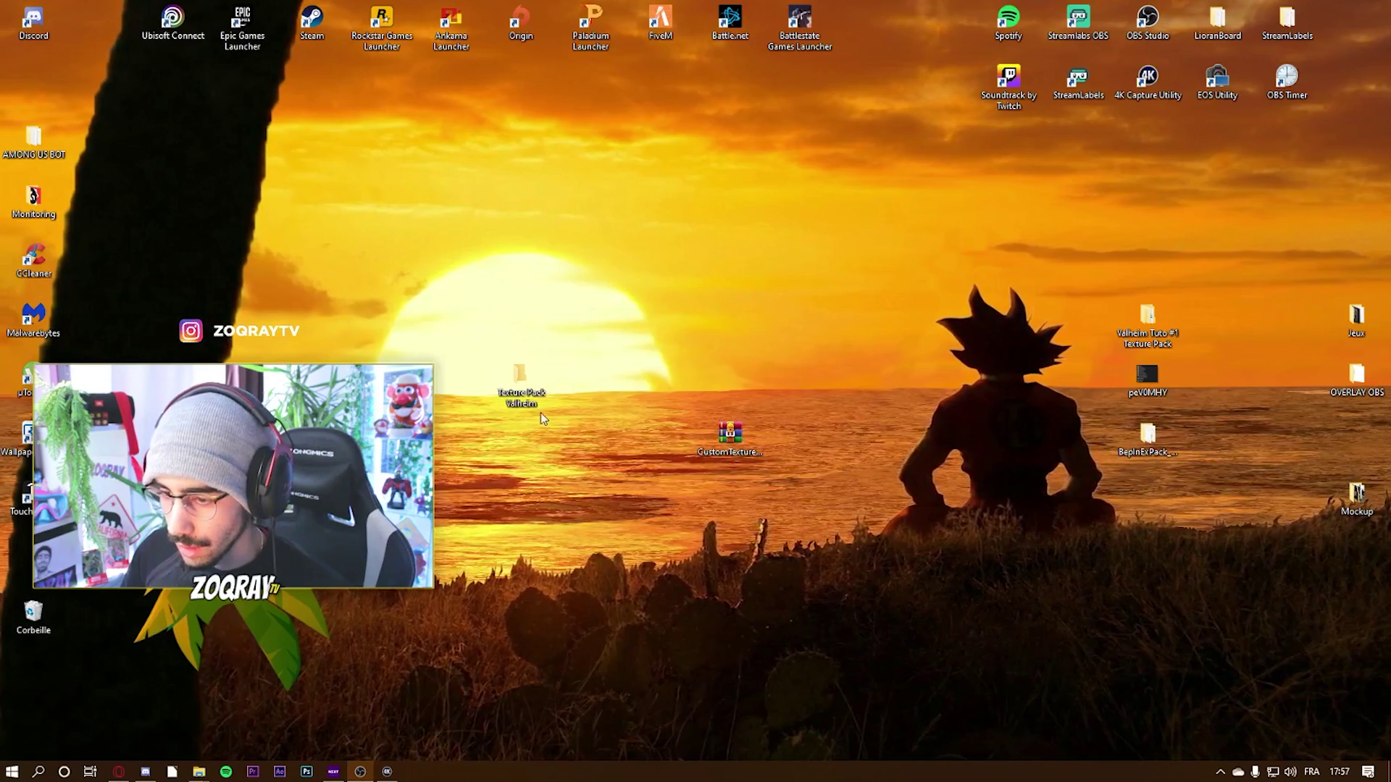
Step: Close the Valheim Tuto #1 Texture Pack folder window and open the CustomTextures folder inside BepInEx plugins
mouse_move(200, 773)
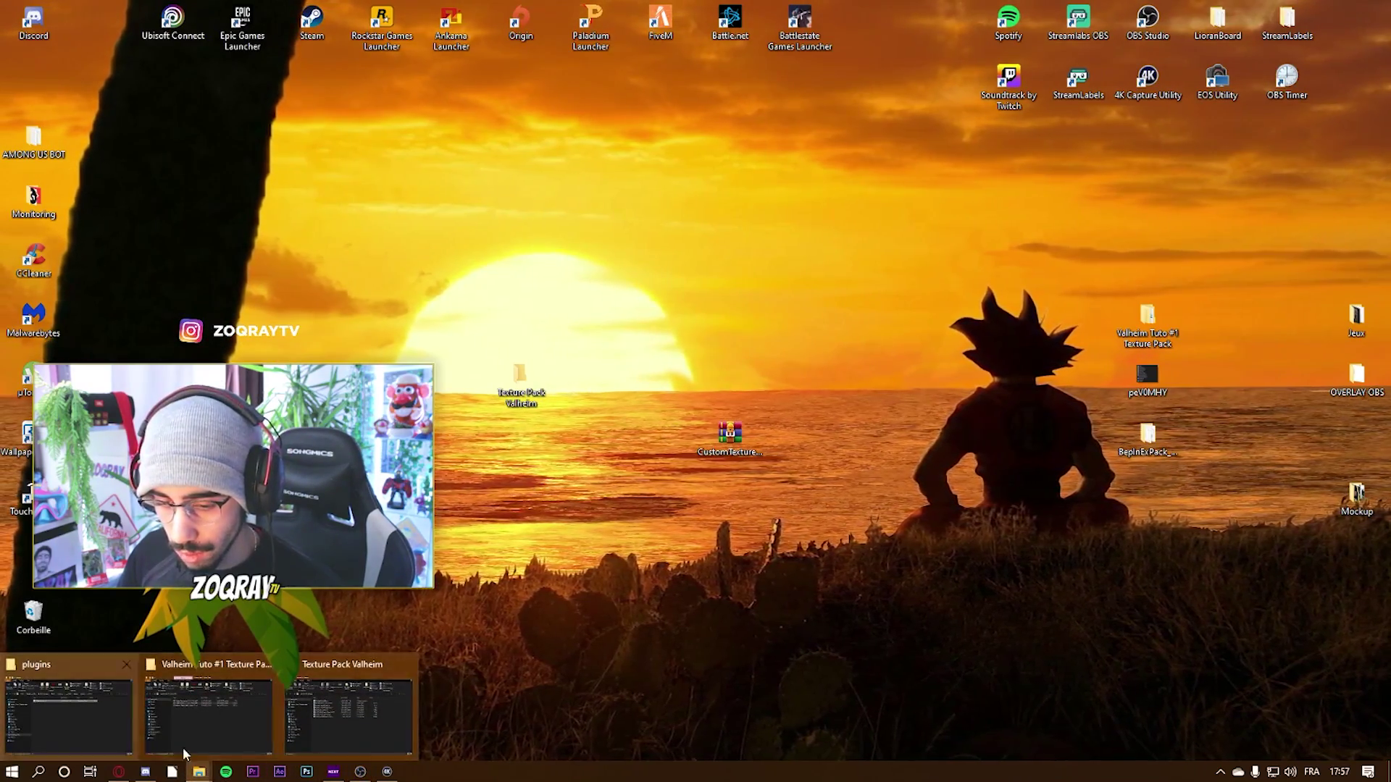
mouse_move(224, 711)
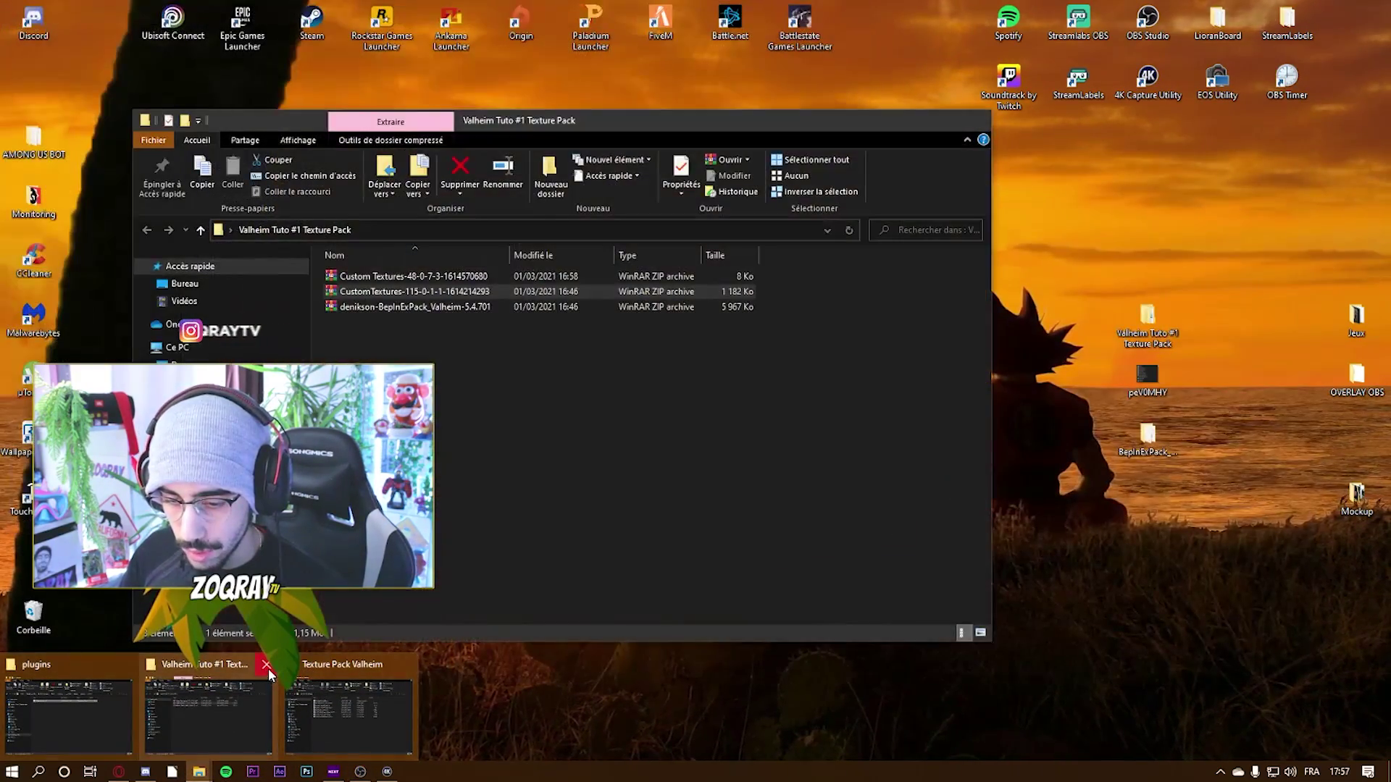
click(268, 668)
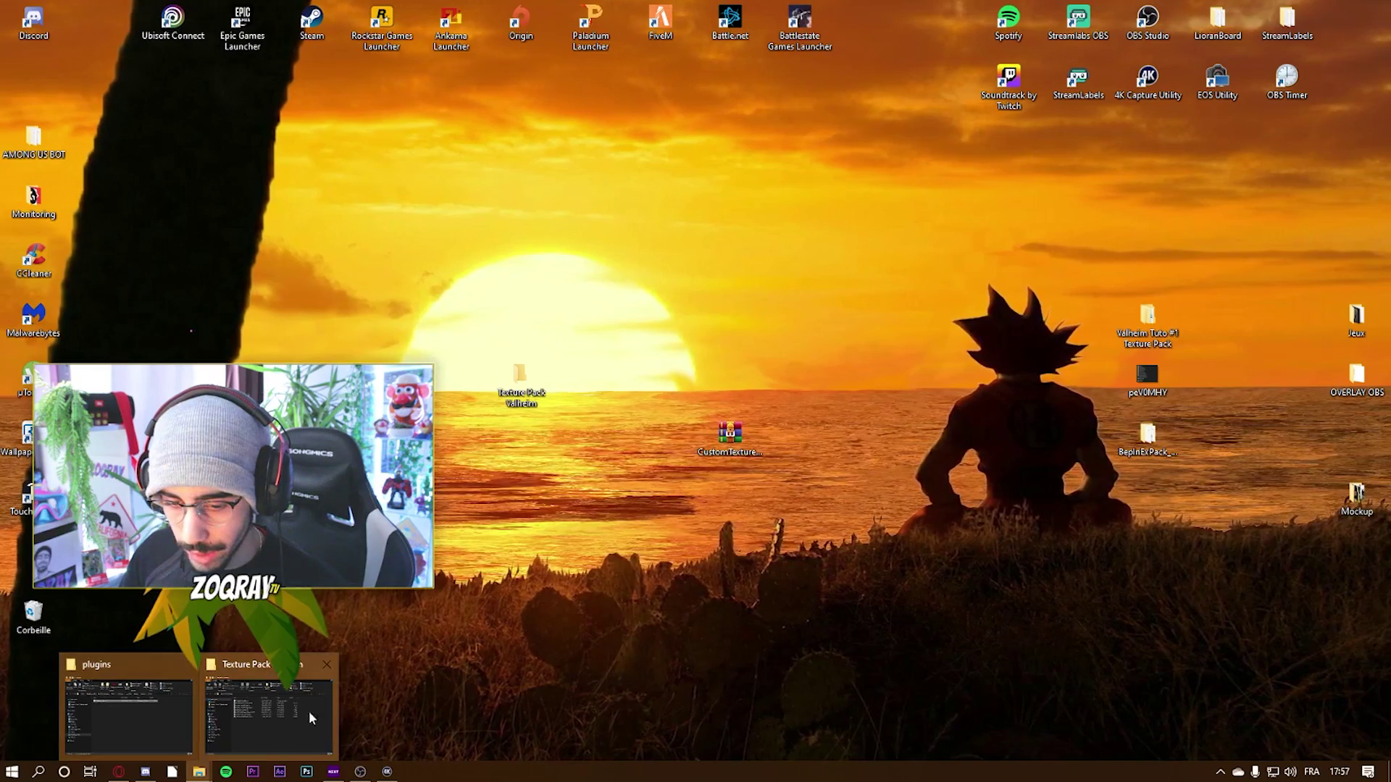
click(97, 706)
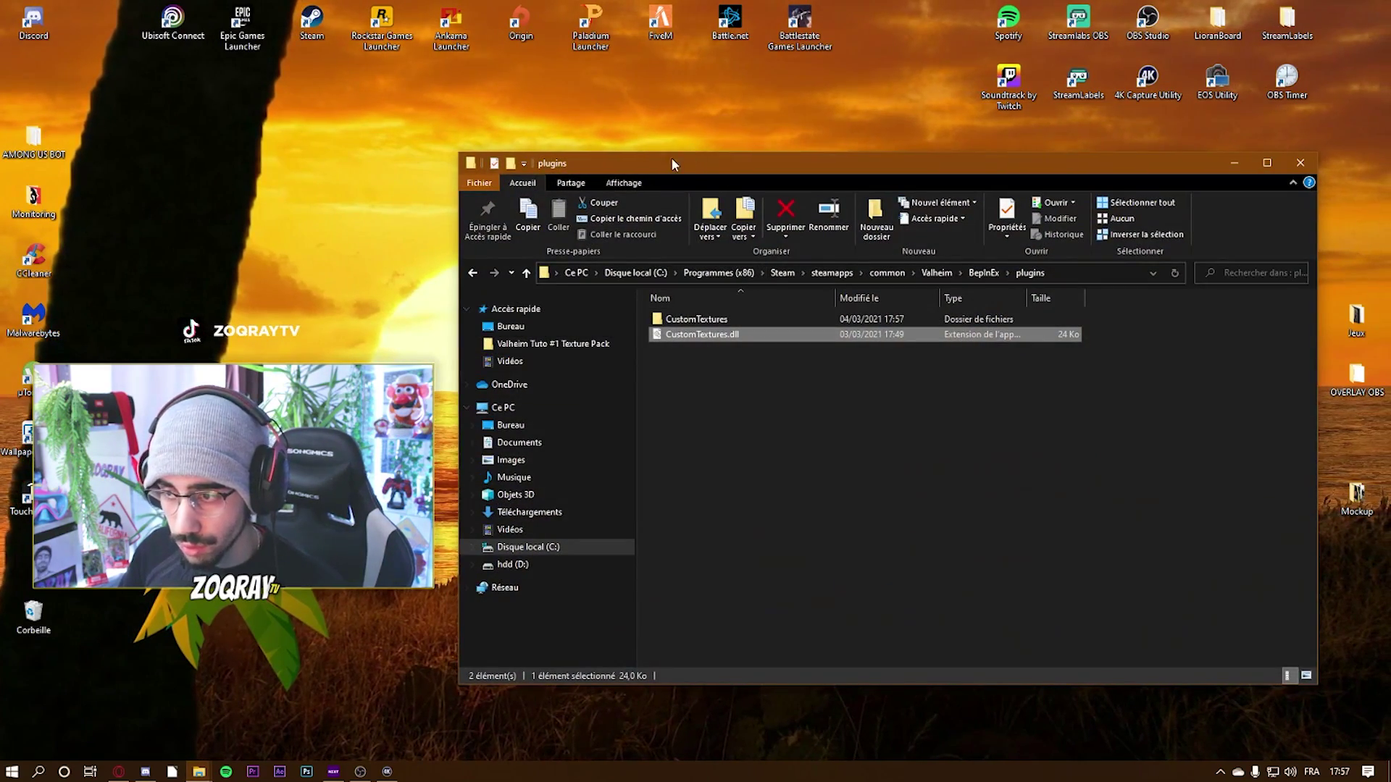
drag(671, 158, 534, 169)
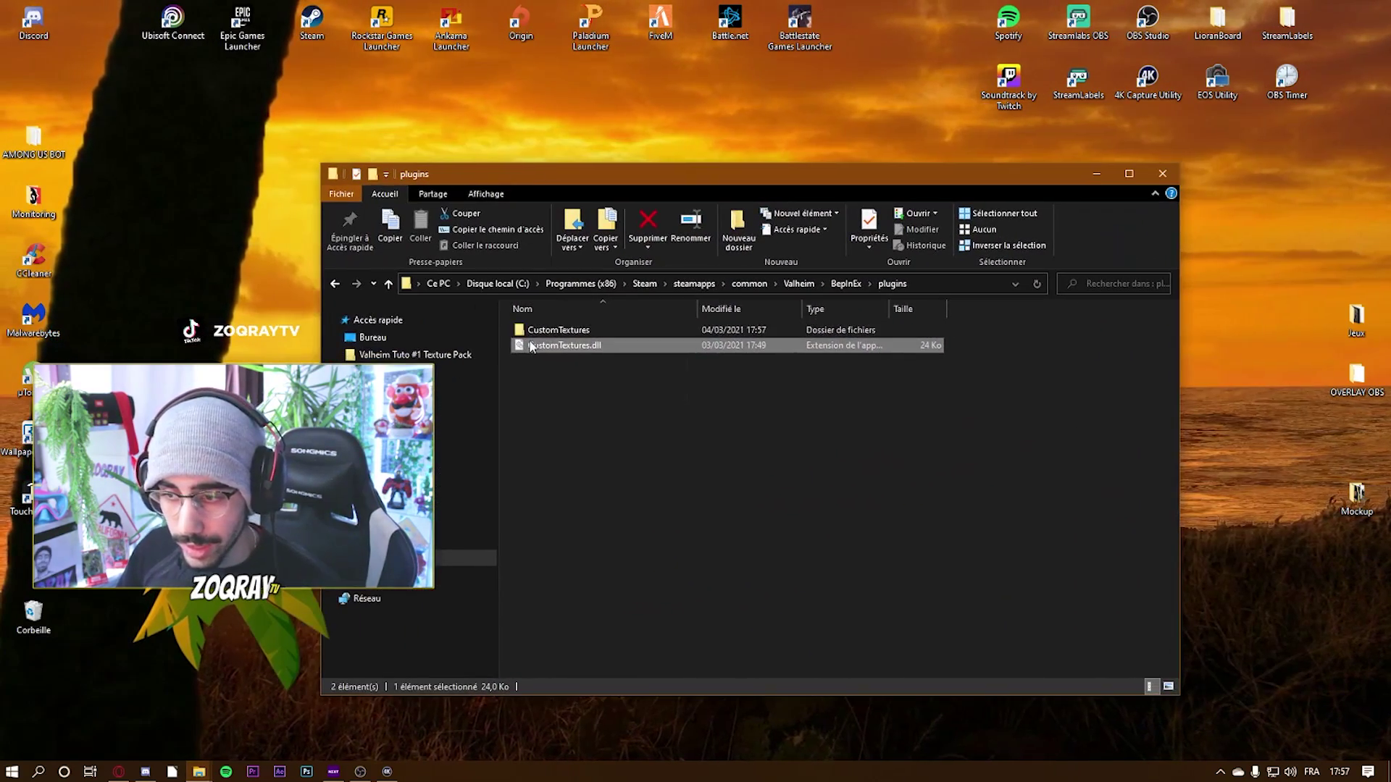
double_click(574, 330)
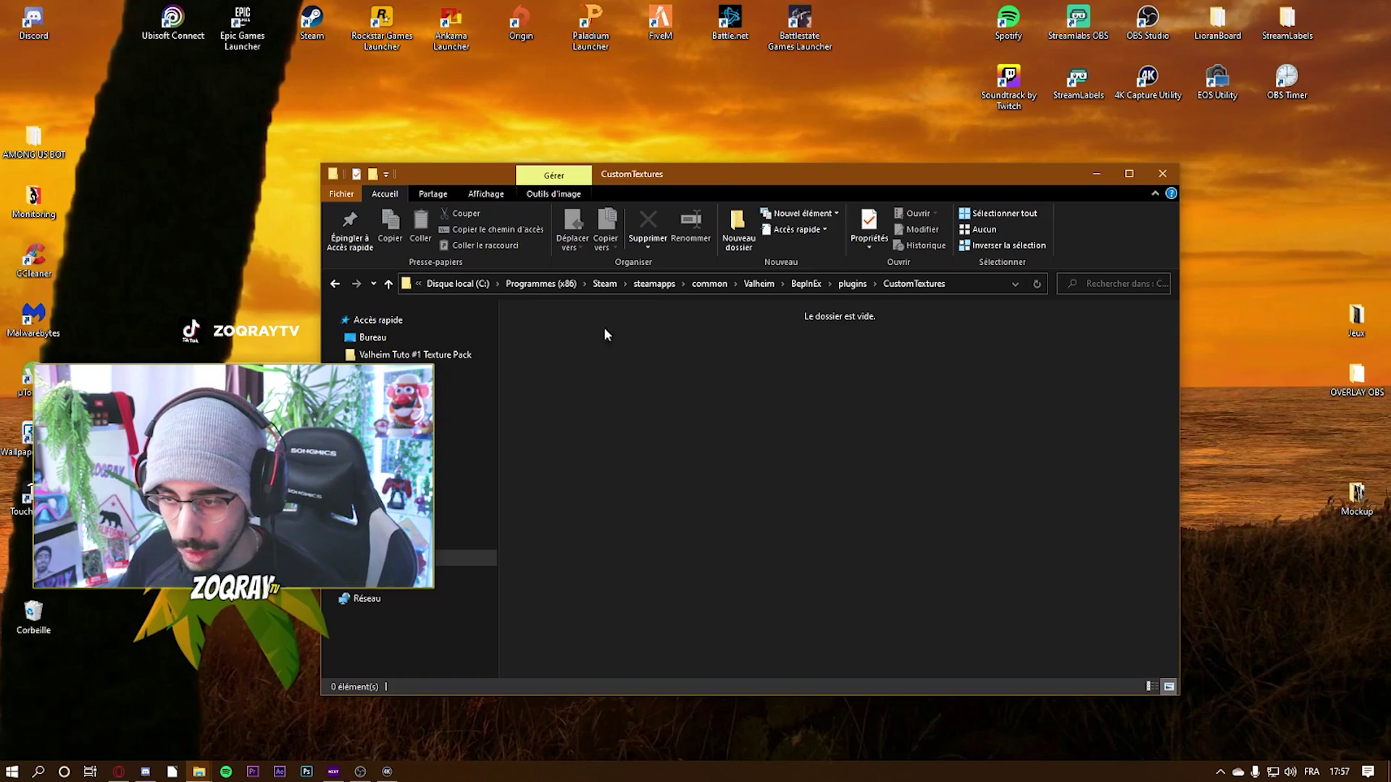
click(334, 284)
drag(629, 173, 1010, 179)
double_click(931, 336)
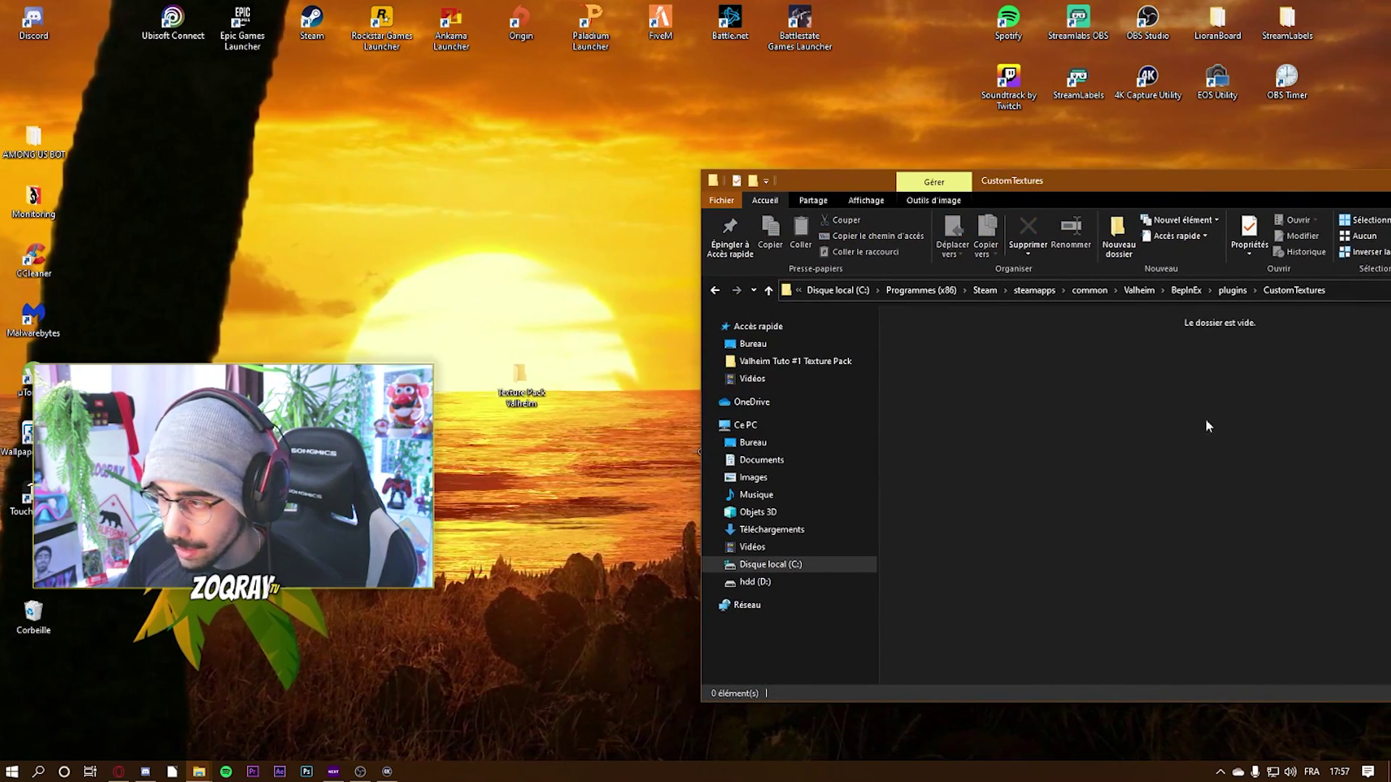
Step: Open the desktop's Texture Pack Valheim folder and select its seven PNG textures
drag(520, 376, 328, 177)
double_click(318, 163)
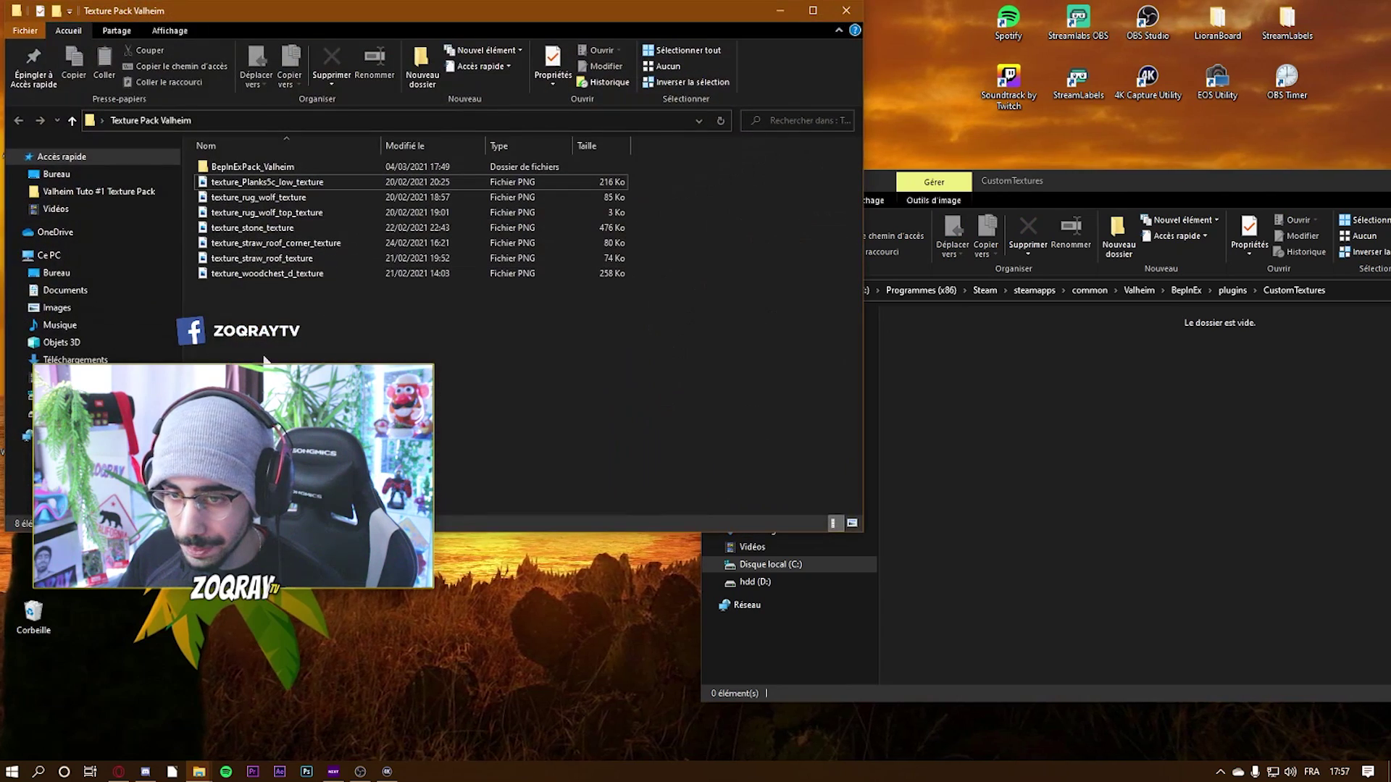
drag(257, 362, 323, 187)
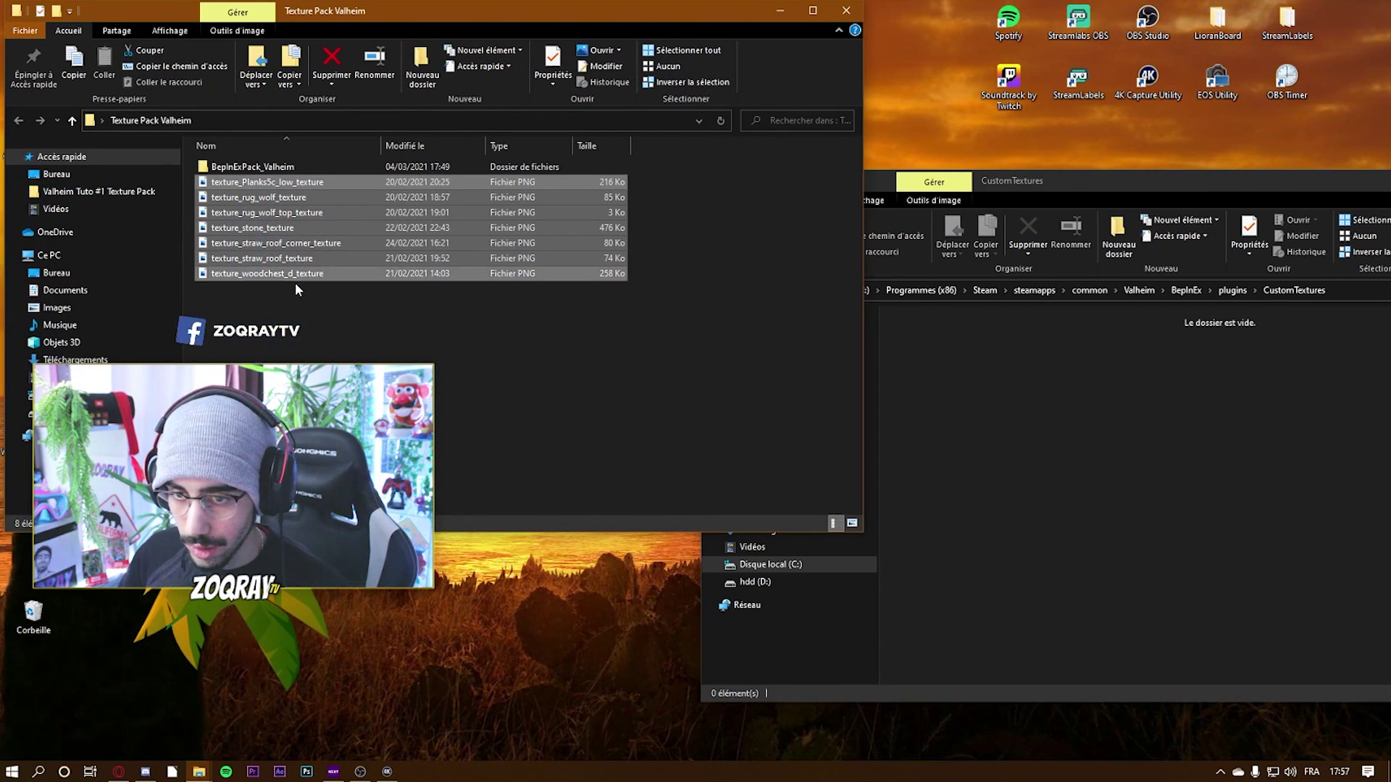
Step: Preview texture_woodchest_d_texture and texture_straw_roof_texture in Photos, closing each image after viewing
click(251, 274)
double_click(251, 274)
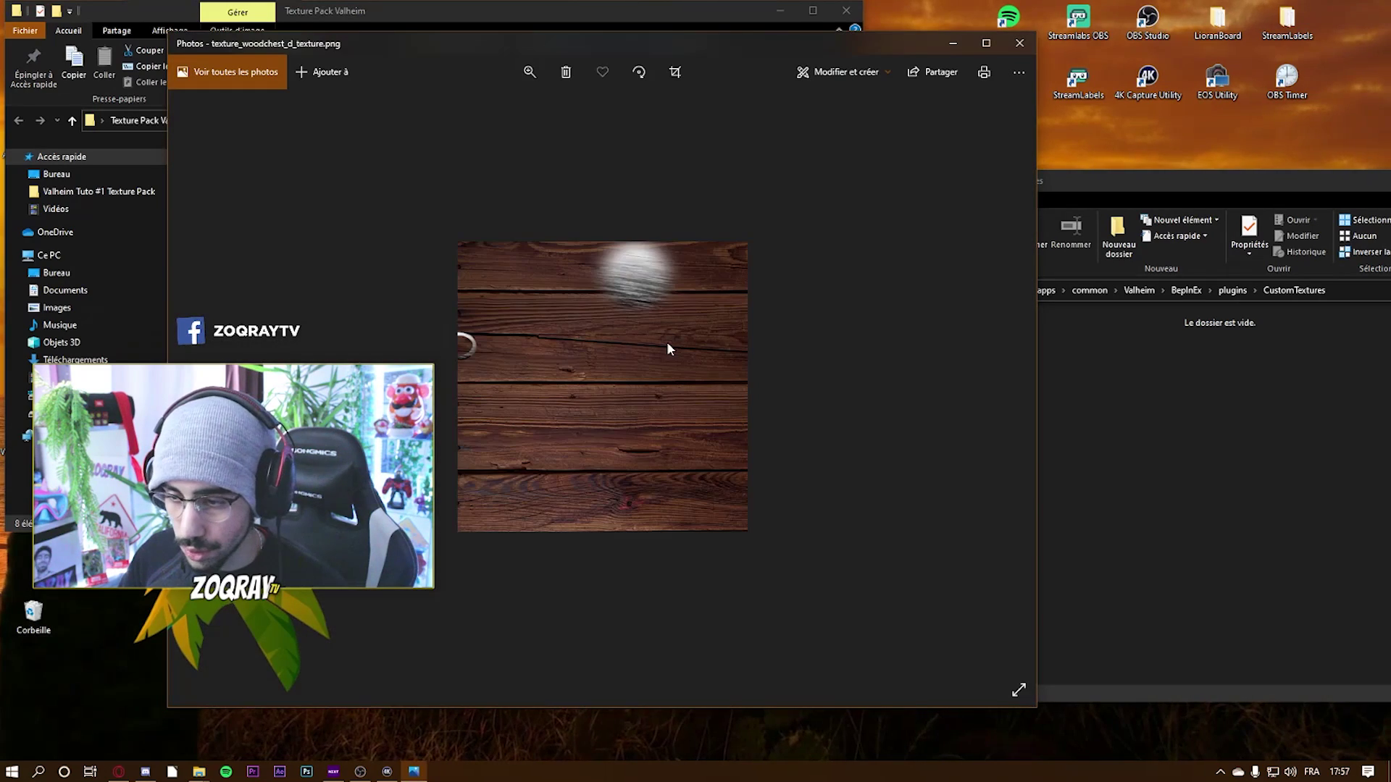
click(1018, 43)
double_click(233, 255)
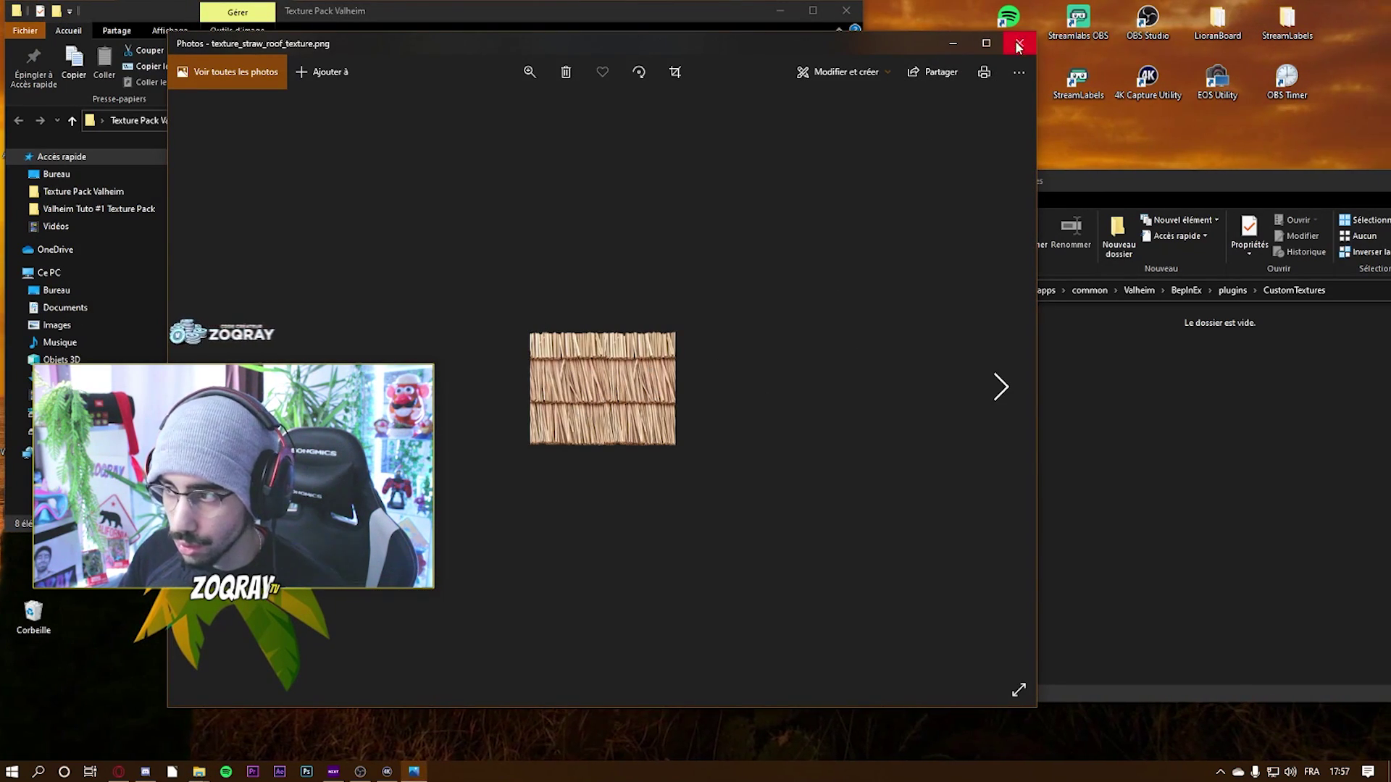
click(1020, 43)
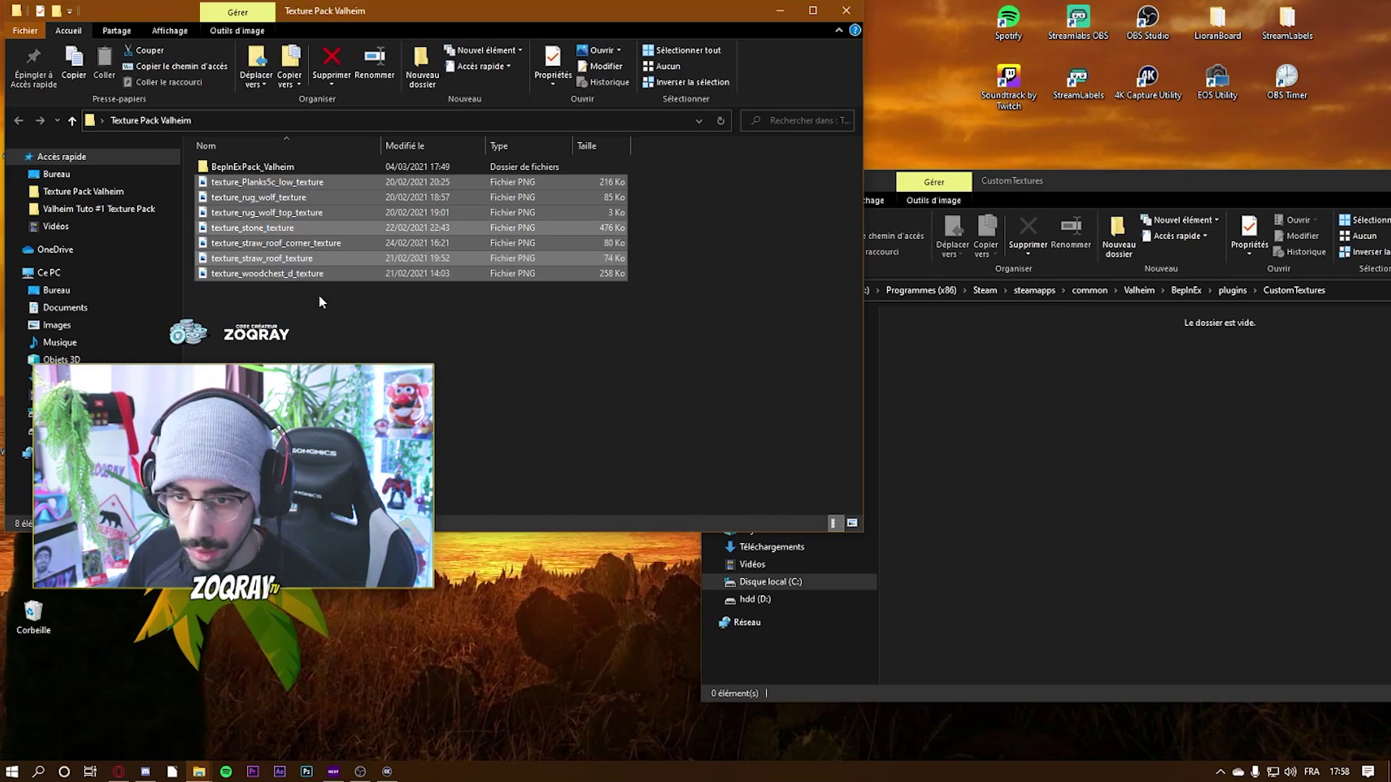
Step: Move the seven selected PNG textures into the CustomTextures folder, and return to plugins with the Texture Pack Valheim window closed
drag(318, 273, 1074, 511)
drag(1072, 181, 650, 167)
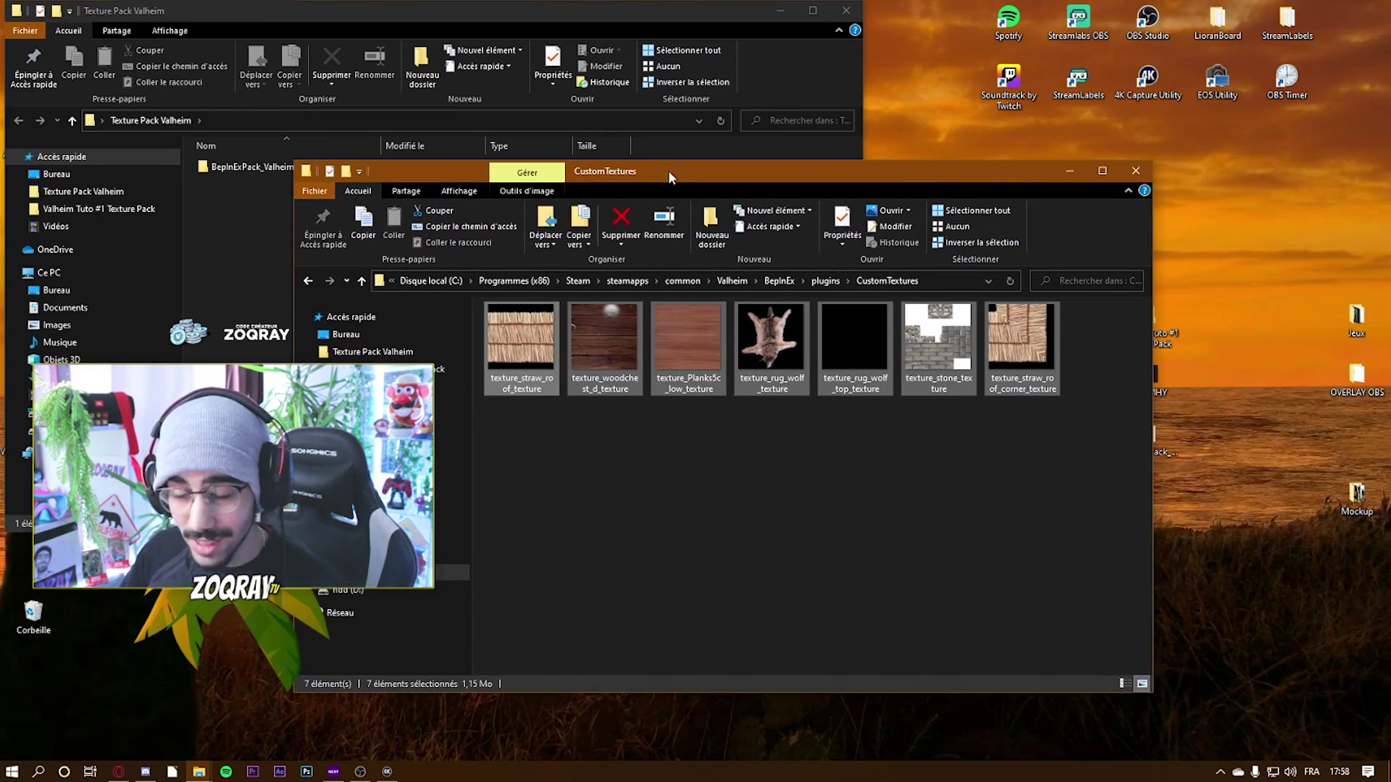
click(923, 491)
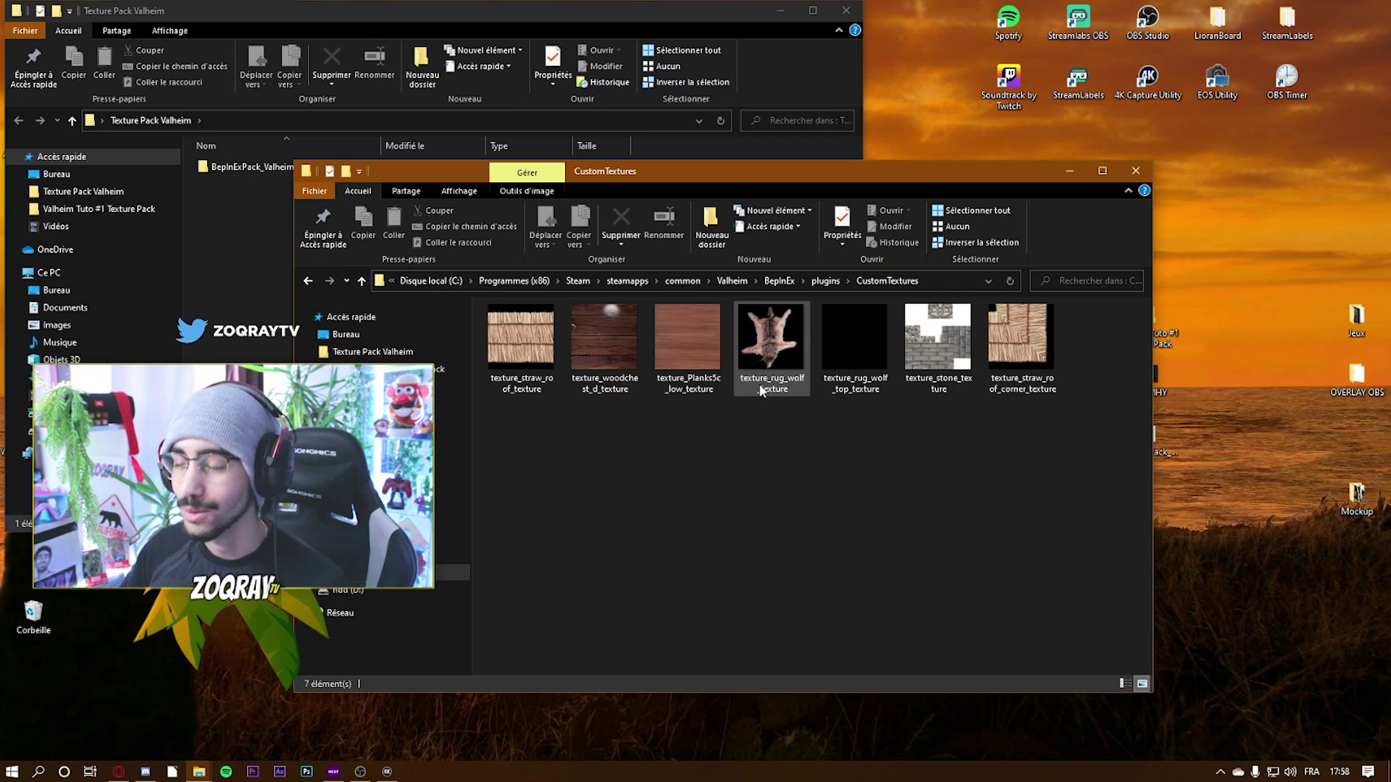
click(846, 11)
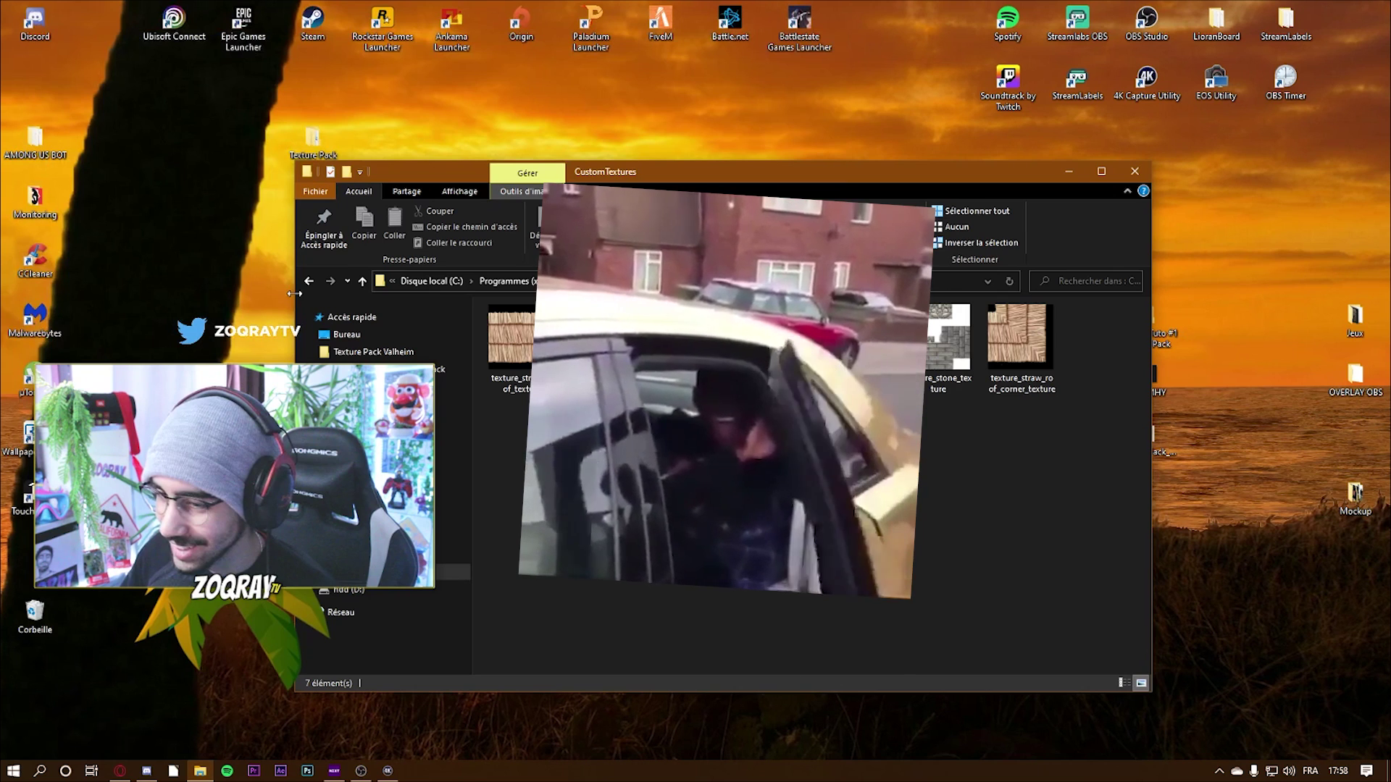
click(307, 281)
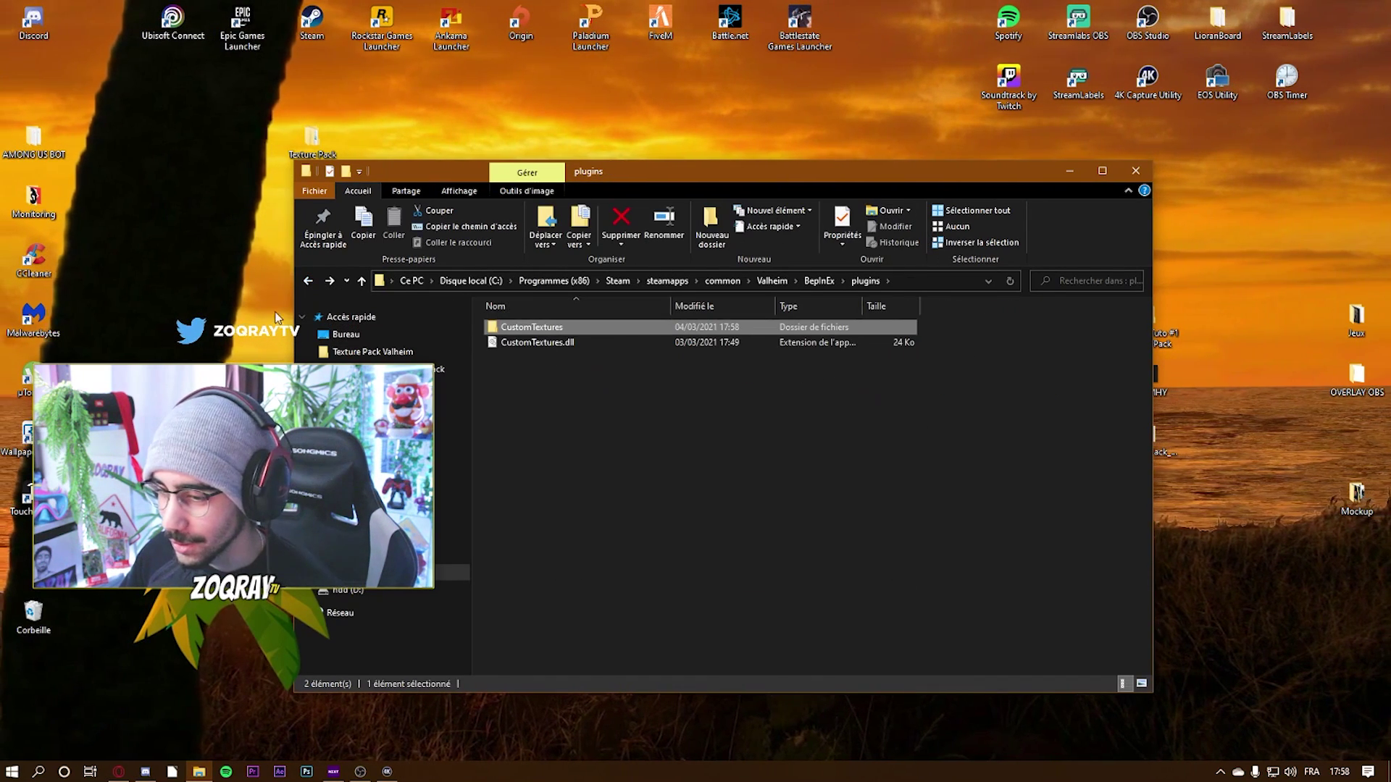
Step: Return from the plugins folder to the main Valheim game folder and close its window
key(alt+Left)
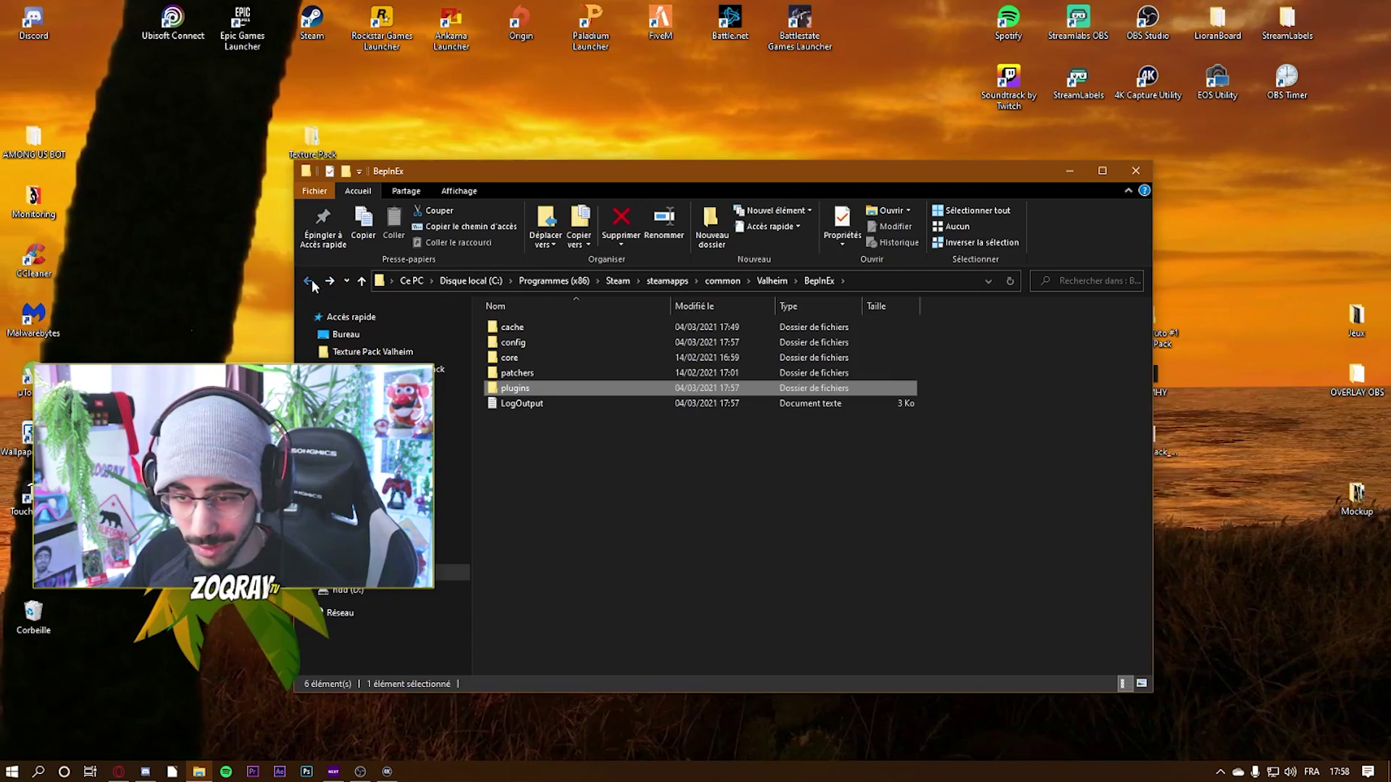
key(alt+Left)
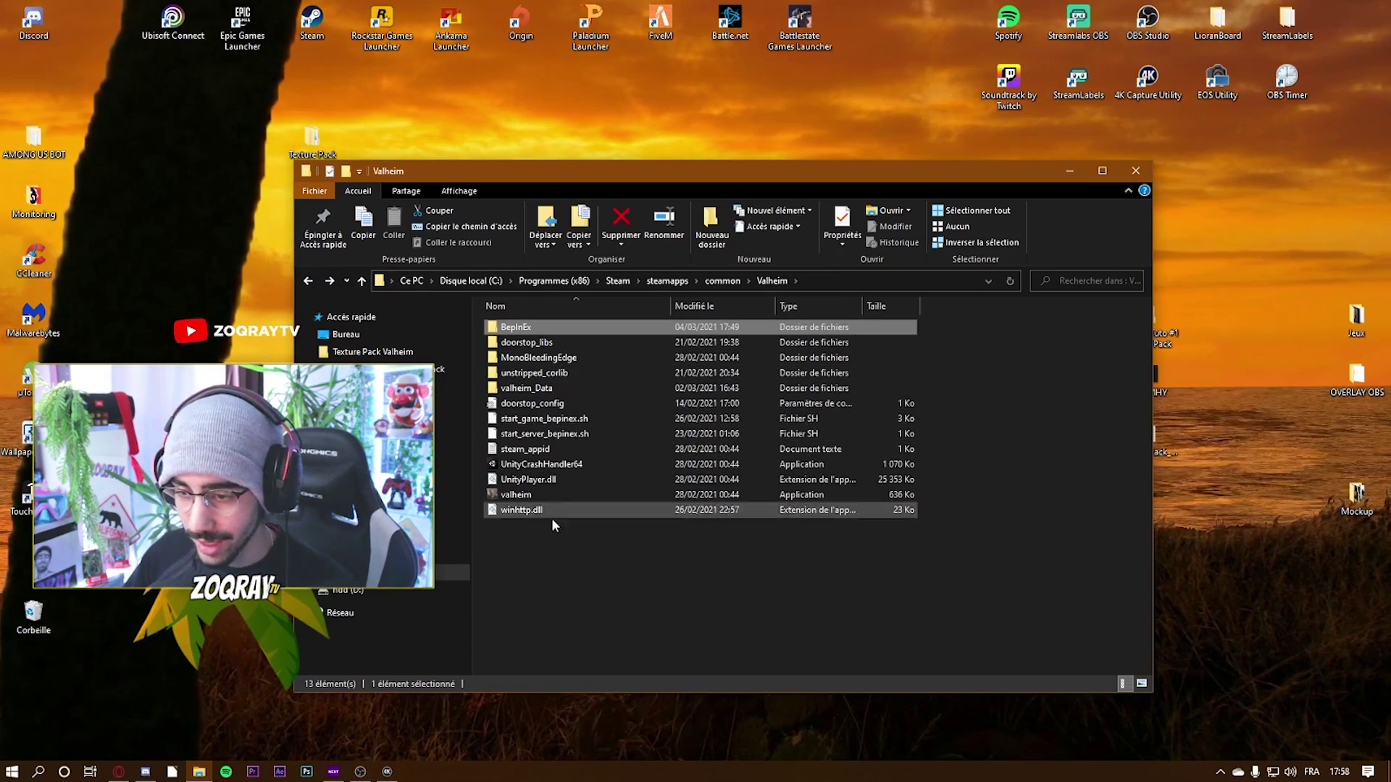
click(1136, 172)
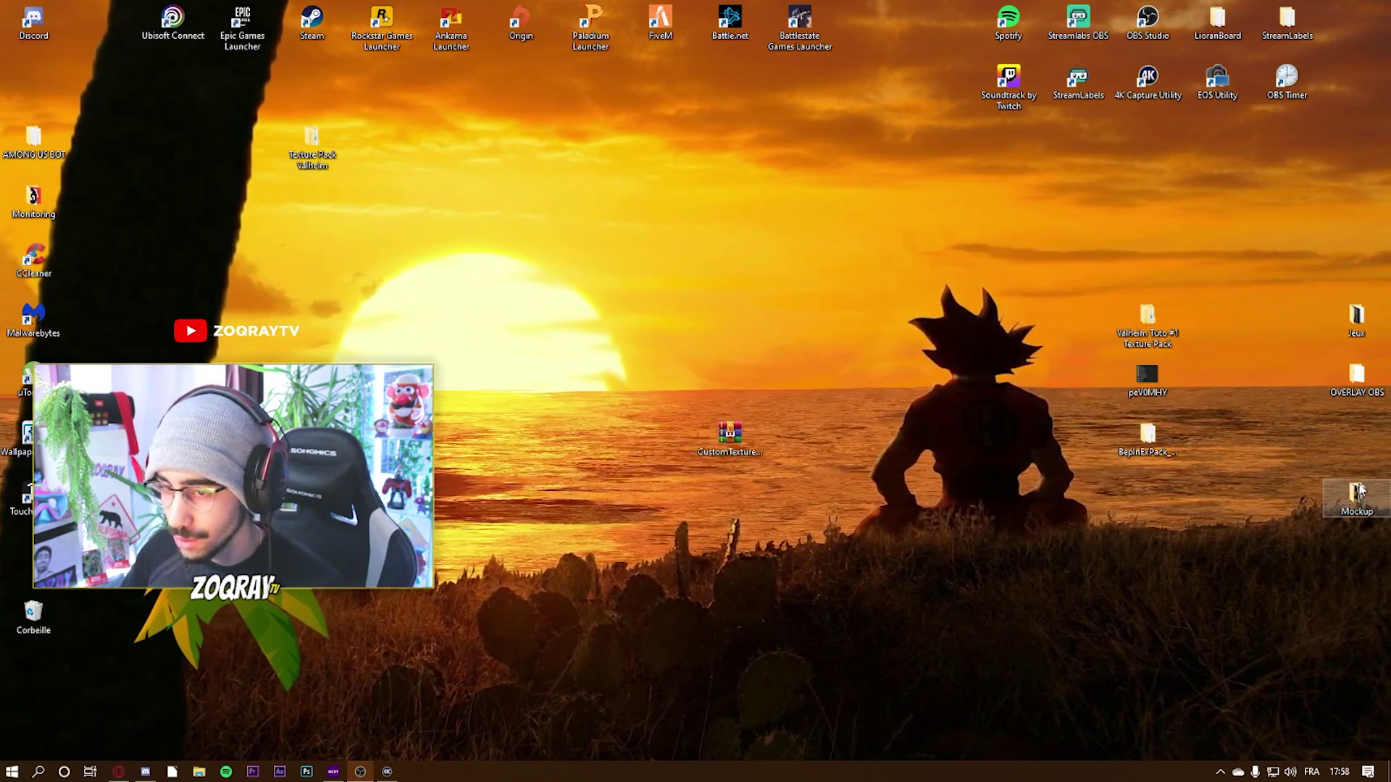
Step: Open the desktop's Jeux folder and launch Valheim from its game shortcuts
double_click(1354, 338)
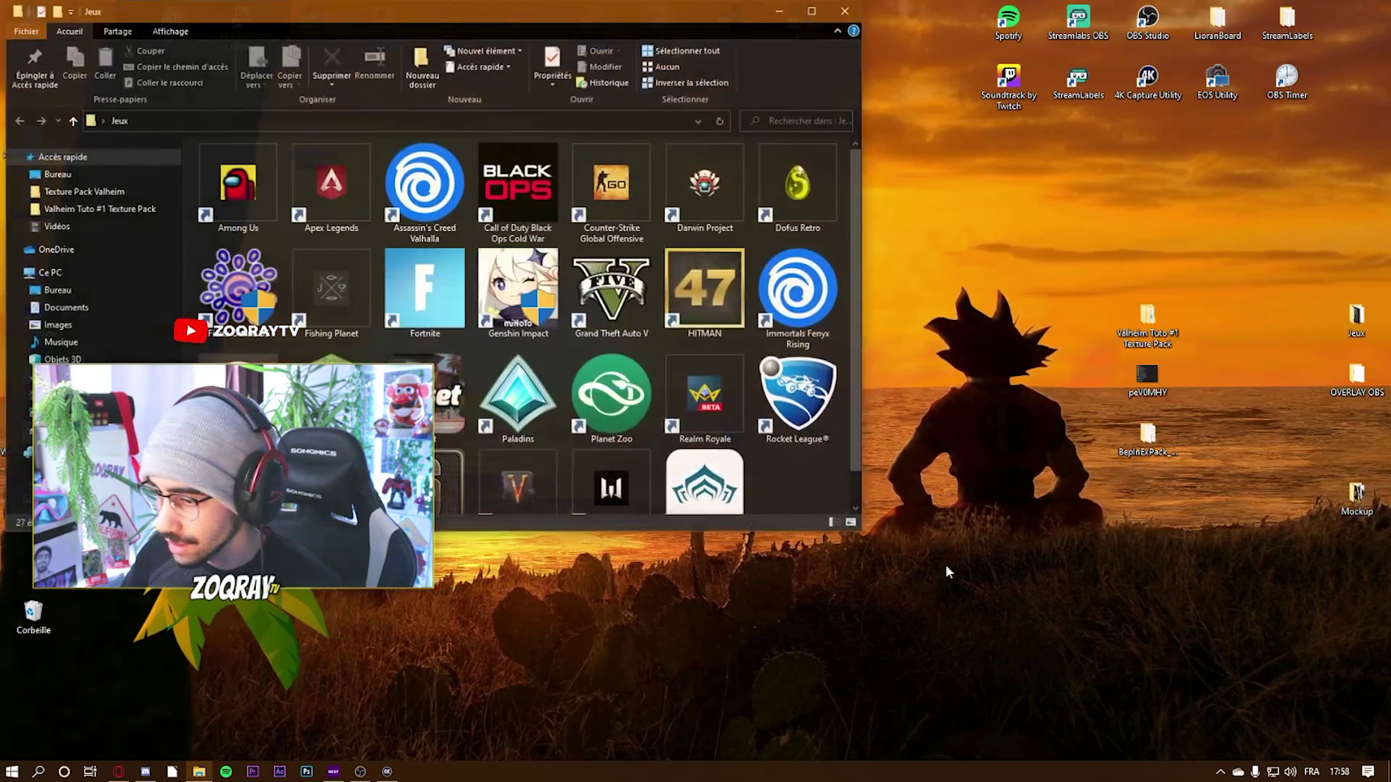
scroll(538, 490, down, 1)
double_click(510, 429)
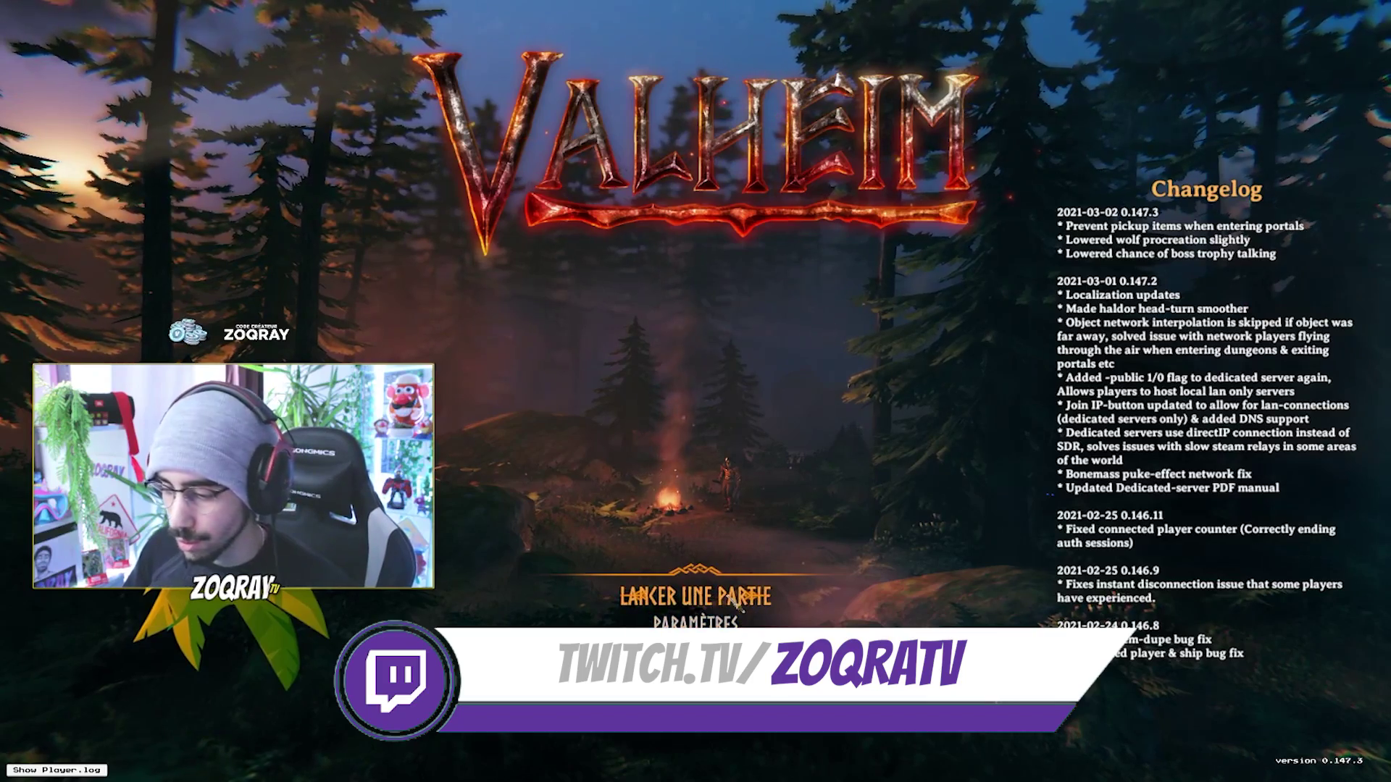
Step: Begin a game session from Valheim's main menu with the displayed character and proceed to world selection
click(678, 601)
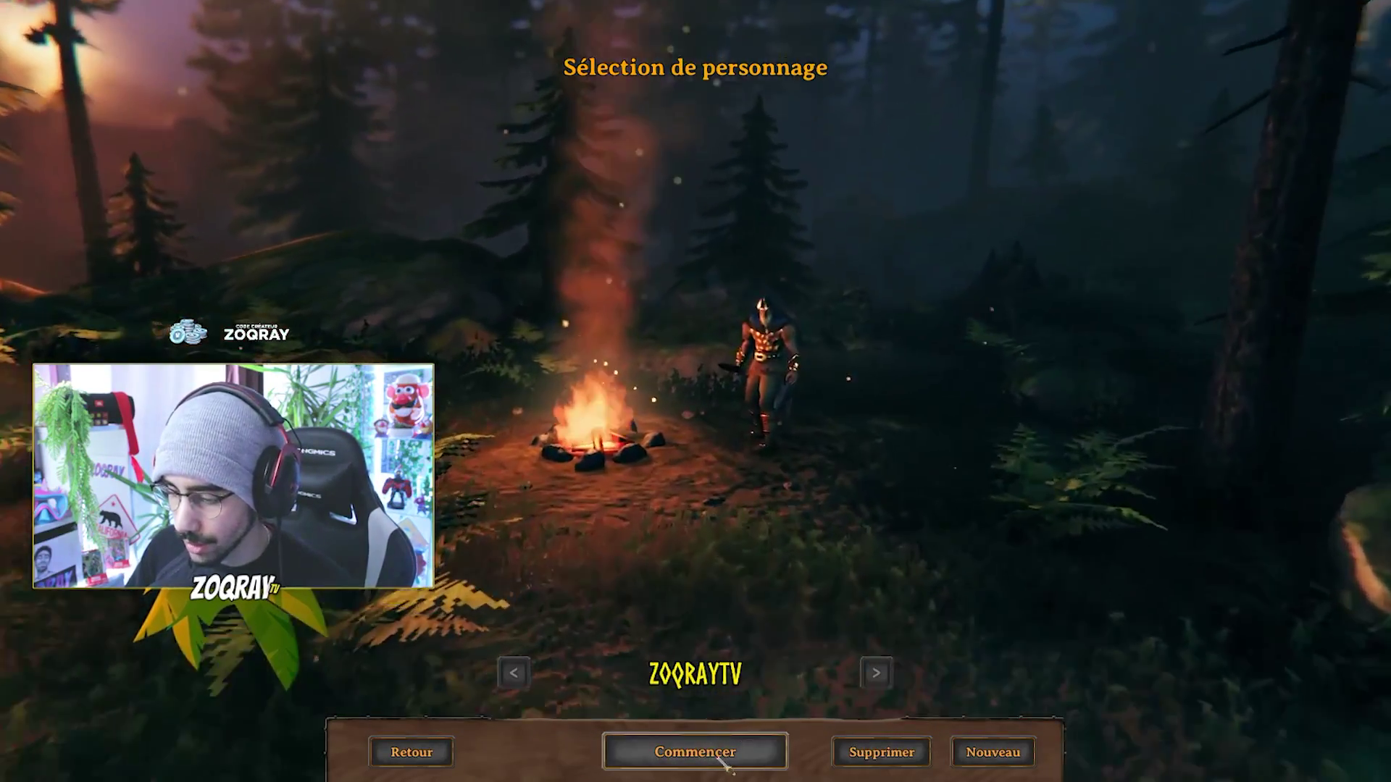
click(721, 758)
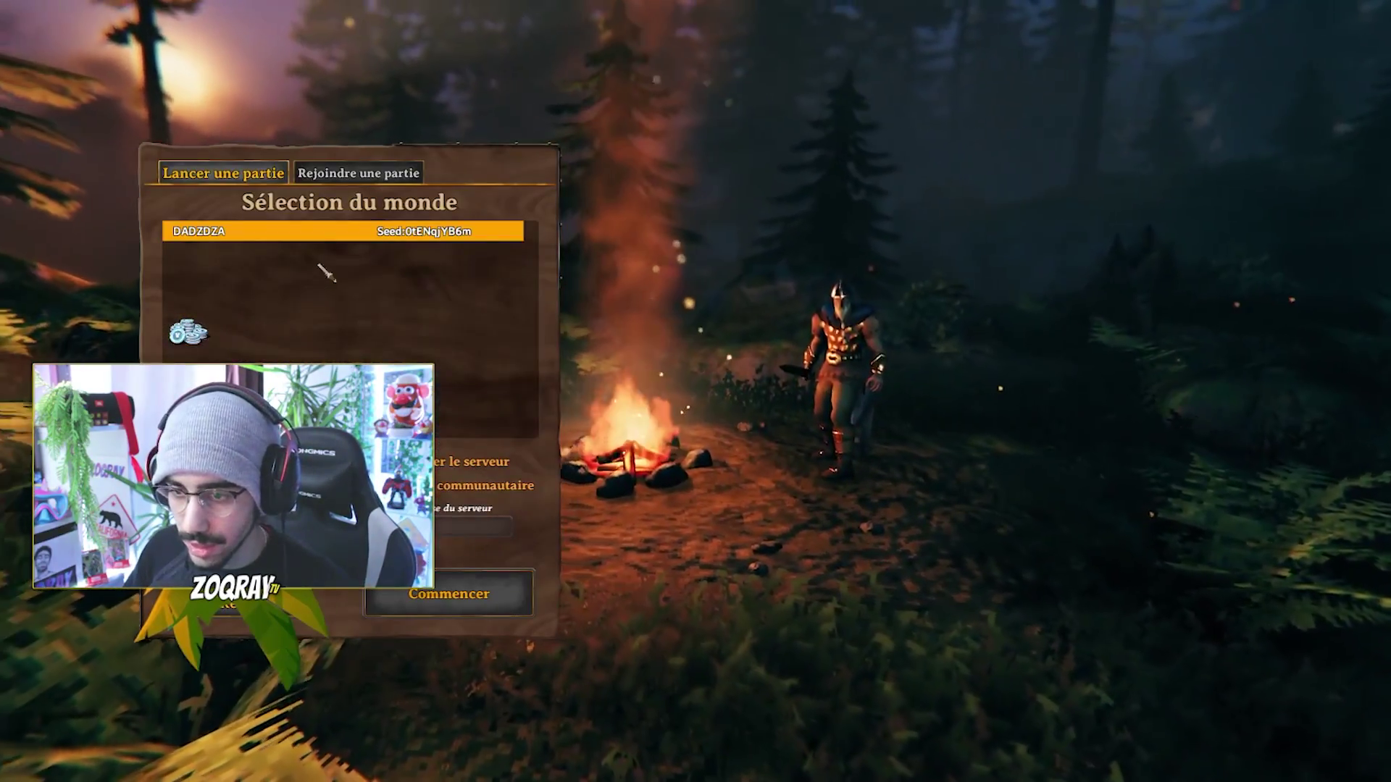